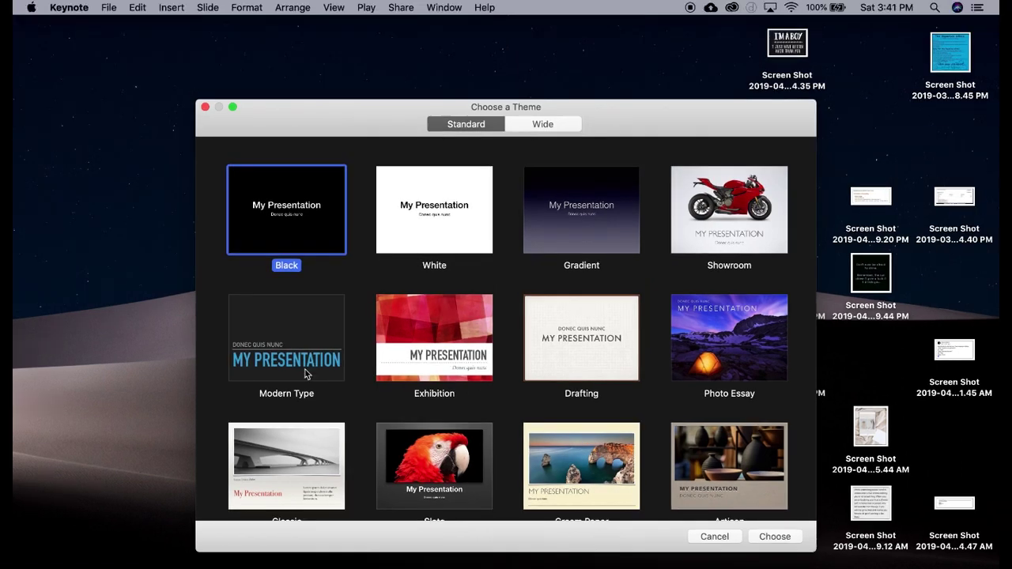
# Create a presentation from the standard White theme and delete the title and subtitle placeholders from its first slide
pyautogui.click(422, 236)
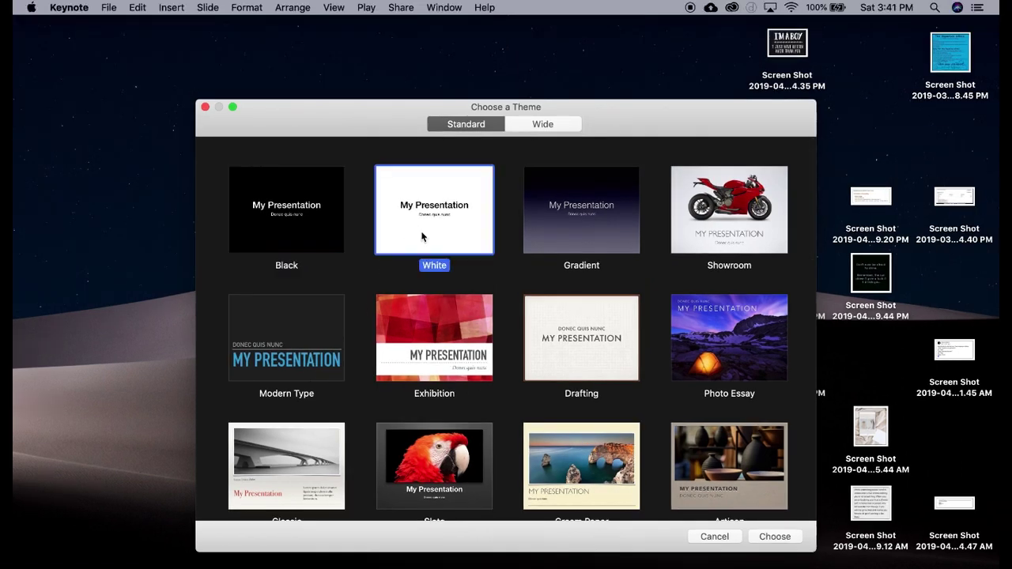
pyautogui.click(777, 538)
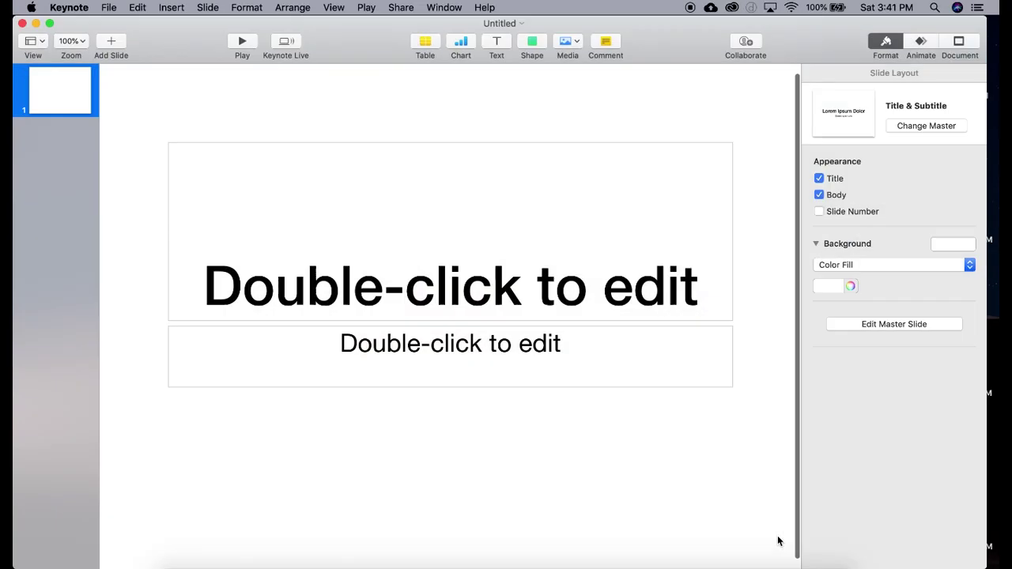
pyautogui.click(497, 222)
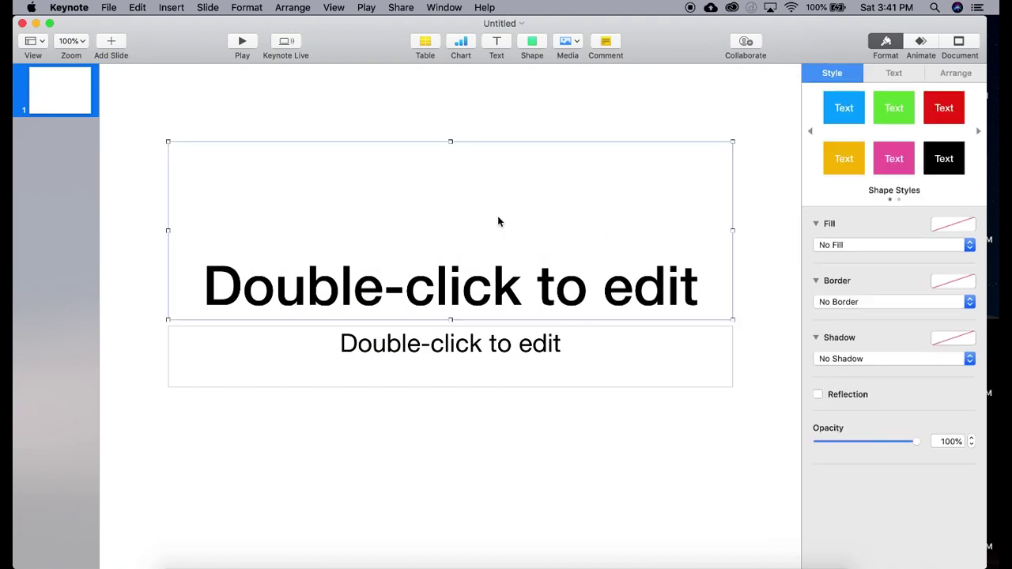
pyautogui.press('Delete')
pyautogui.click(575, 346)
pyautogui.press('Delete')
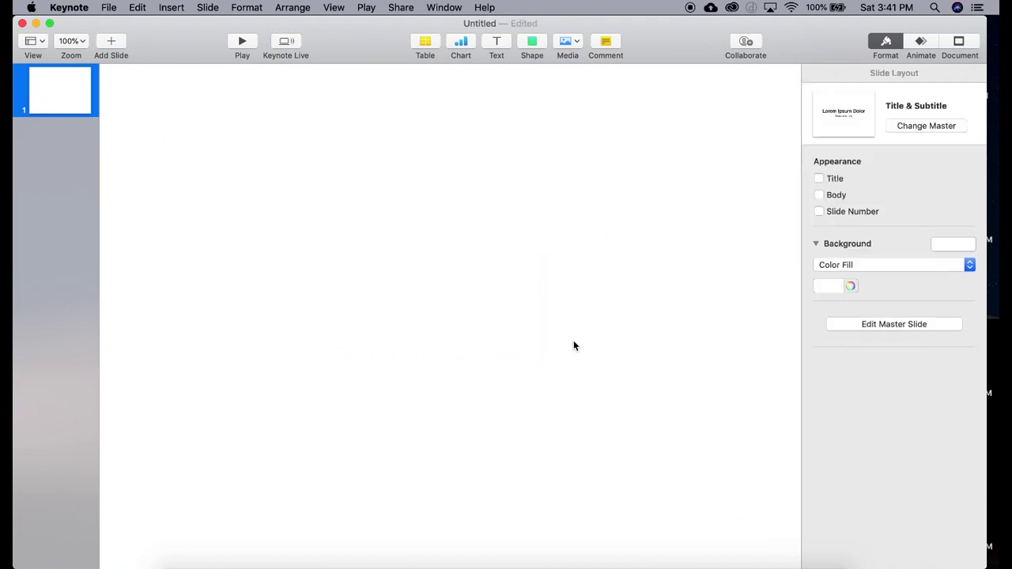
# Set a custom slide size of 1920 pts wide by 1200 pts high
pyautogui.click(959, 44)
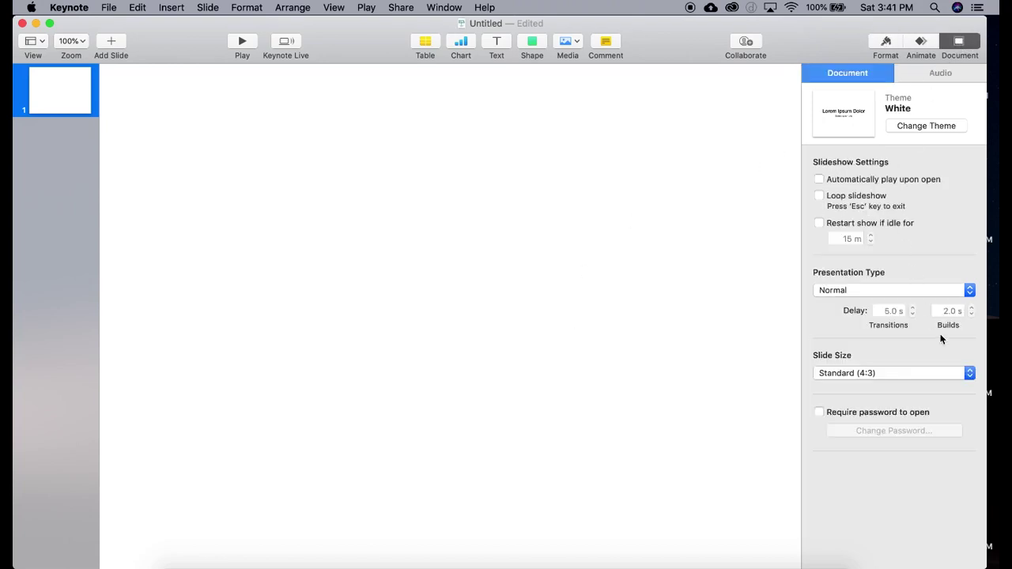
pyautogui.click(953, 375)
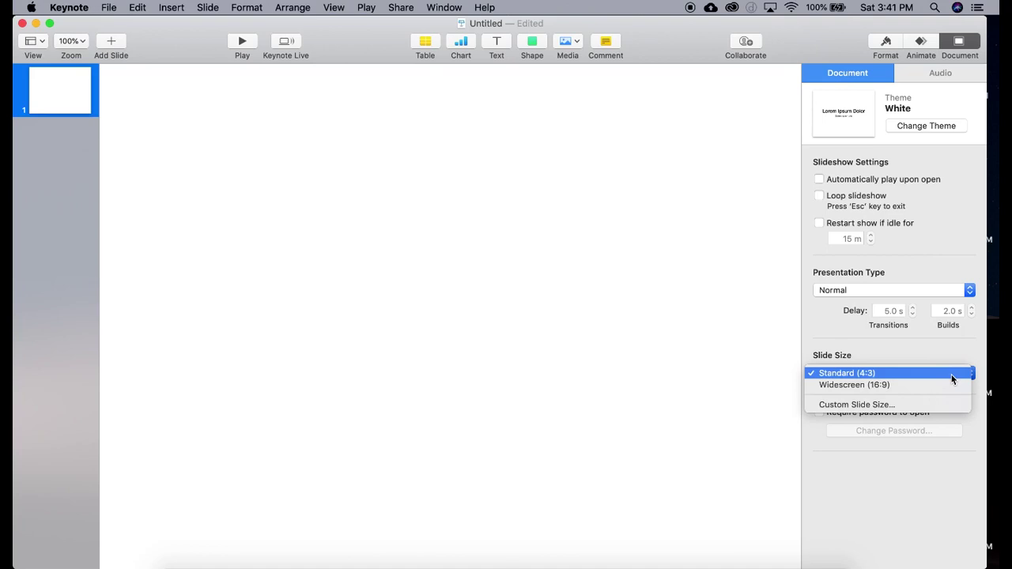
pyautogui.click(898, 406)
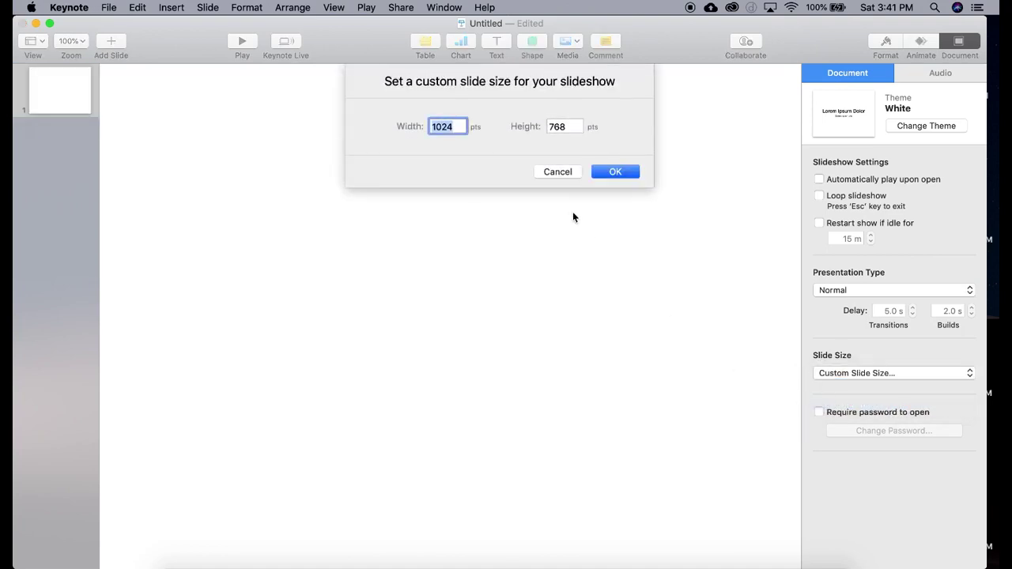
pyautogui.write('1920')
pyautogui.press('Tab')
pyautogui.write('1200')
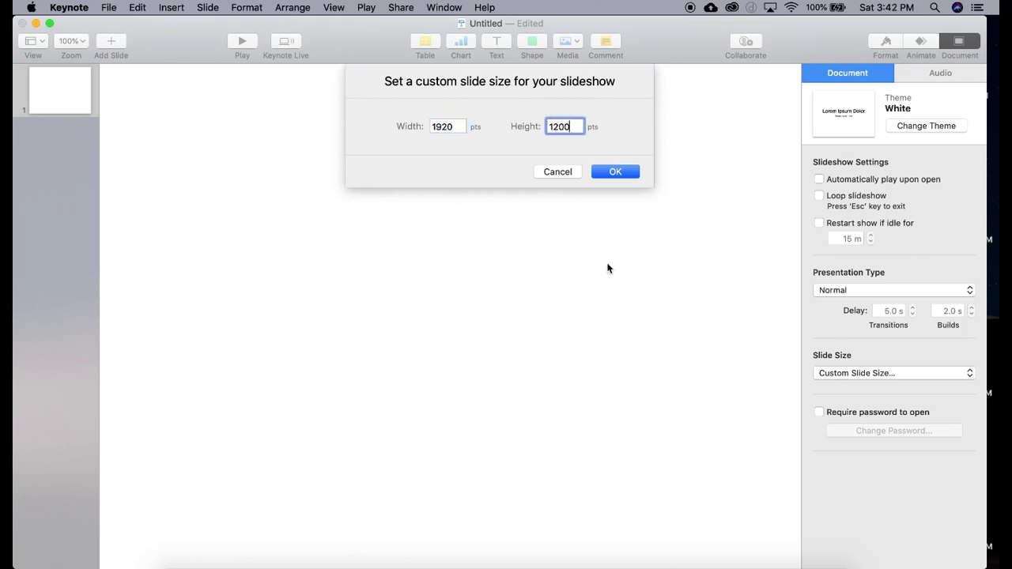
pyautogui.click(616, 172)
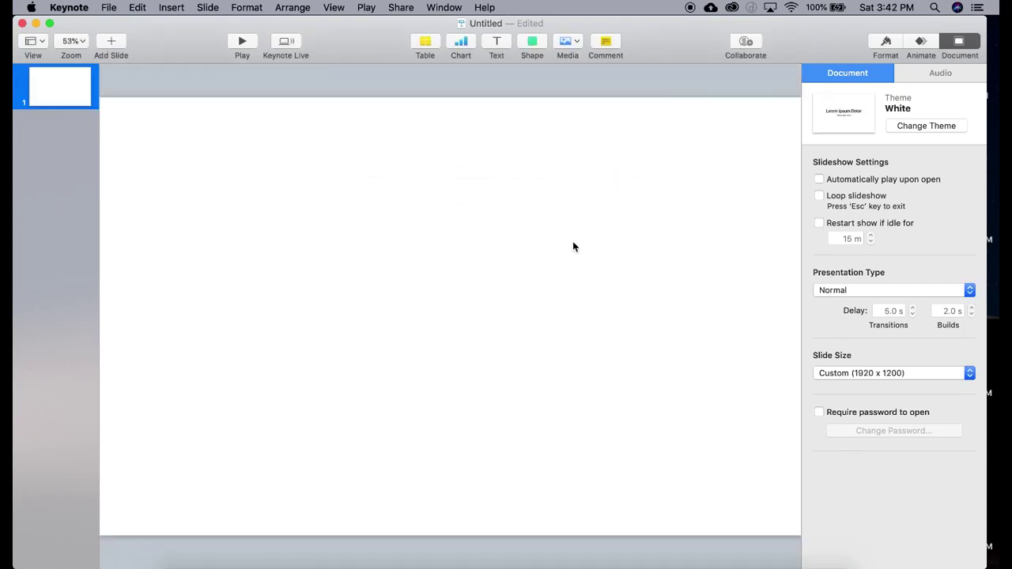
# Open the Title & Subtitle master slide for editing and delete its title and body text placeholders
pyautogui.click(886, 41)
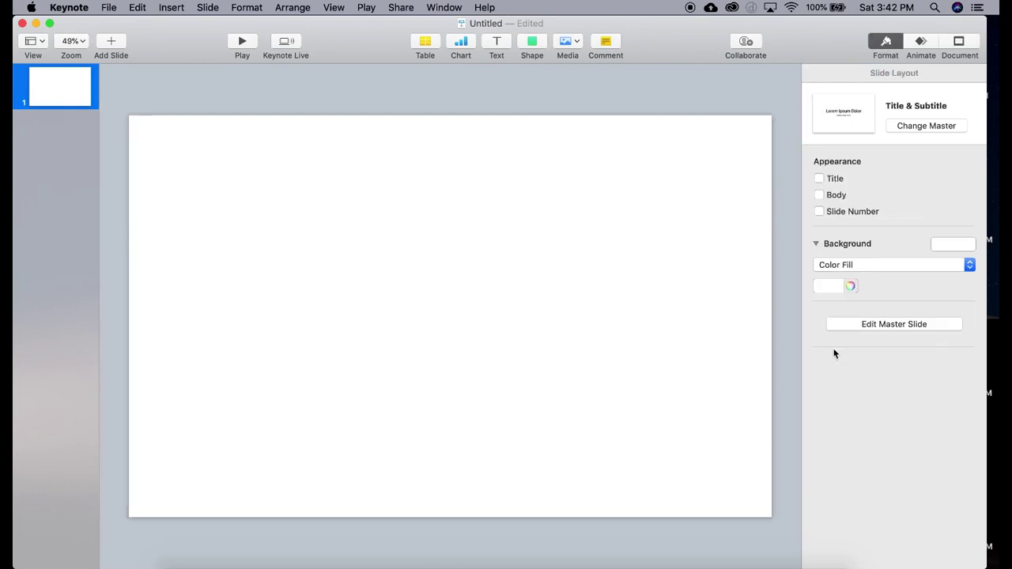
pyautogui.click(891, 324)
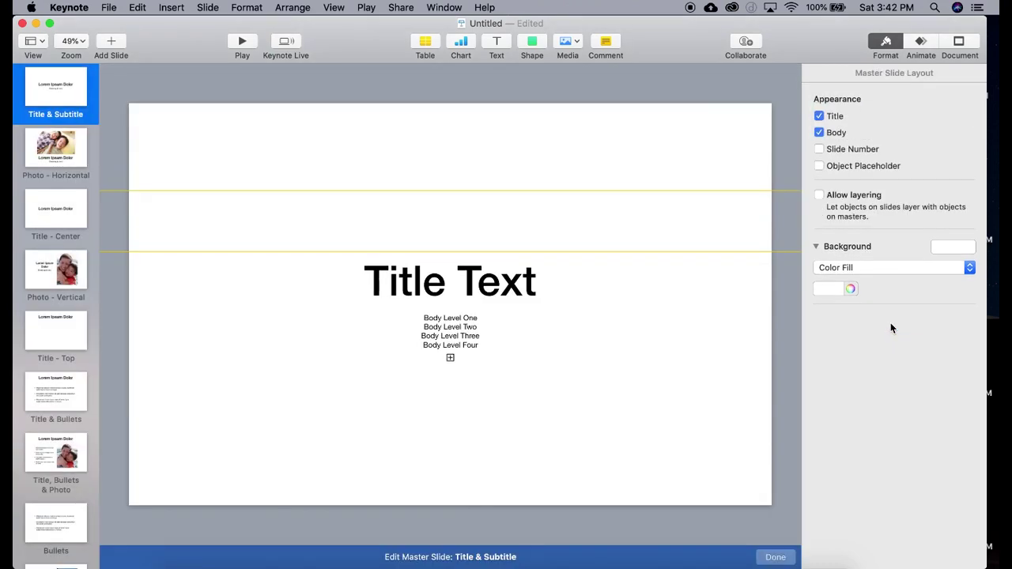
pyautogui.click(488, 285)
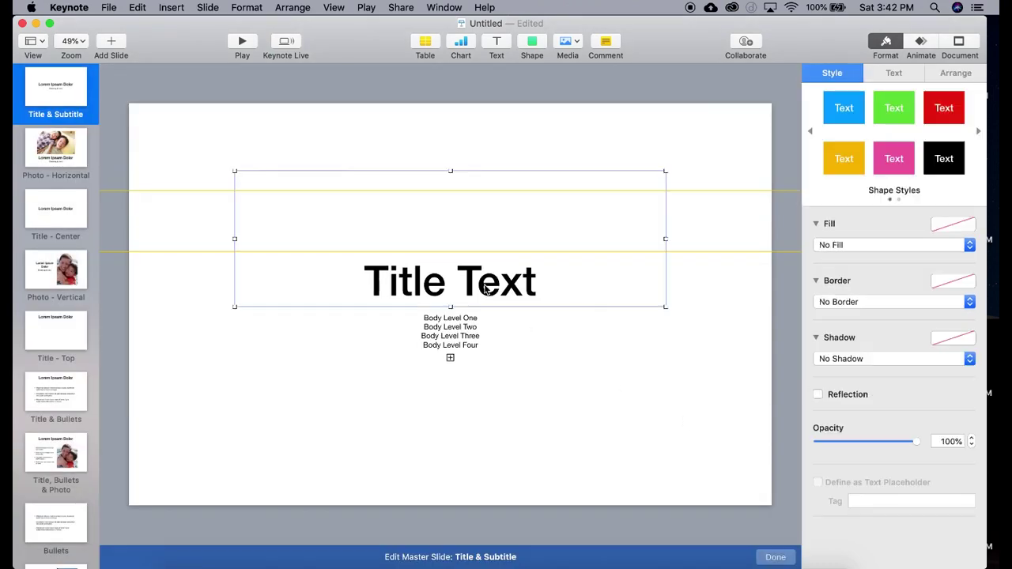
pyautogui.press('Delete')
pyautogui.click(467, 320)
pyautogui.press('Delete')
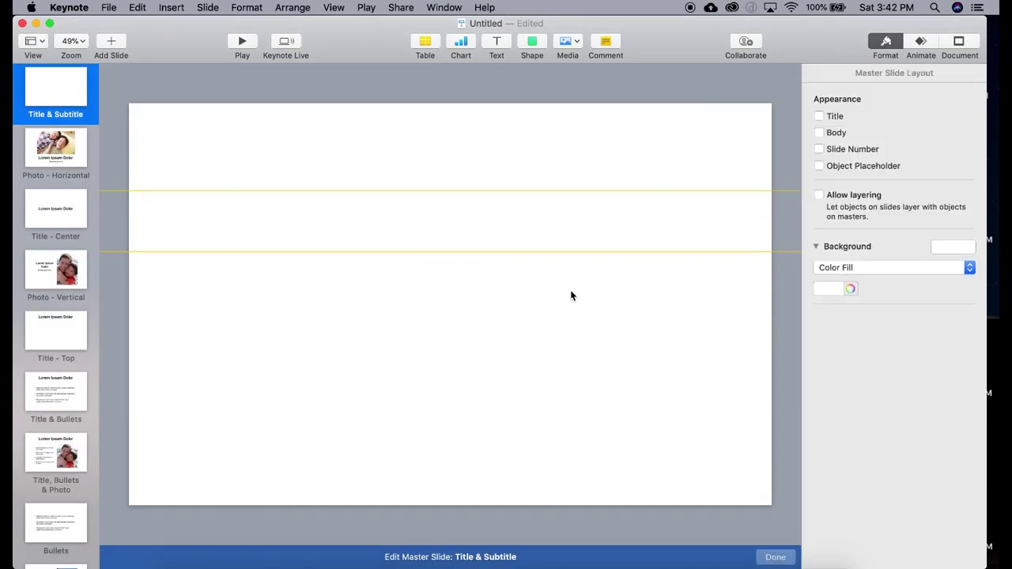
# Add a square shape stretched to cover the whole master slide and give it the default dark grey Image Fill
pyautogui.click(537, 43)
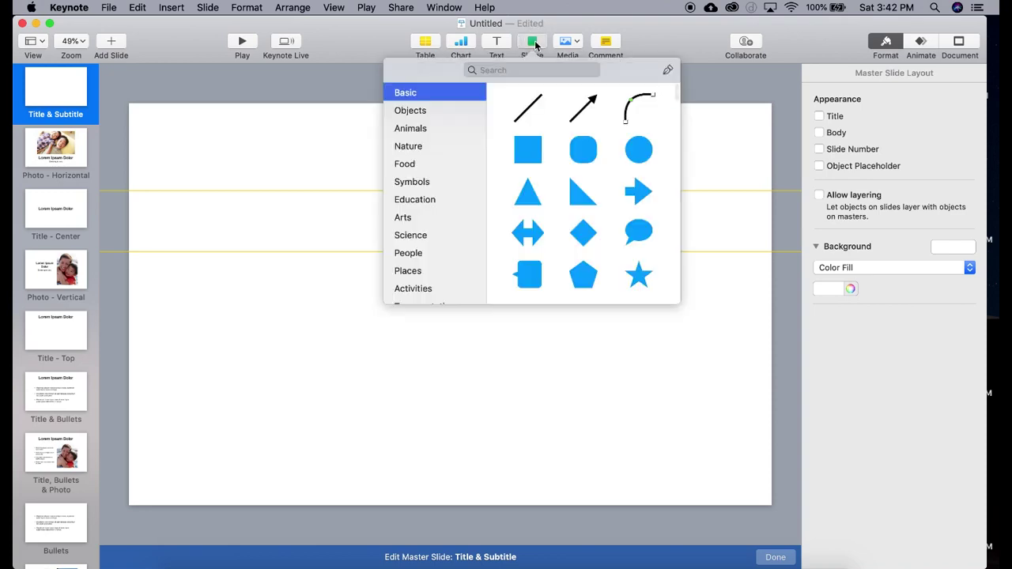
pyautogui.click(528, 151)
pyautogui.moveTo(451, 301); pyautogui.dragTo(769, 504)
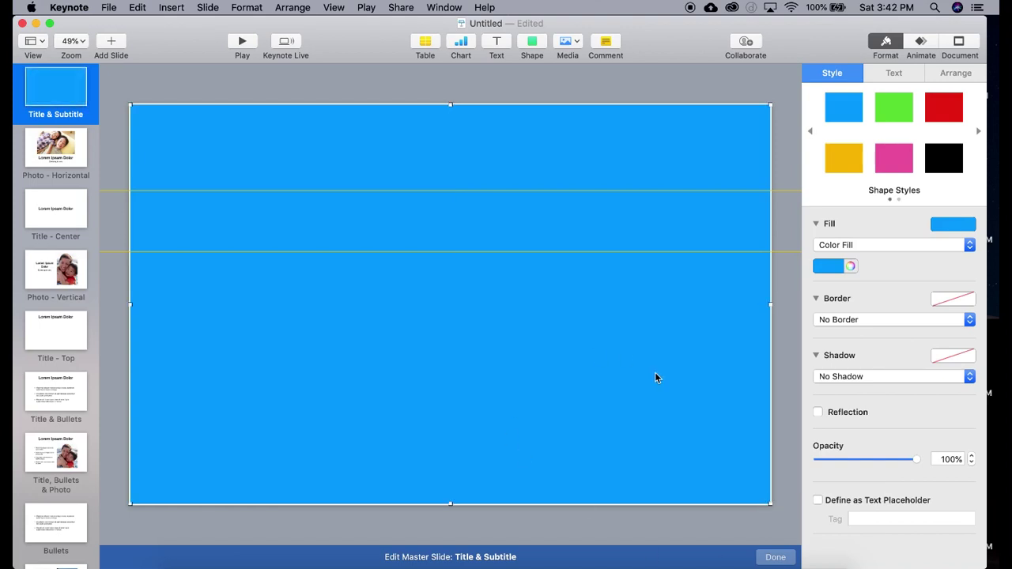
pyautogui.click(845, 247)
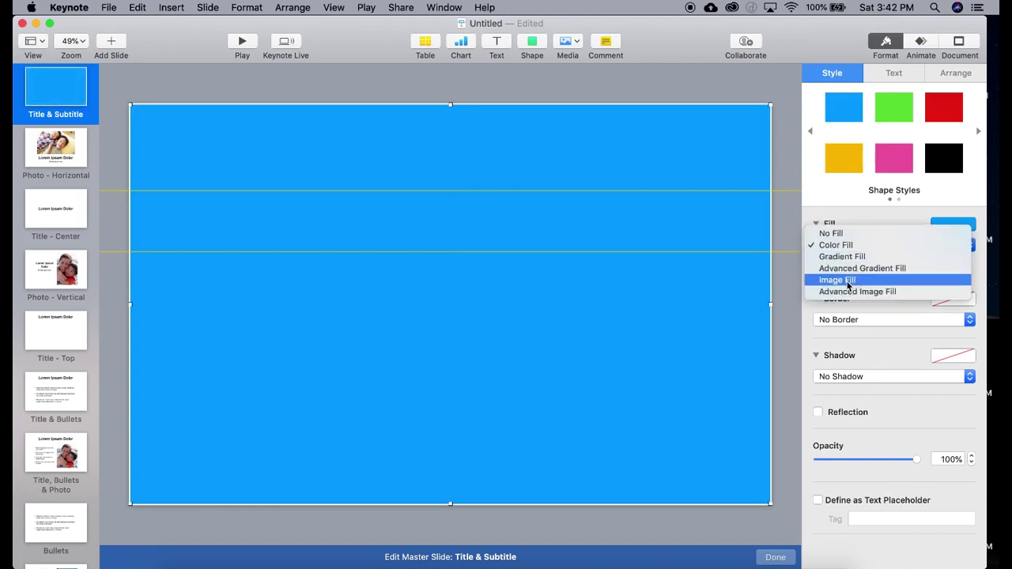
pyautogui.click(849, 282)
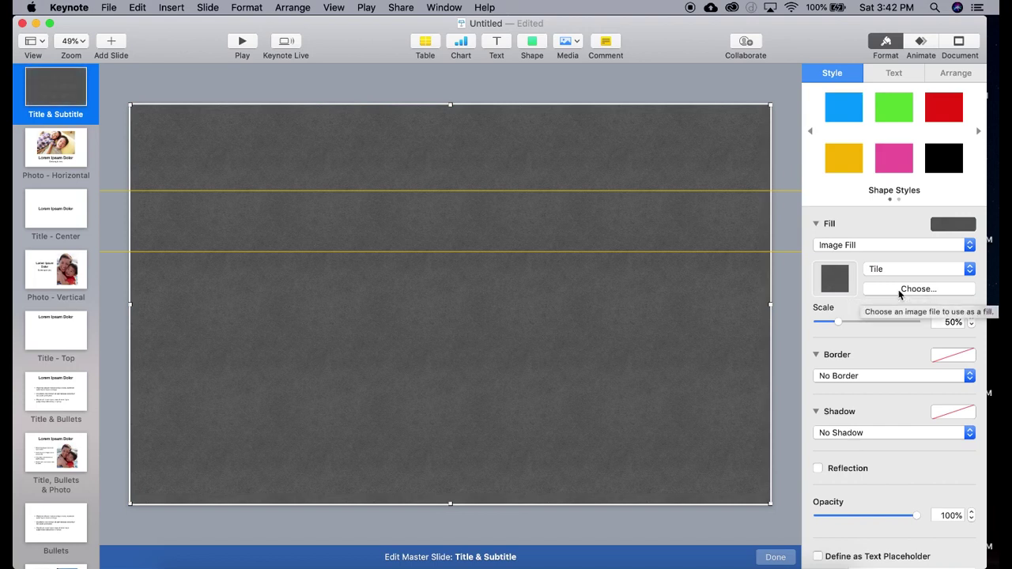
# Add a second square shape, stretch it to nearly slide size and centre it, leaving an even dark border around it
pyautogui.click(533, 39)
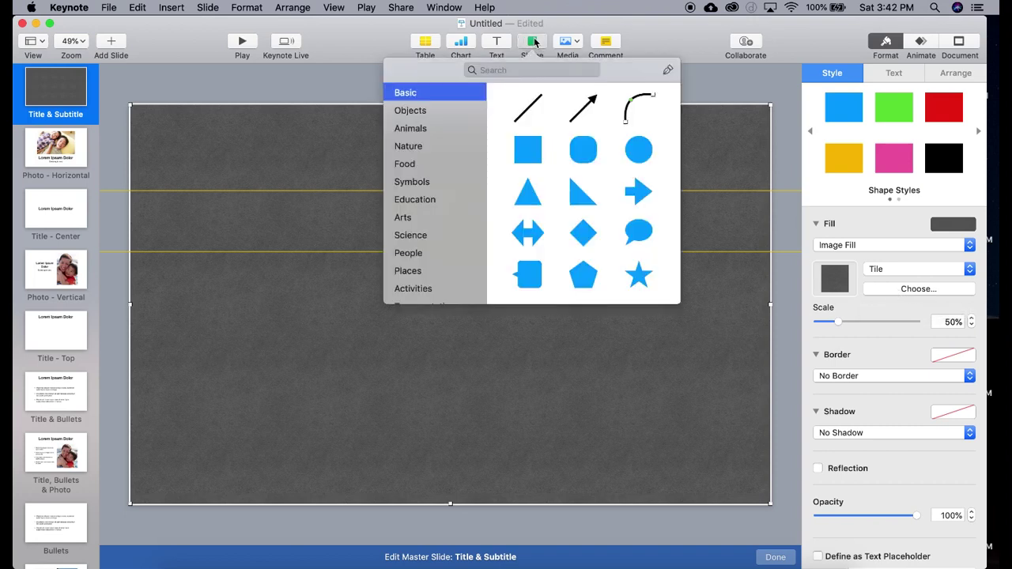
pyautogui.click(528, 146)
pyautogui.moveTo(436, 323); pyautogui.dragTo(753, 495)
pyautogui.moveTo(630, 427); pyautogui.dragTo(633, 429)
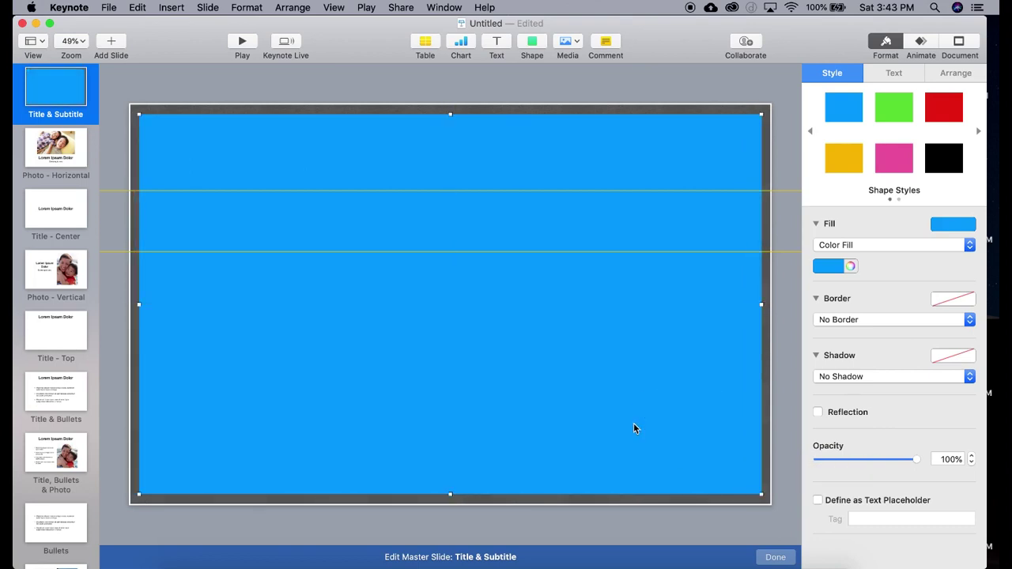
# Fill the inner rectangle with white and give it a Drop Shadow
pyautogui.click(840, 271)
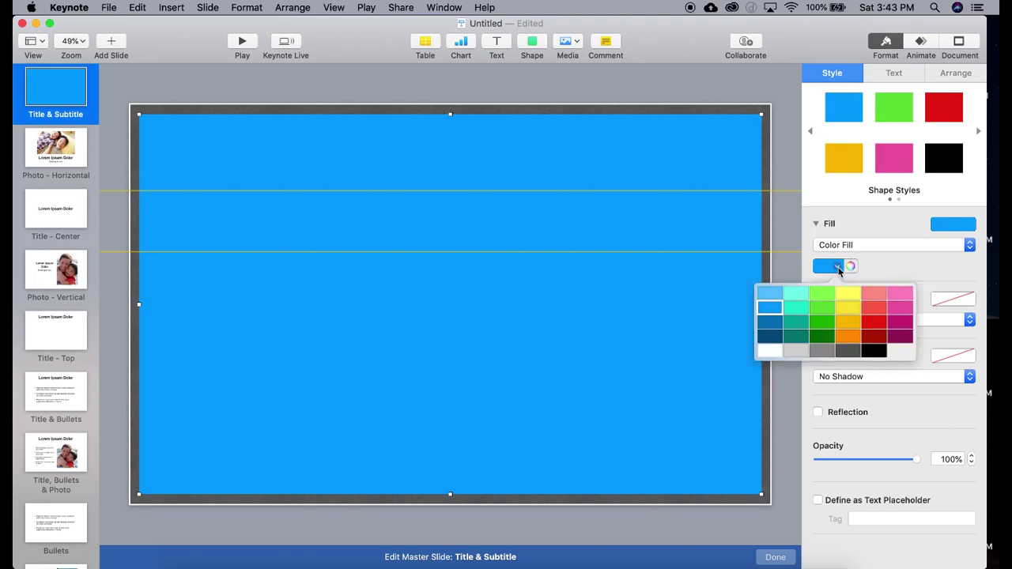
pyautogui.click(767, 352)
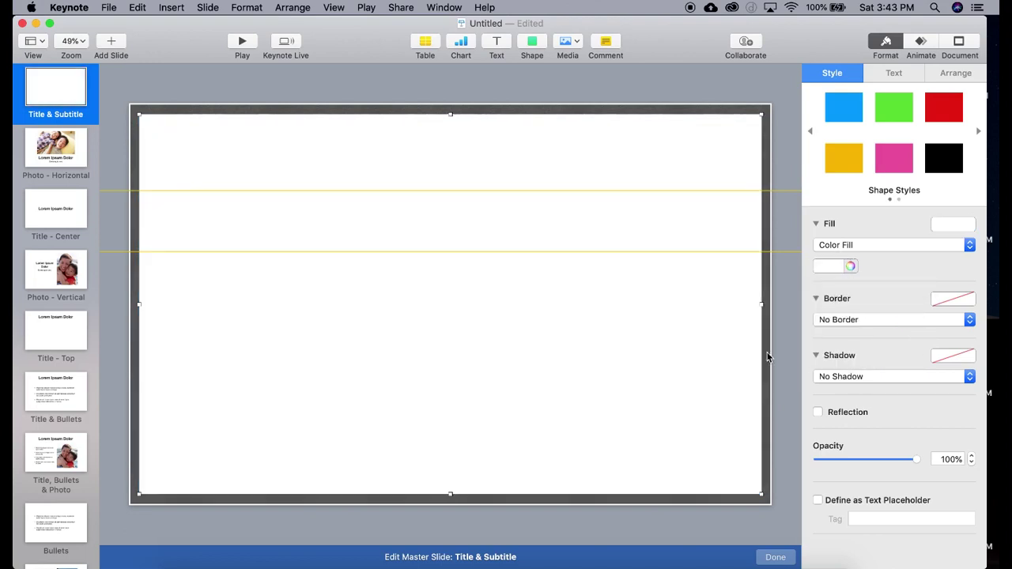
pyautogui.click(863, 379)
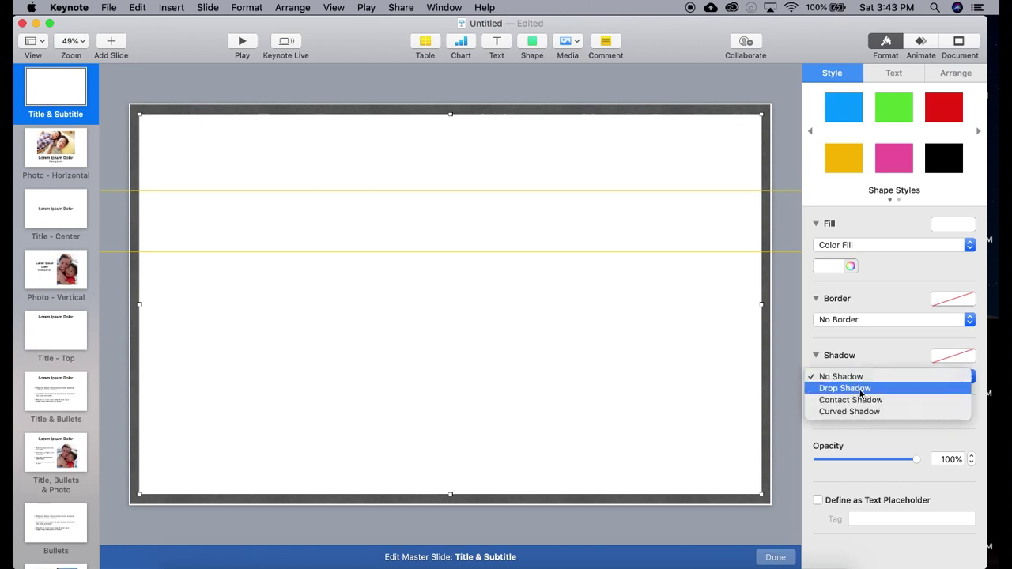
pyautogui.click(861, 389)
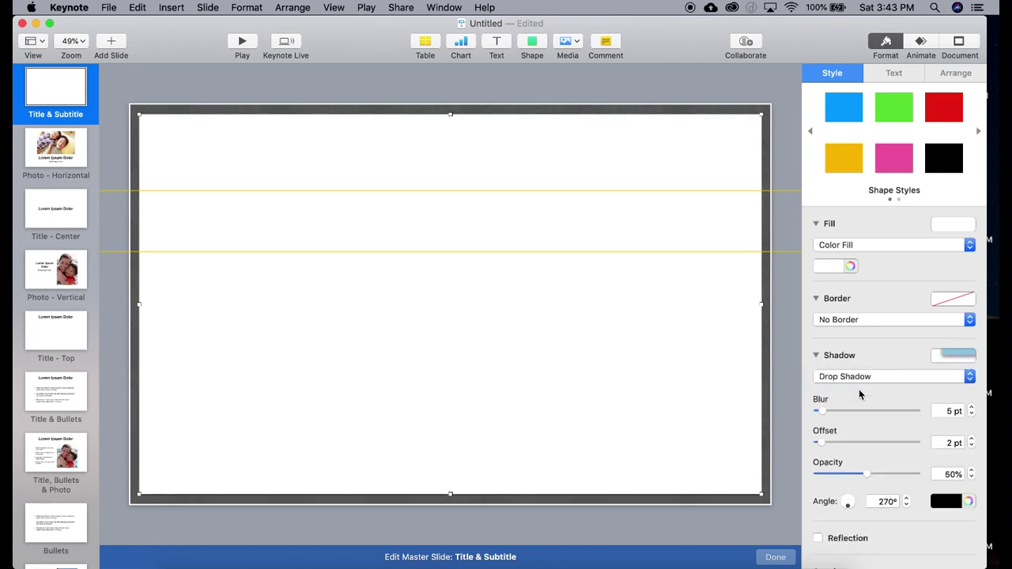
# Copy and paste the white rectangle, placing the copy exactly over the original
pyautogui.click(138, 7)
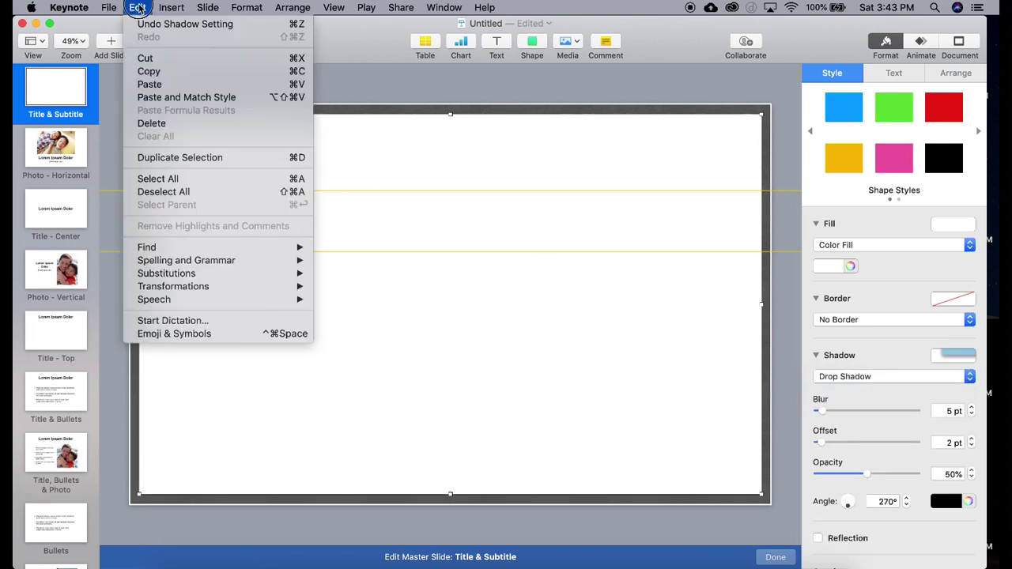
pyautogui.click(149, 71)
pyautogui.click(137, 7)
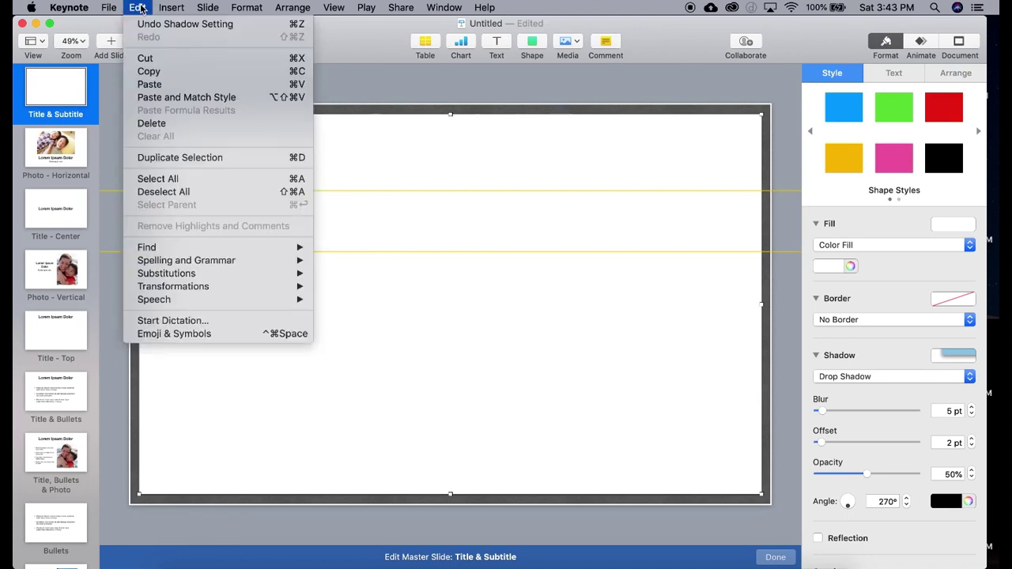
pyautogui.click(153, 85)
pyautogui.moveTo(443, 343); pyautogui.dragTo(441, 339)
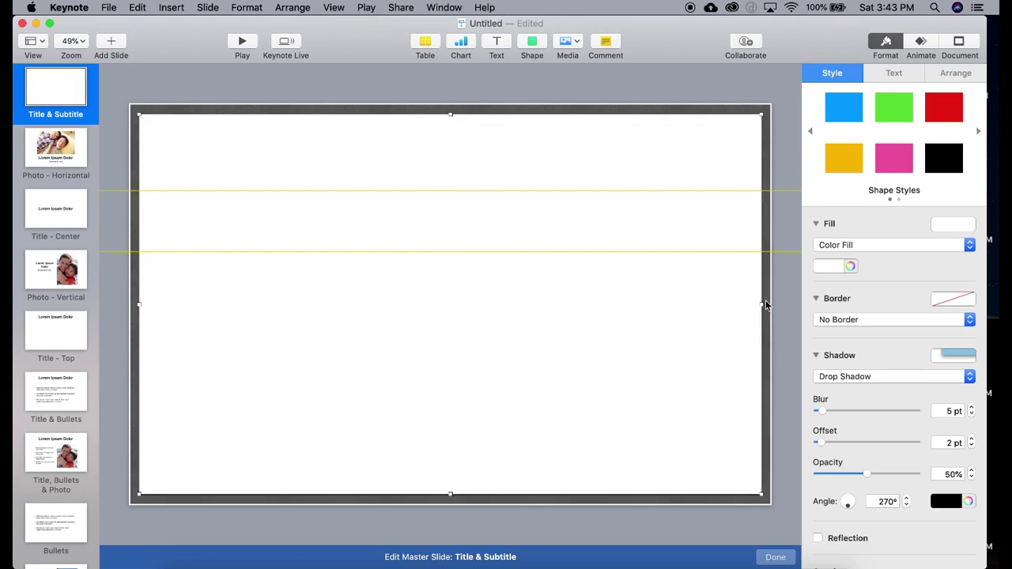
# Narrow the copied rectangle slightly on both sides to about 1831 pt wide and set its shadow opacity to 84%
pyautogui.moveTo(759, 303); pyautogui.dragTo(757, 304)
pyautogui.moveTo(139, 303); pyautogui.dragTo(143, 304)
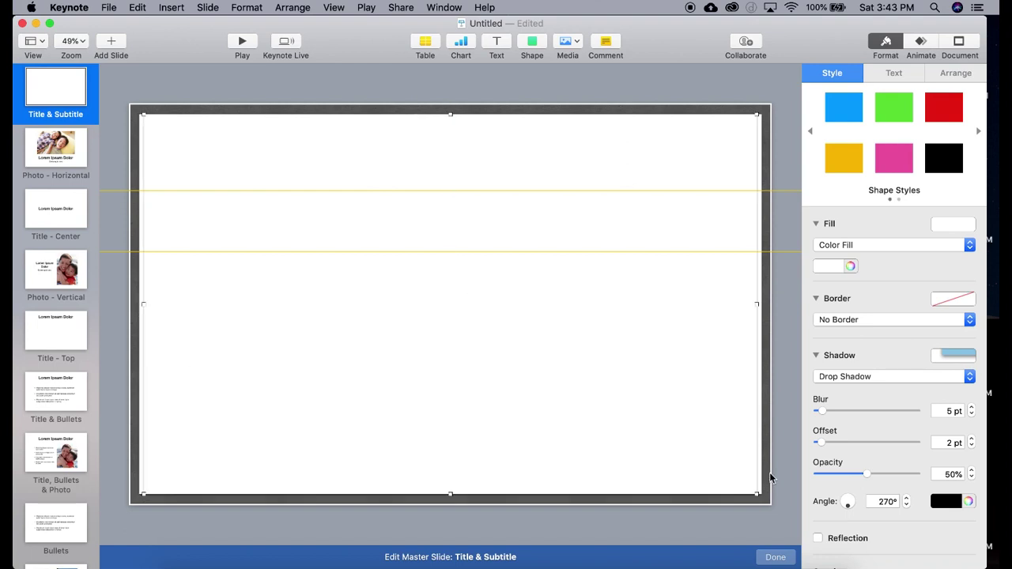
pyautogui.moveTo(868, 474); pyautogui.dragTo(902, 476)
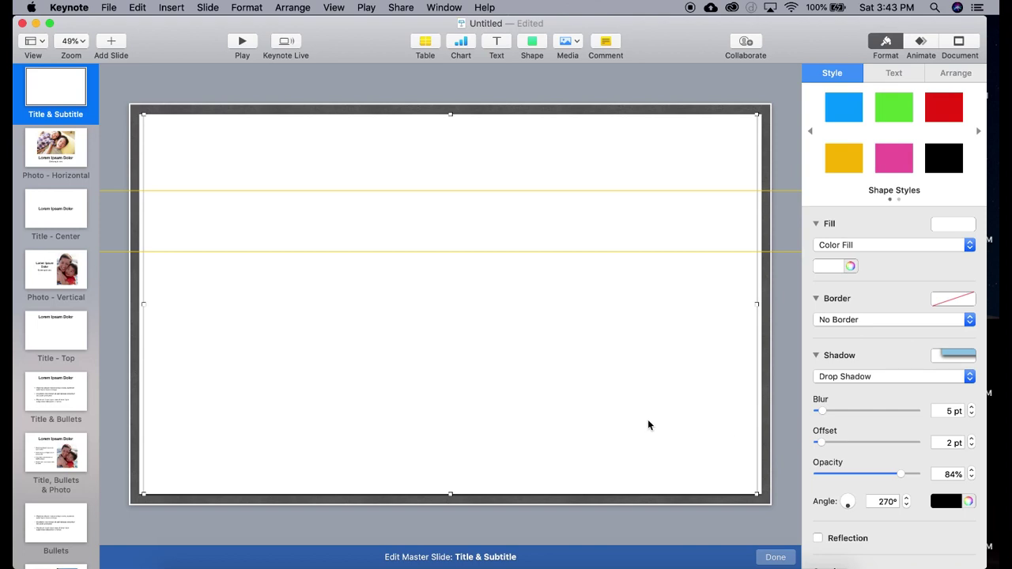
# Add a straight line to the master slide and set its rotation angle to 90°
pyautogui.click(530, 41)
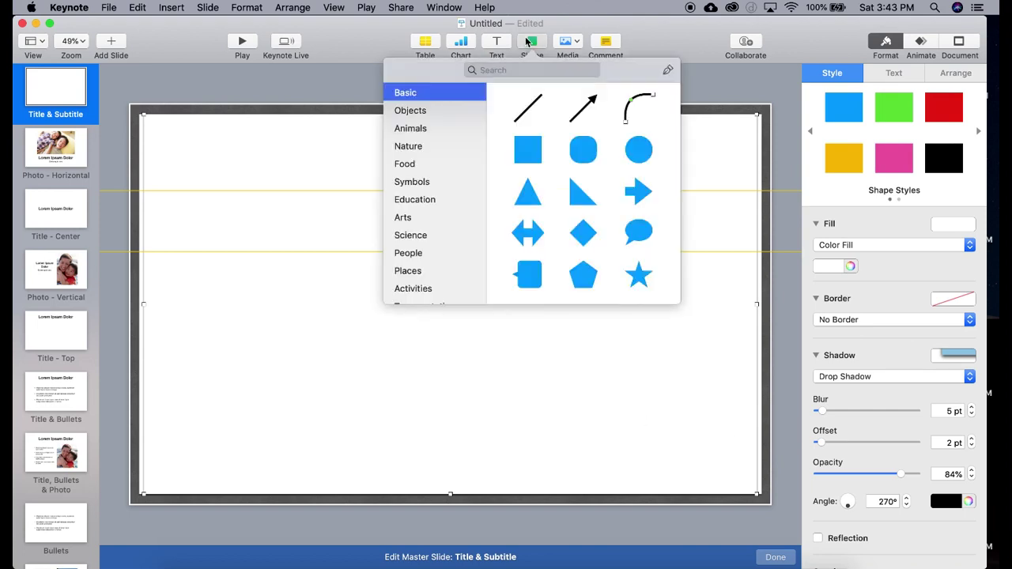
pyautogui.click(525, 109)
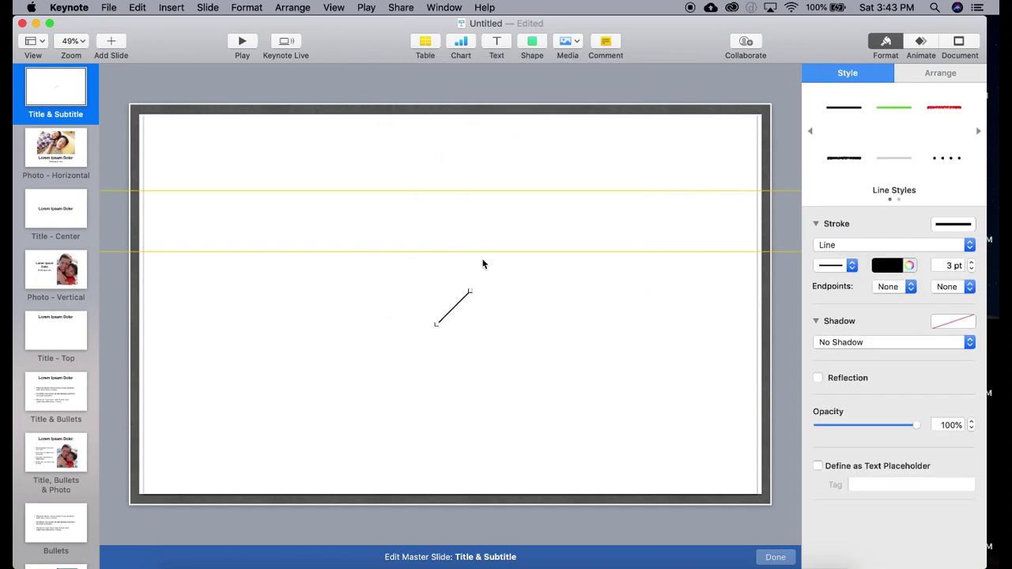
pyautogui.click(928, 77)
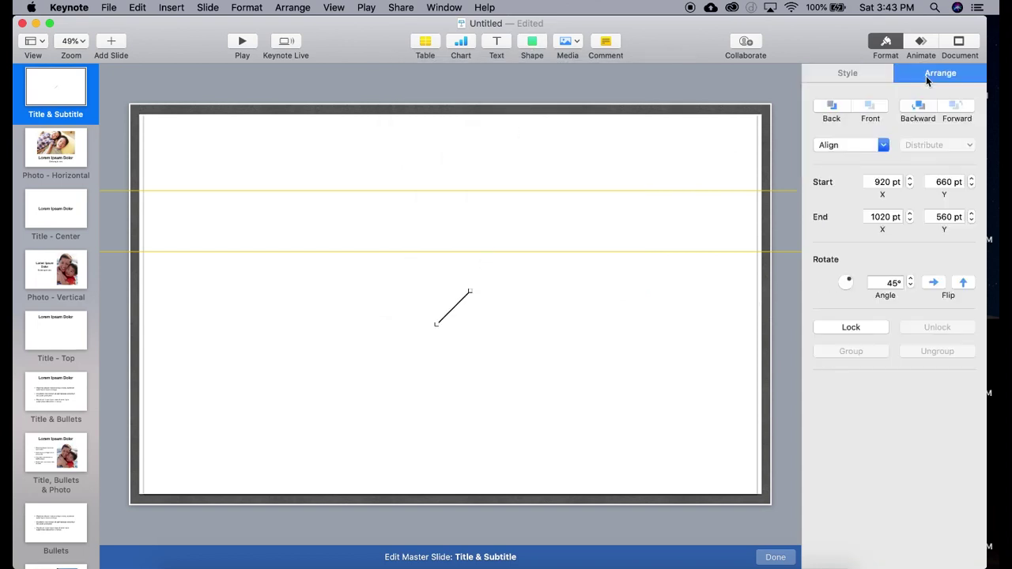
pyautogui.click(888, 282)
pyautogui.write('9')
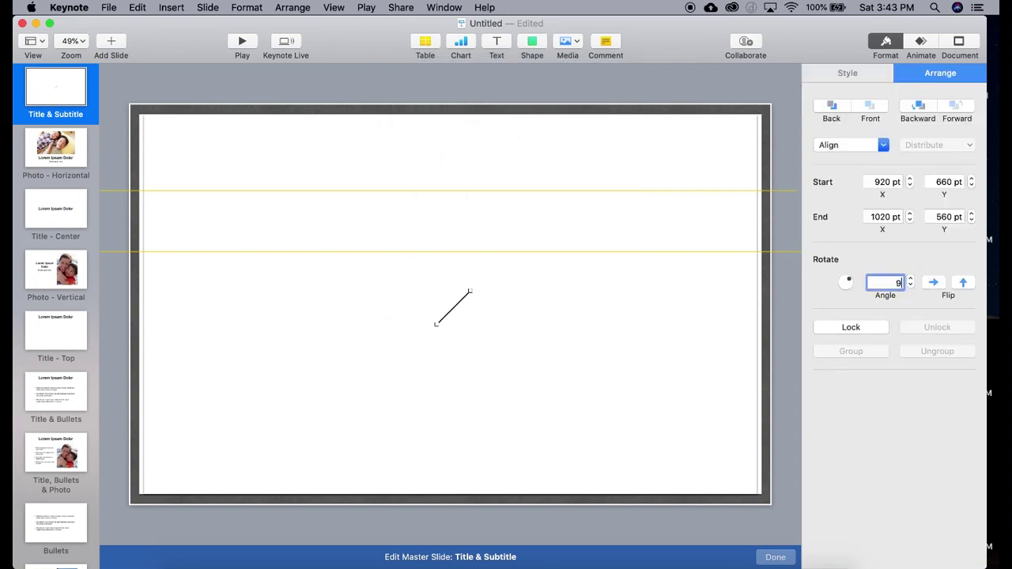
pyautogui.write('0')
pyautogui.press('Return')
# Stretch the vertical line over the full page height and centre it at X 960 pt, from Y 33 pt to 1167 pt
pyautogui.moveTo(454, 284); pyautogui.dragTo(453, 111)
pyautogui.moveTo(451, 329); pyautogui.dragTo(456, 492)
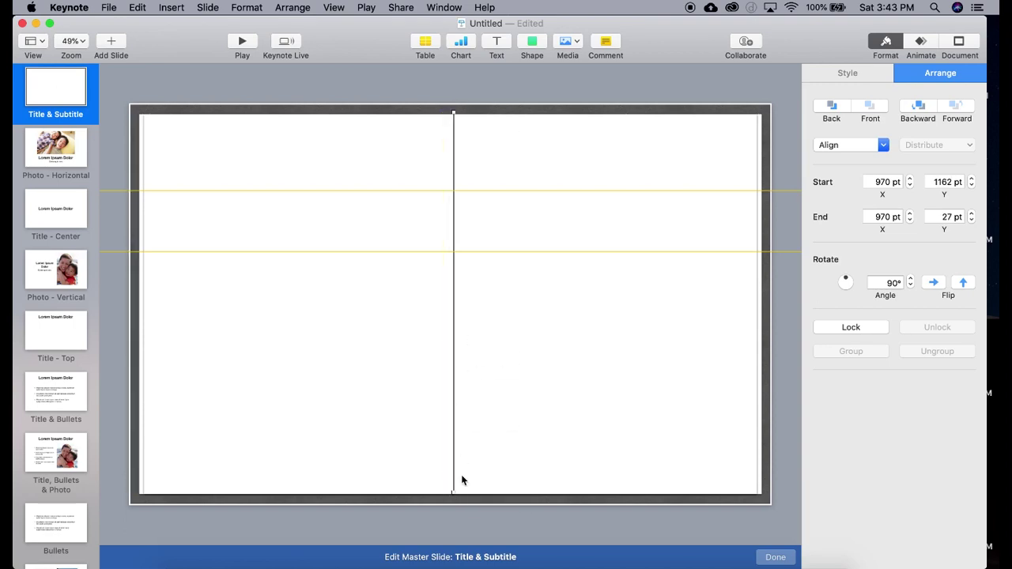
pyautogui.click(516, 448)
pyautogui.scroll(5, 463, 504)
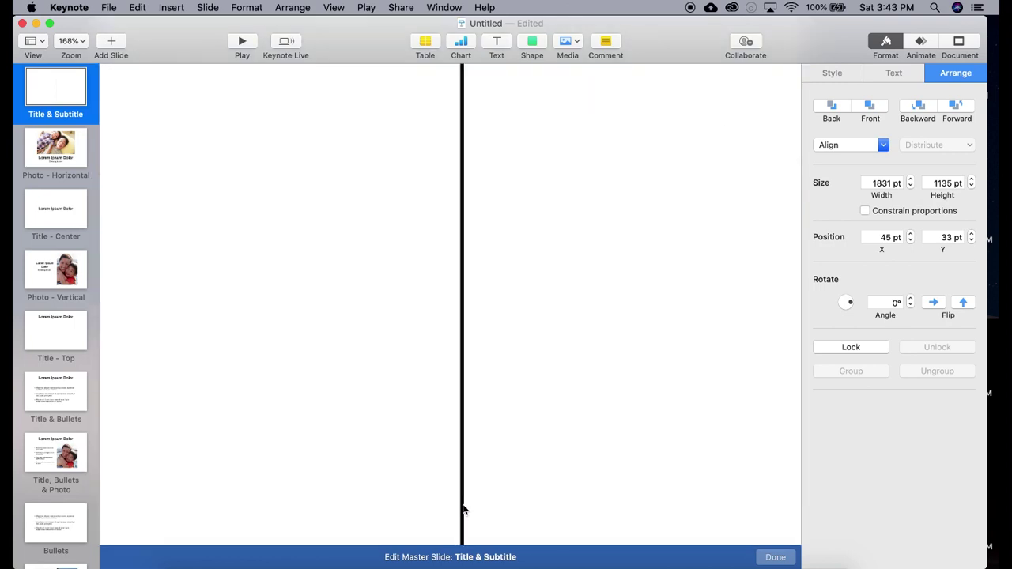
pyautogui.scroll(-2, 464, 507)
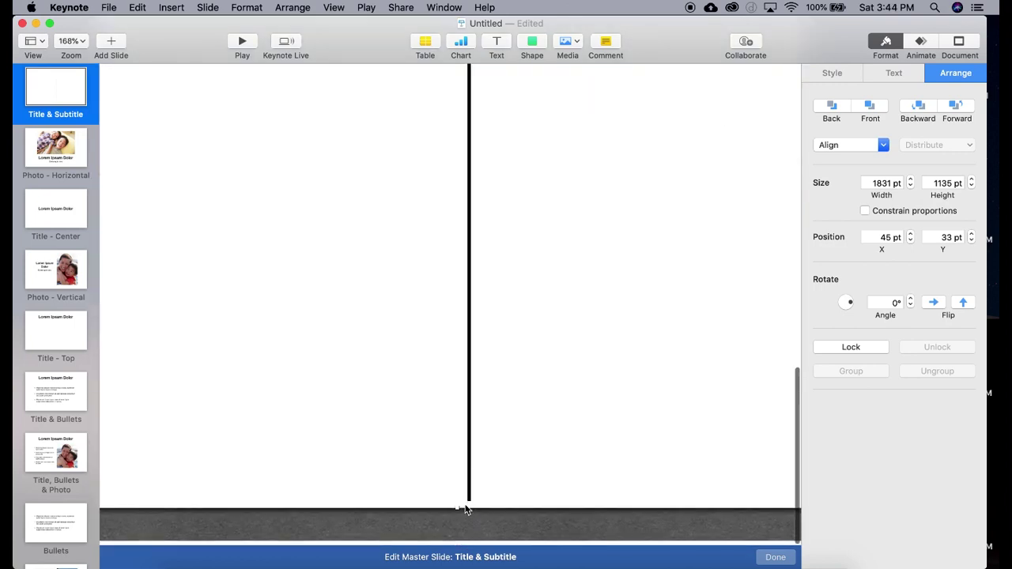
pyautogui.moveTo(470, 491); pyautogui.dragTo(458, 489)
pyautogui.scroll(2, 456, 475)
pyautogui.scroll(2, 456, 479)
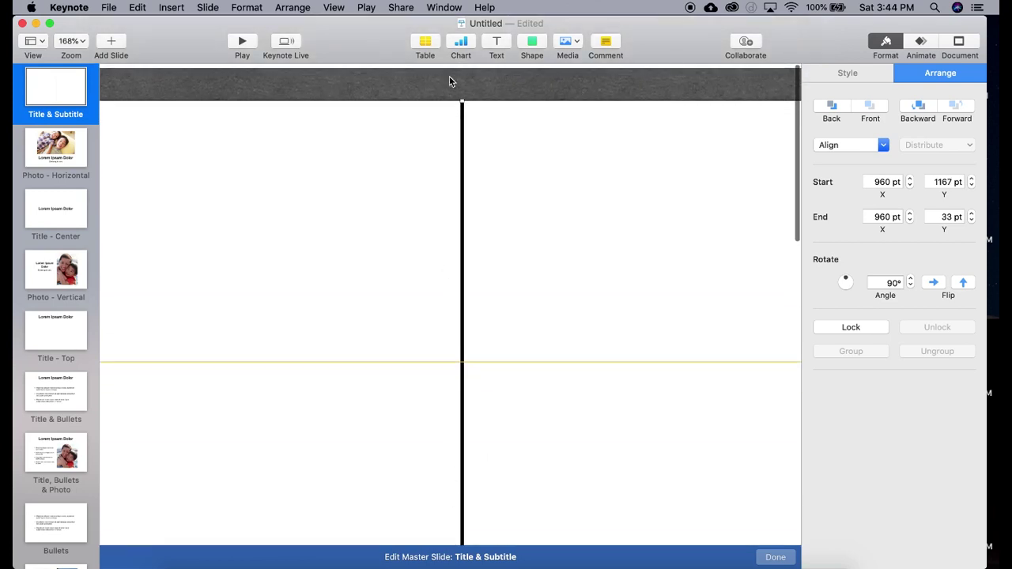
pyautogui.scroll(-5, 598, 255)
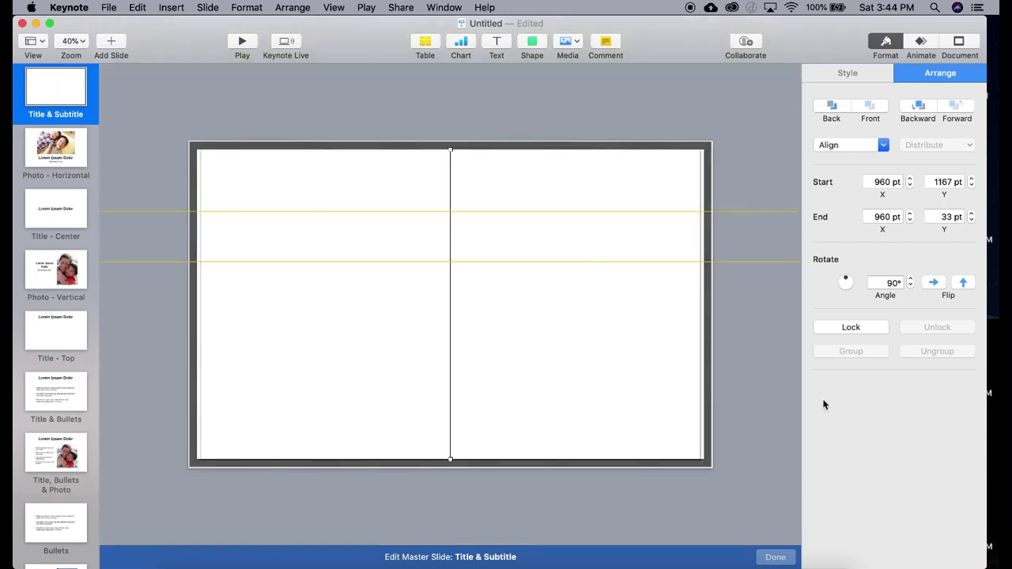
# Apply a Drop Shadow to the centre line
pyautogui.click(841, 74)
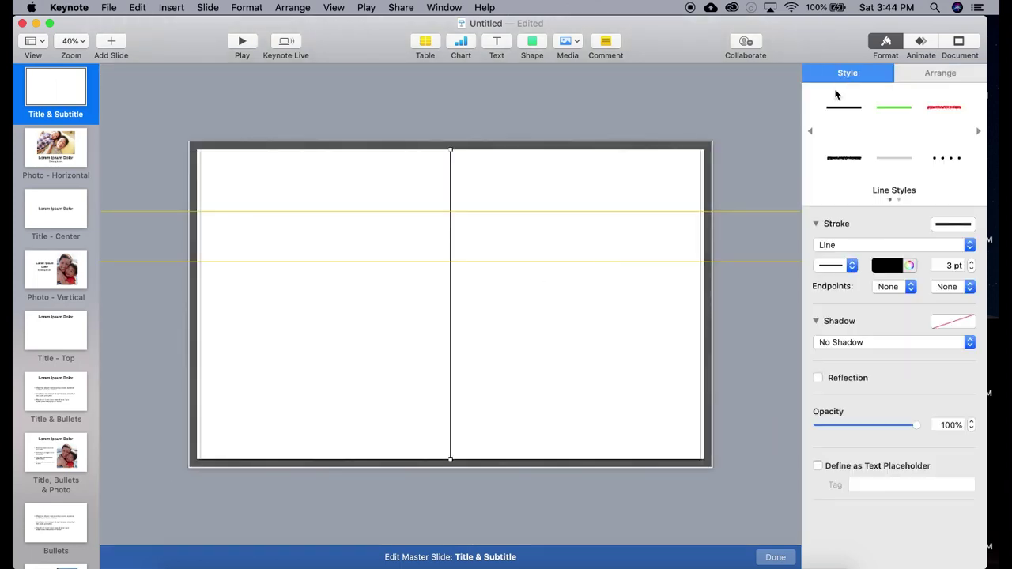
pyautogui.click(870, 342)
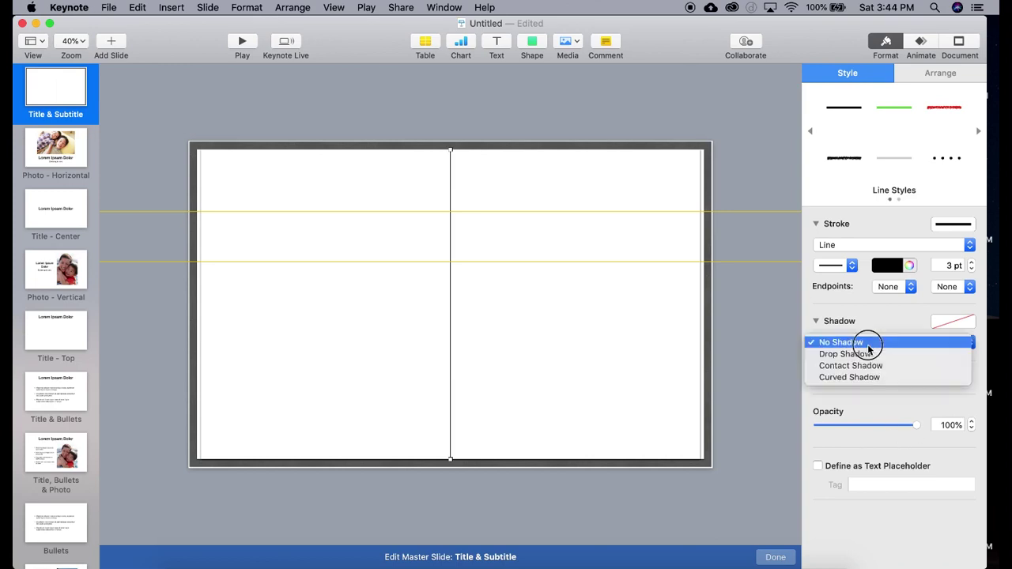
pyautogui.press('Escape')
pyautogui.click(861, 342)
pyautogui.click(861, 359)
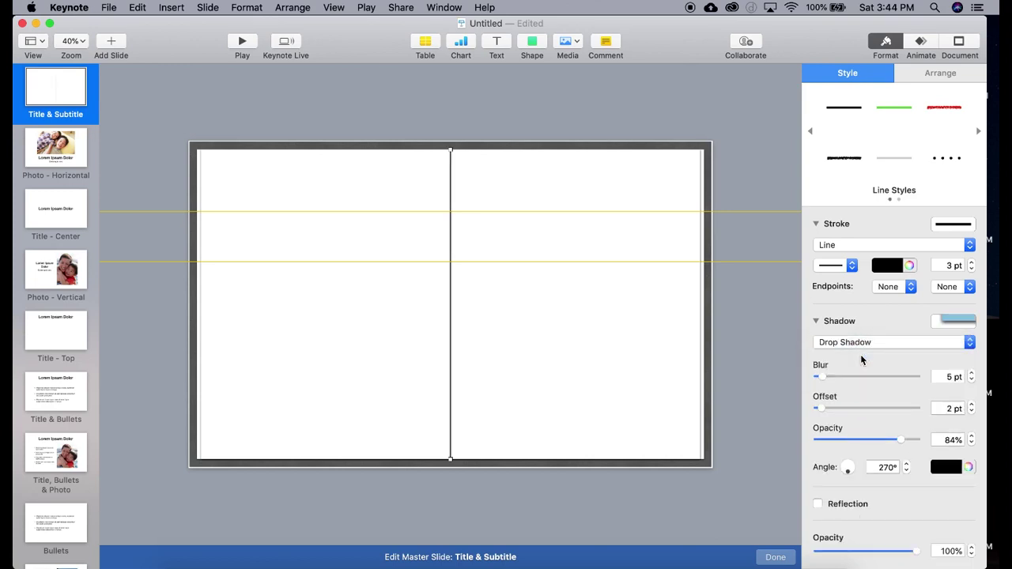
pyautogui.click(622, 107)
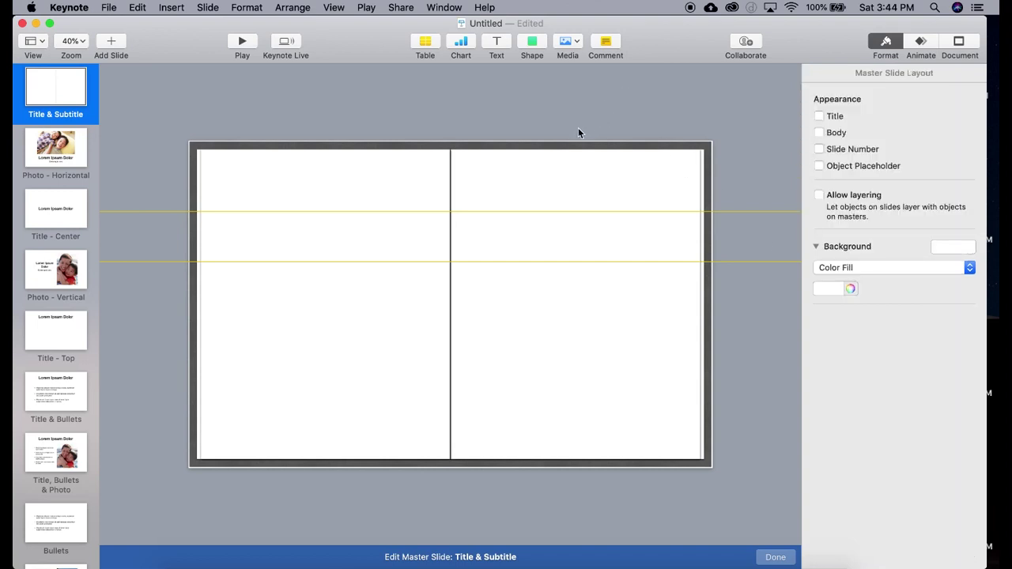
# Add a rounded rectangle and shrink it to a small tab near the upper inner corner of the right page
pyautogui.click(535, 40)
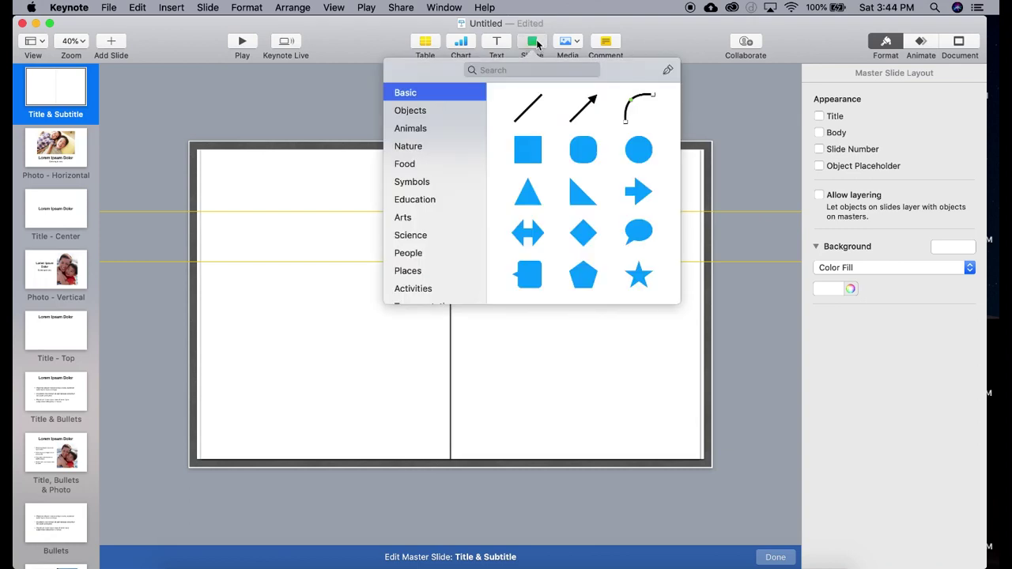
pyautogui.click(586, 153)
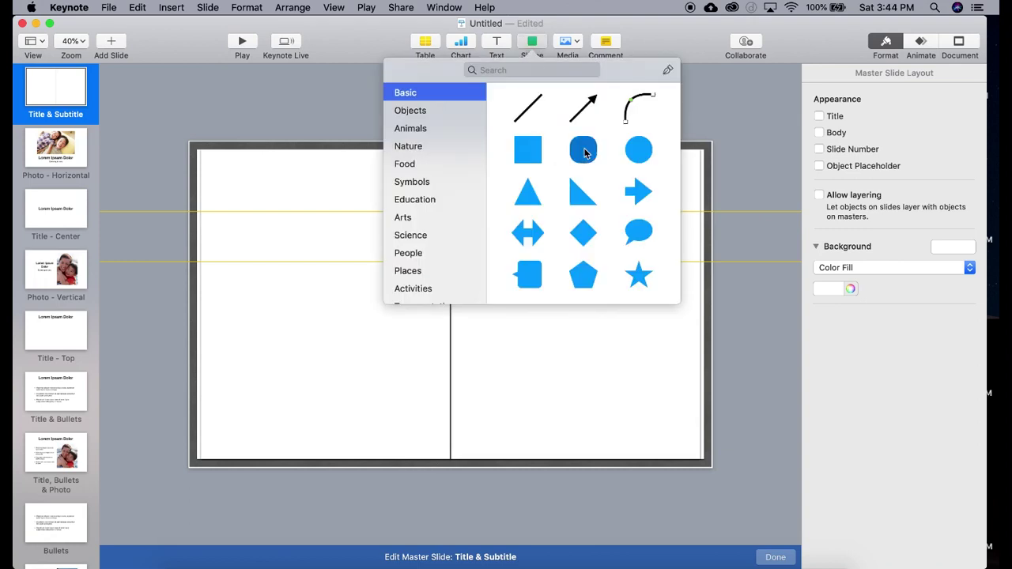
pyautogui.moveTo(456, 308); pyautogui.dragTo(495, 167)
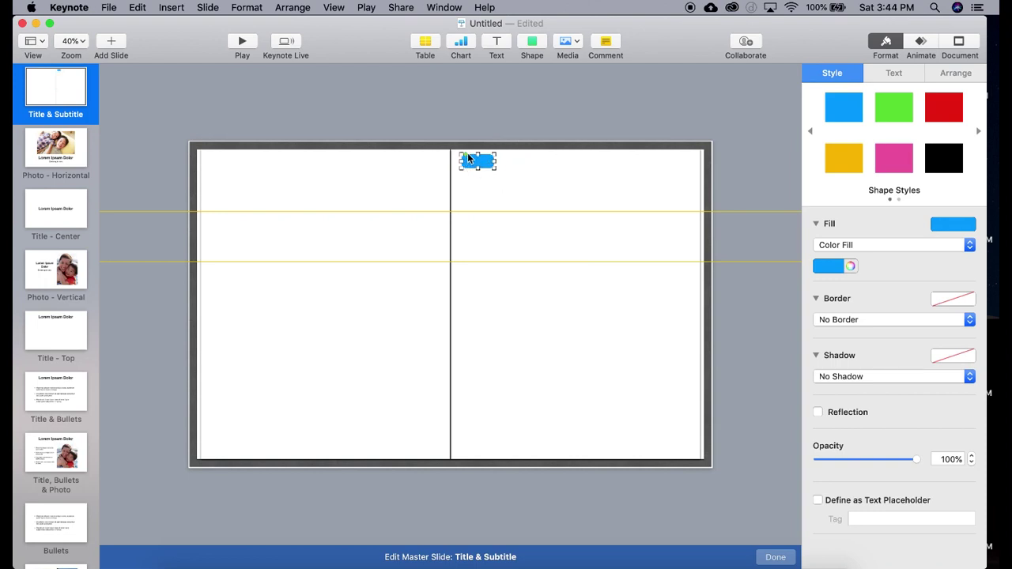
# Reduce the blue tab's corner rounding and move it to overlap the left page's top edge near the outer corner
pyautogui.scroll(5, 468, 158)
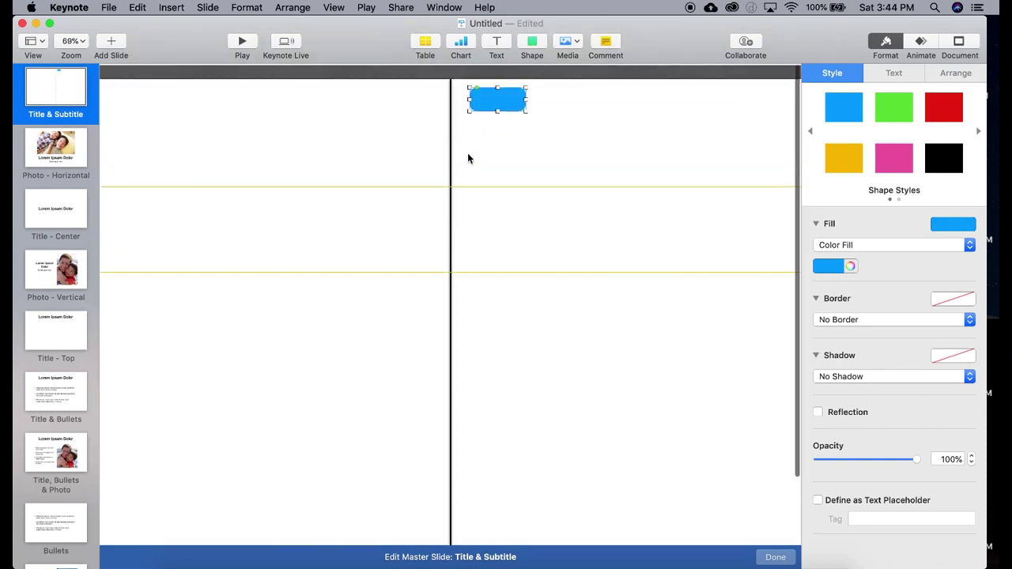
pyautogui.moveTo(477, 88); pyautogui.dragTo(475, 87)
pyautogui.scroll(-5, 510, 118)
pyautogui.scroll(4, 510, 118)
pyautogui.scroll(-5, 576, 115)
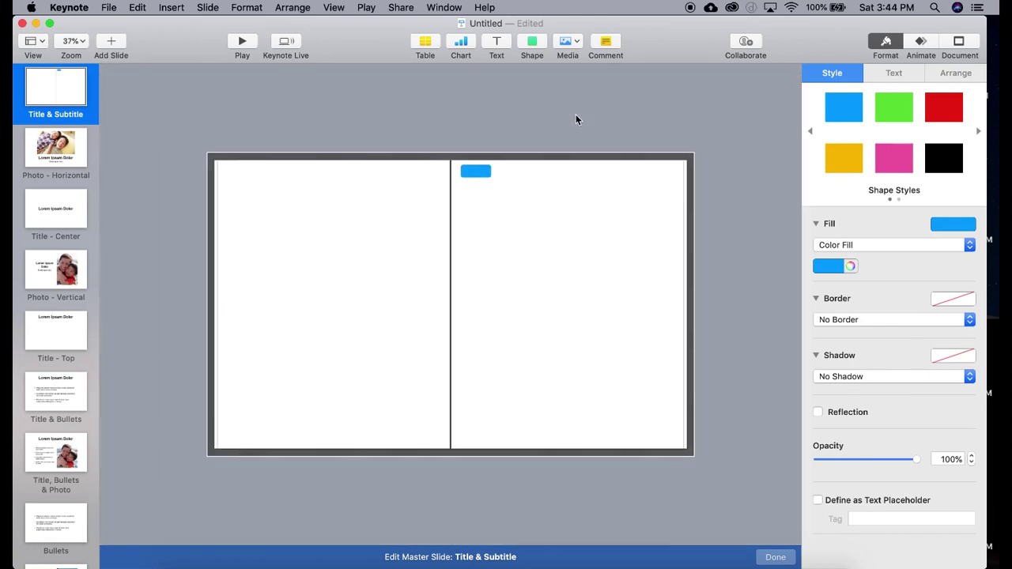
pyautogui.scroll(4, 481, 223)
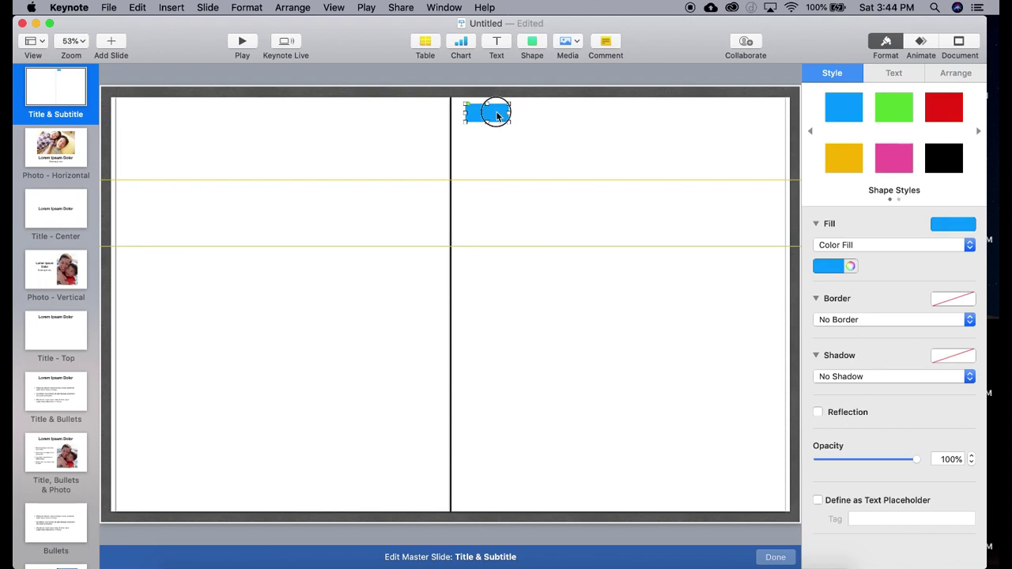
pyautogui.moveTo(496, 116); pyautogui.dragTo(152, 101)
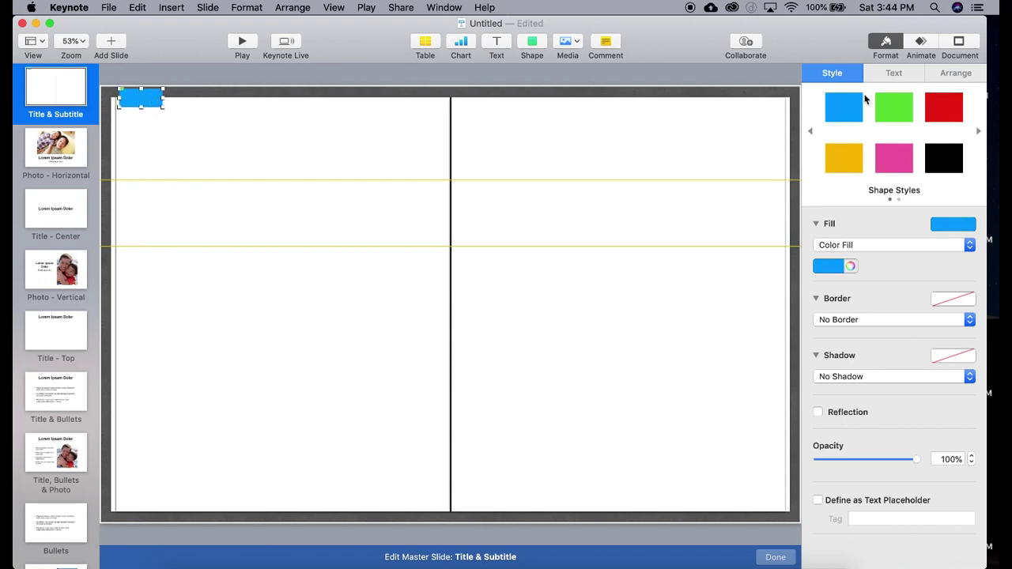
# Fill the tab with light grey and give it a Drop Shadow angled at about 61.9°
pyautogui.click(836, 269)
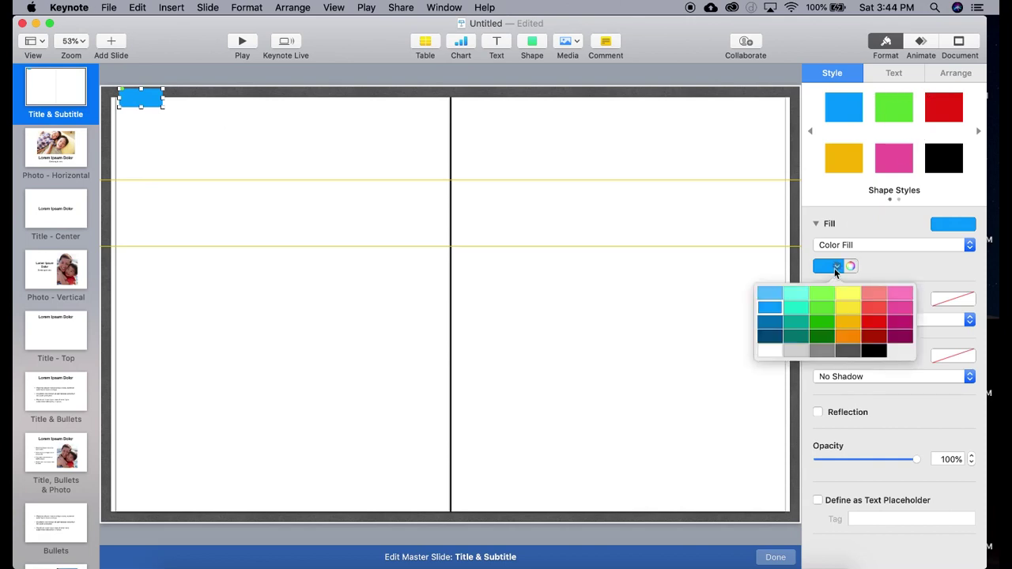
pyautogui.click(797, 351)
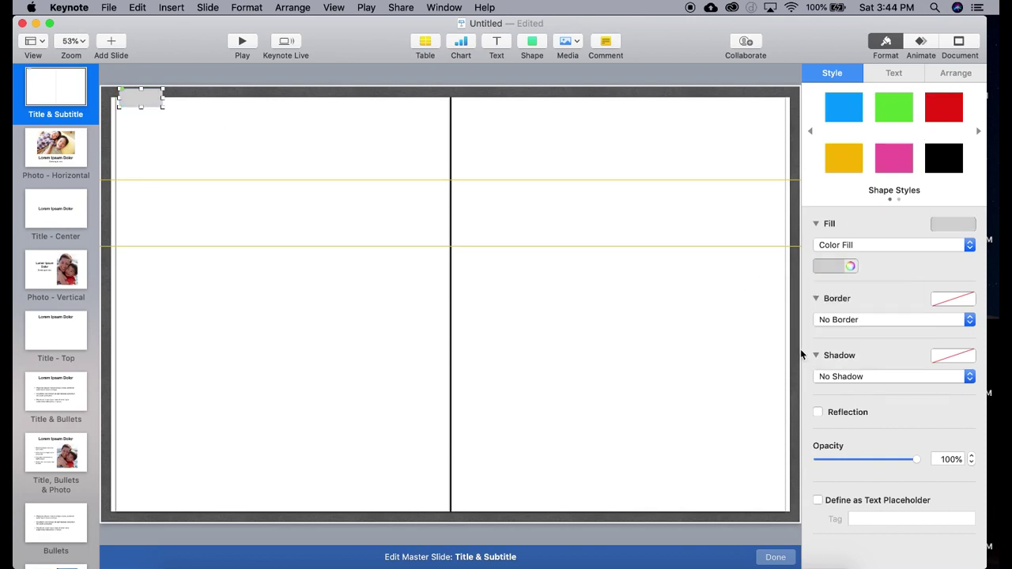
pyautogui.click(878, 377)
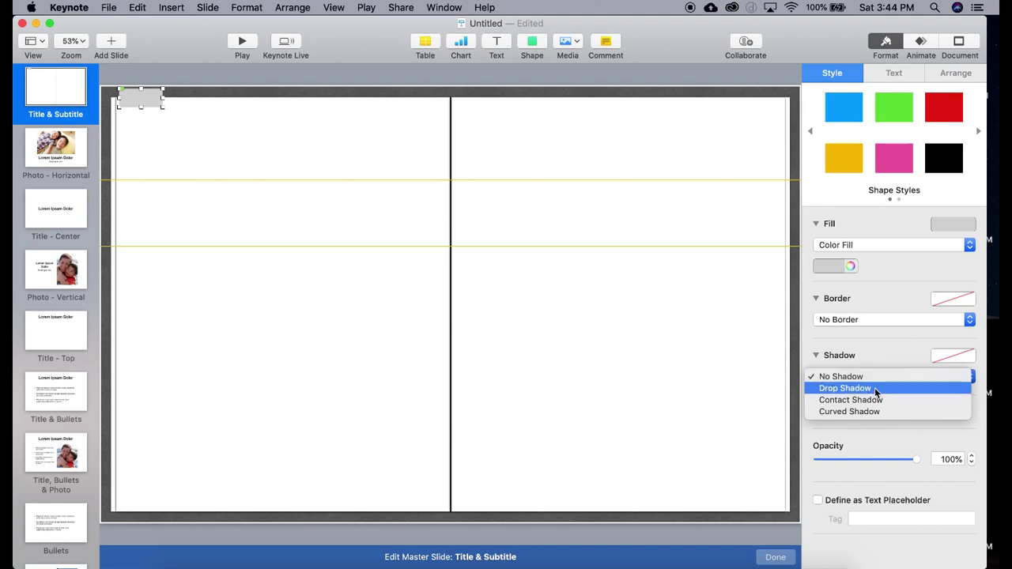
pyautogui.click(876, 389)
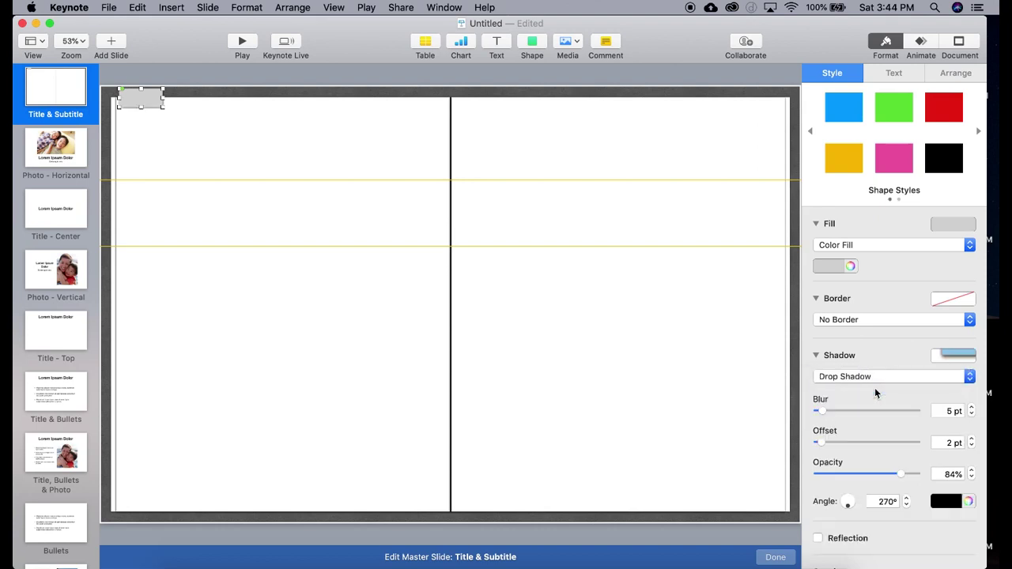
pyautogui.click(851, 502)
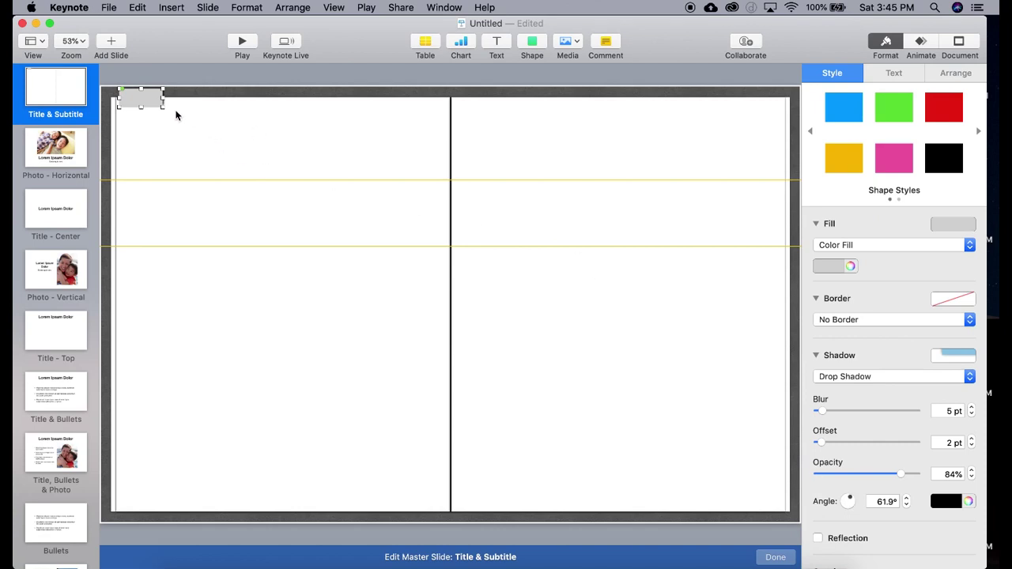
# Move the grey tab to the right page's top edge and paste copies beside it to form a row of six tabs
pyautogui.moveTo(149, 101); pyautogui.dragTo(669, 104)
pyautogui.press('super+c')
pyautogui.press('super+v')
pyautogui.press('super+v')
pyautogui.press('super+v')
pyautogui.moveTo(750, 101); pyautogui.dragTo(626, 103)
pyautogui.press('super+v')
pyautogui.moveTo(764, 105); pyautogui.dragTo(578, 104)
pyautogui.press('super+v')
pyautogui.moveTo(747, 106); pyautogui.dragTo(536, 99)
# Group the six tabs, enlarge the row to about 867 × 60 pt centred over the right page, and ungroup them
pyautogui.keyDown('shift'); pyautogui.click(580, 95); pyautogui.keyUp('shift')
pyautogui.keyDown('shift'); pyautogui.click(630, 99); pyautogui.keyUp('shift')
pyautogui.keyDown('shift'); pyautogui.click(680, 105); pyautogui.keyUp('shift')
pyautogui.keyDown('shift'); pyautogui.click(757, 104); pyautogui.keyUp('shift')
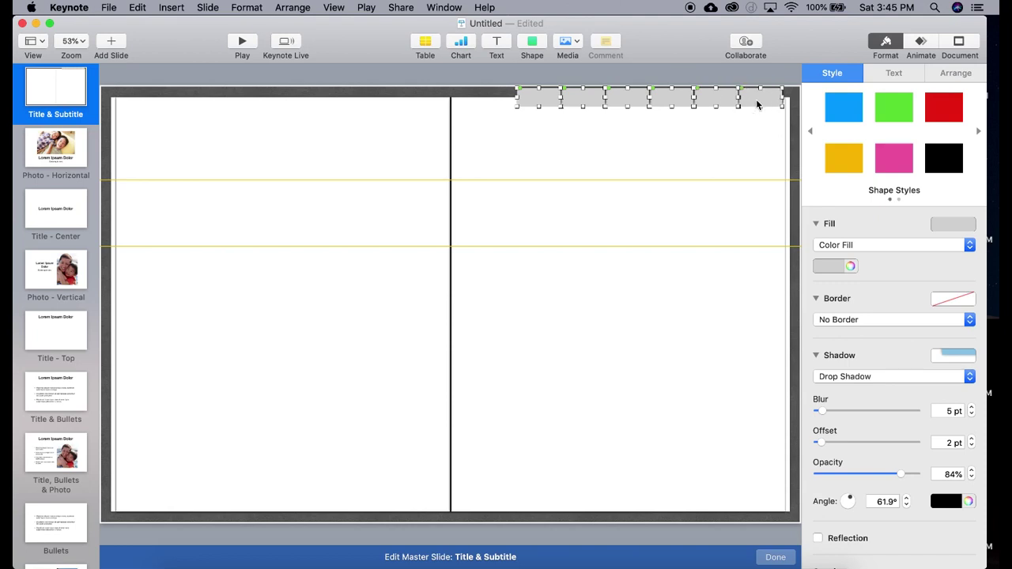
pyautogui.rightClick(757, 104)
pyautogui.click(770, 104)
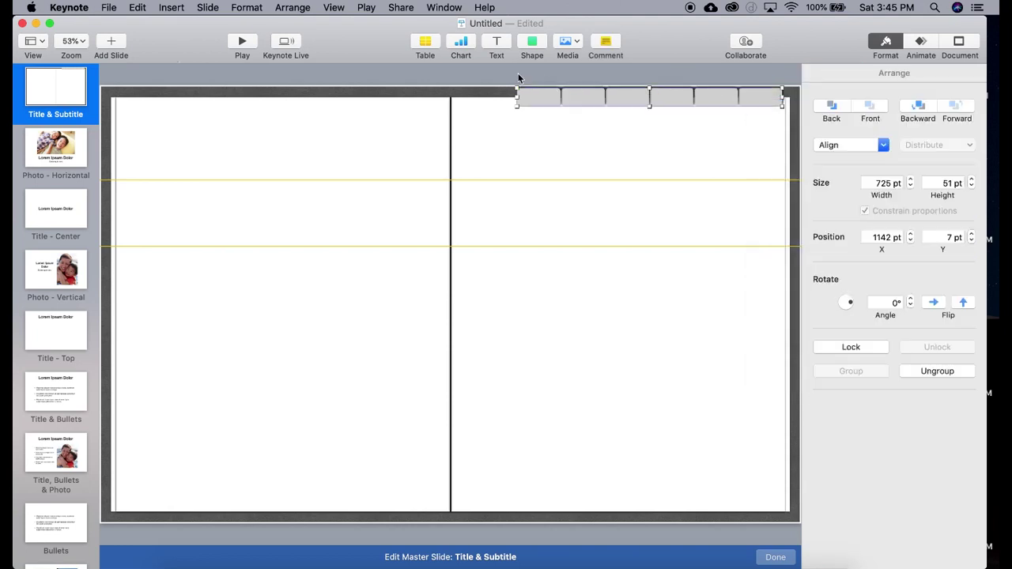
pyautogui.moveTo(516, 96); pyautogui.dragTo(464, 94)
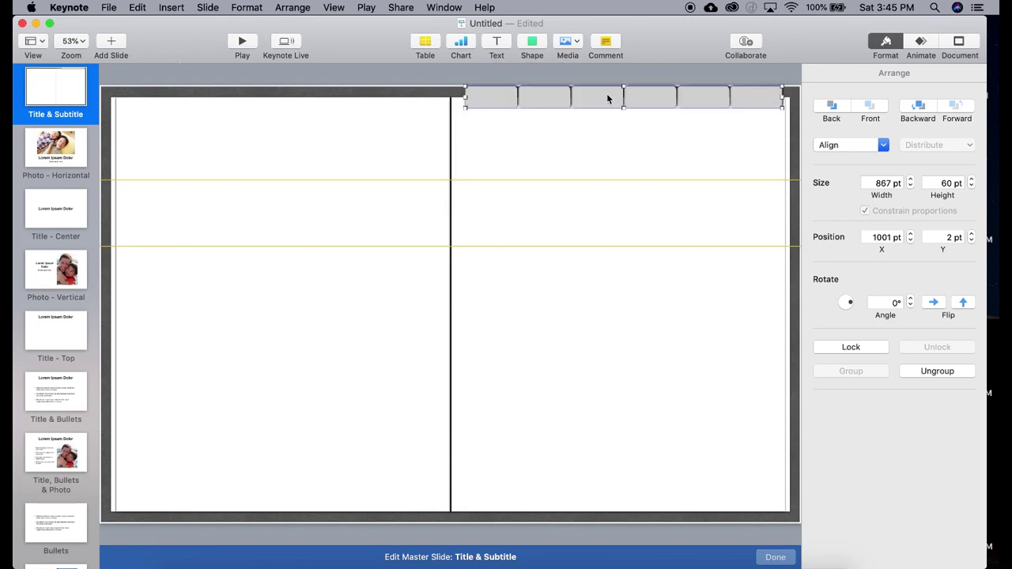
pyautogui.moveTo(608, 99); pyautogui.dragTo(602, 96)
pyautogui.click(617, 109)
# Bring the inner white page and centre line in front of the tabs, and lower the page's top edge slightly
pyautogui.click(391, 139)
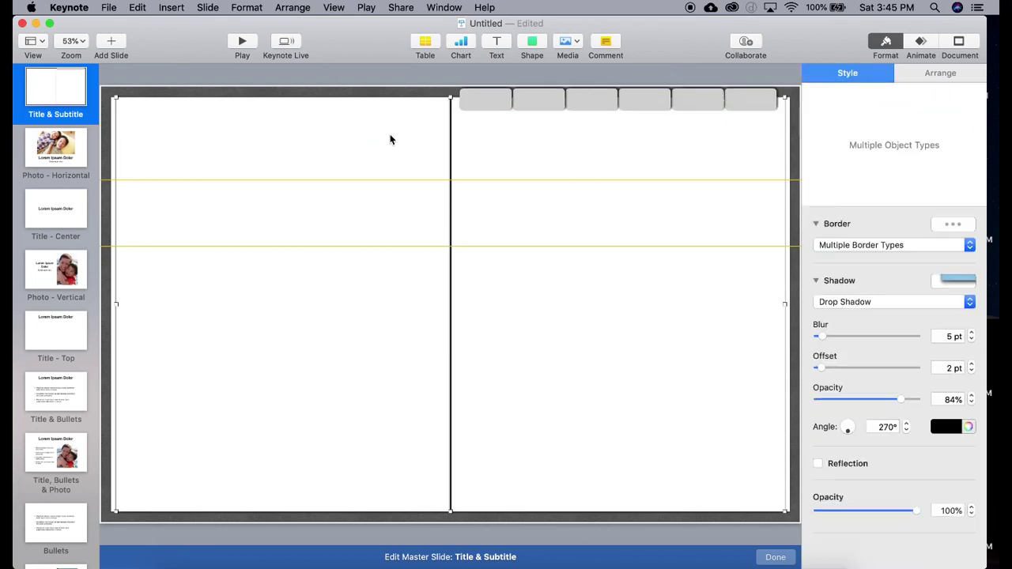
pyautogui.press('super+shift+f')
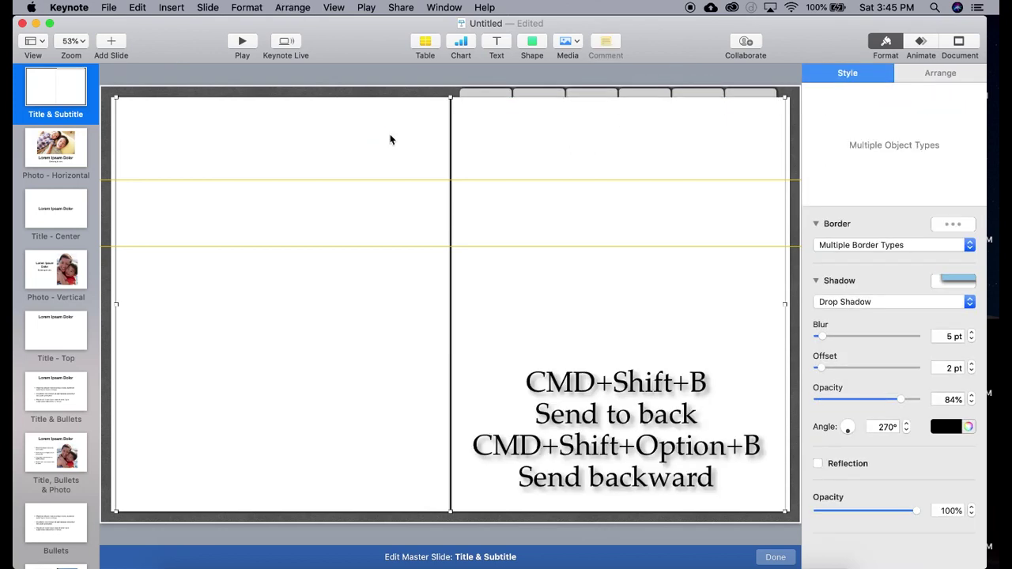
pyautogui.moveTo(451, 96); pyautogui.dragTo(451, 102)
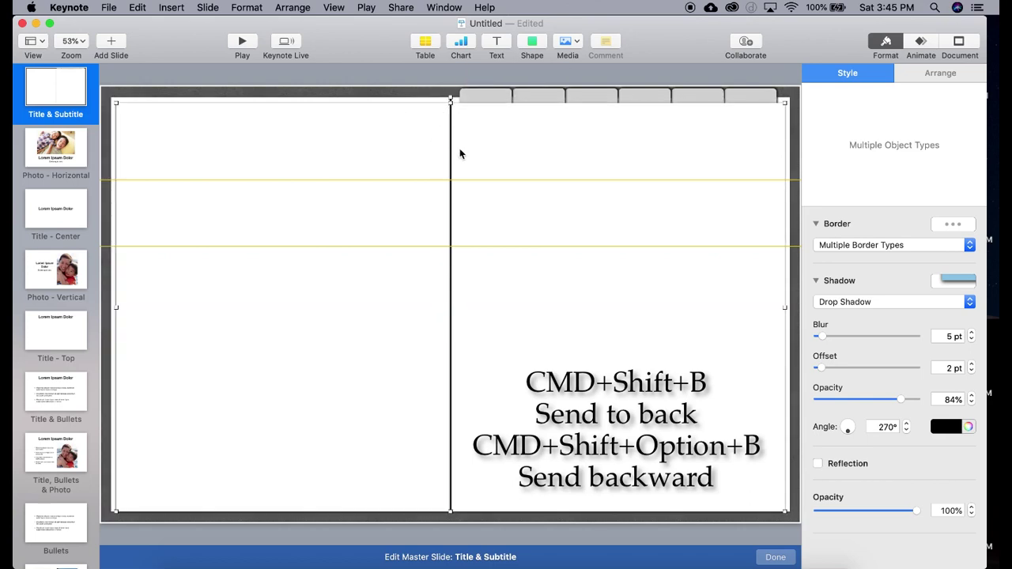
pyautogui.click(402, 87)
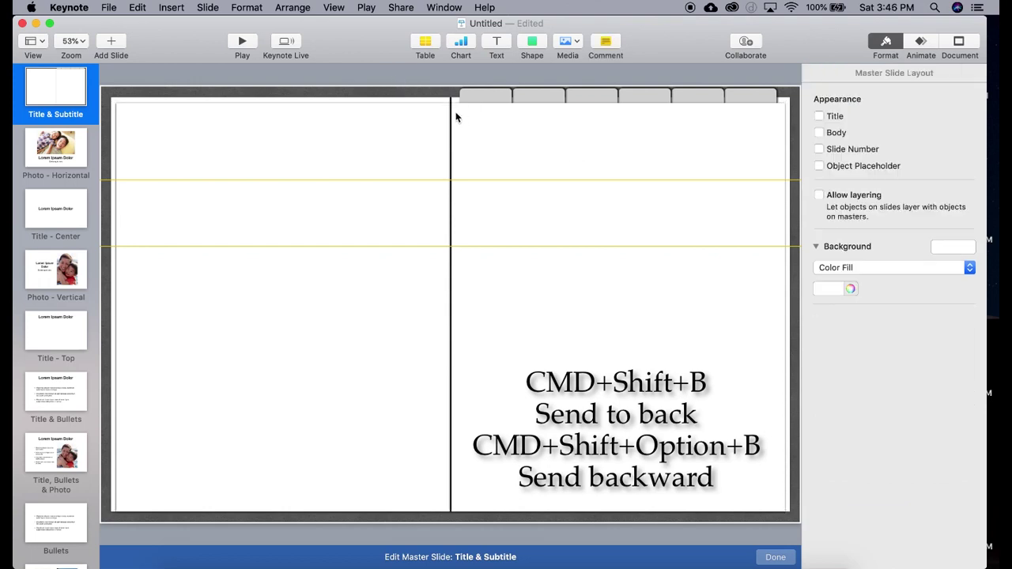
pyautogui.click(450, 99)
pyautogui.click(412, 86)
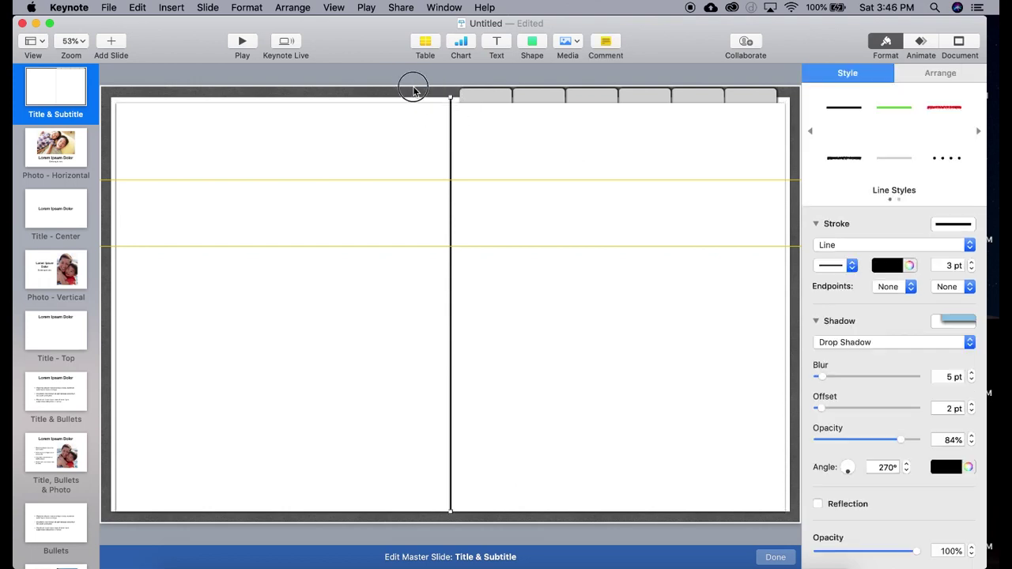
# Duplicate the six tabs, place the copies along the left page's top edge and send them behind the white page
pyautogui.click(490, 99)
pyautogui.keyDown('shift'); pyautogui.click(531, 100); pyautogui.keyUp('shift')
pyautogui.keyDown('shift'); pyautogui.click(593, 100); pyautogui.keyUp('shift')
pyautogui.keyDown('shift'); pyautogui.click(647, 100); pyautogui.keyUp('shift')
pyautogui.keyDown('shift'); pyautogui.click(700, 100); pyautogui.keyUp('shift')
pyautogui.keyDown('shift'); pyautogui.click(751, 101); pyautogui.keyUp('shift')
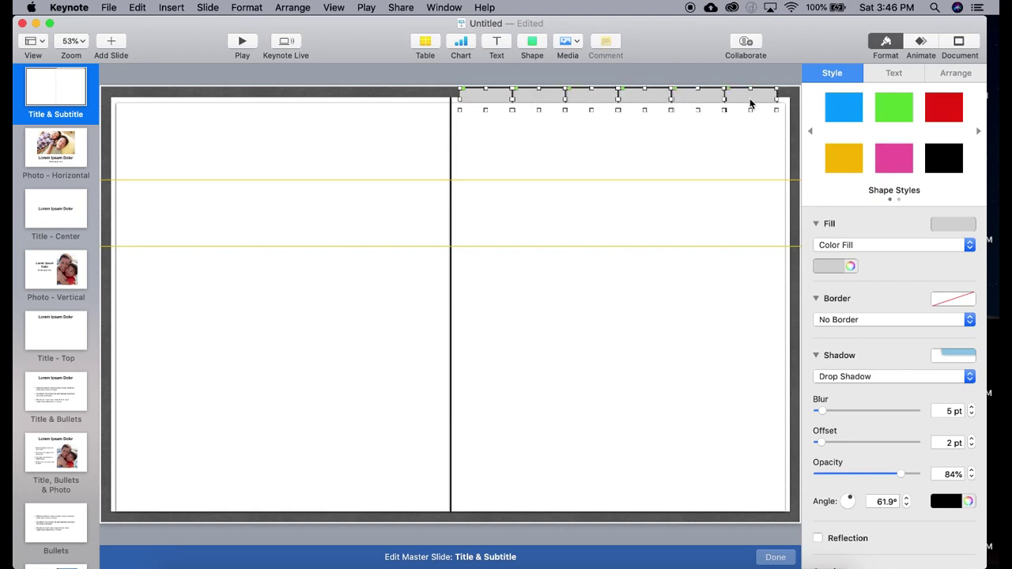
pyautogui.press('super+d')
pyautogui.moveTo(611, 107); pyautogui.dragTo(270, 109)
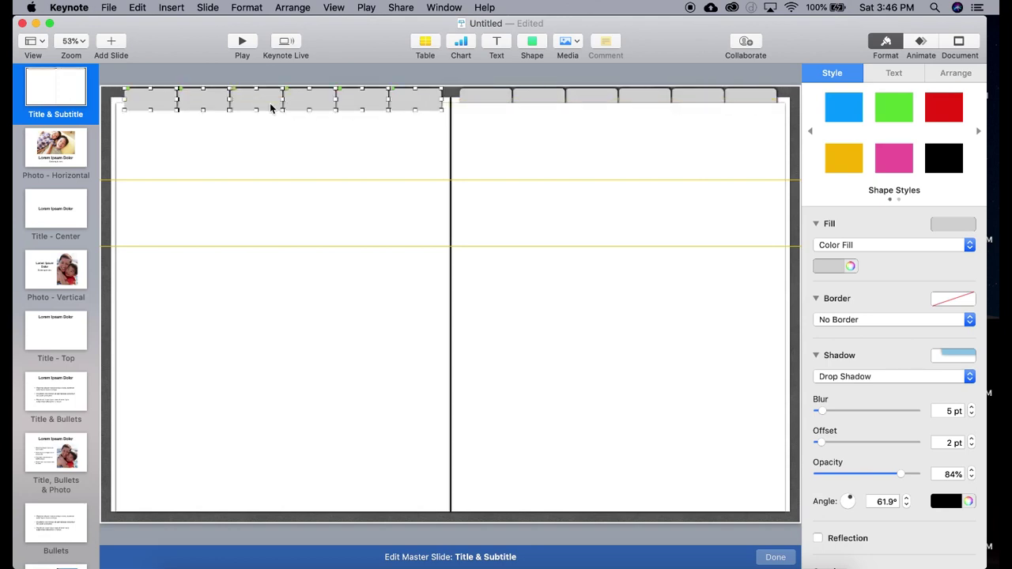
pyautogui.press('super+shift+b')
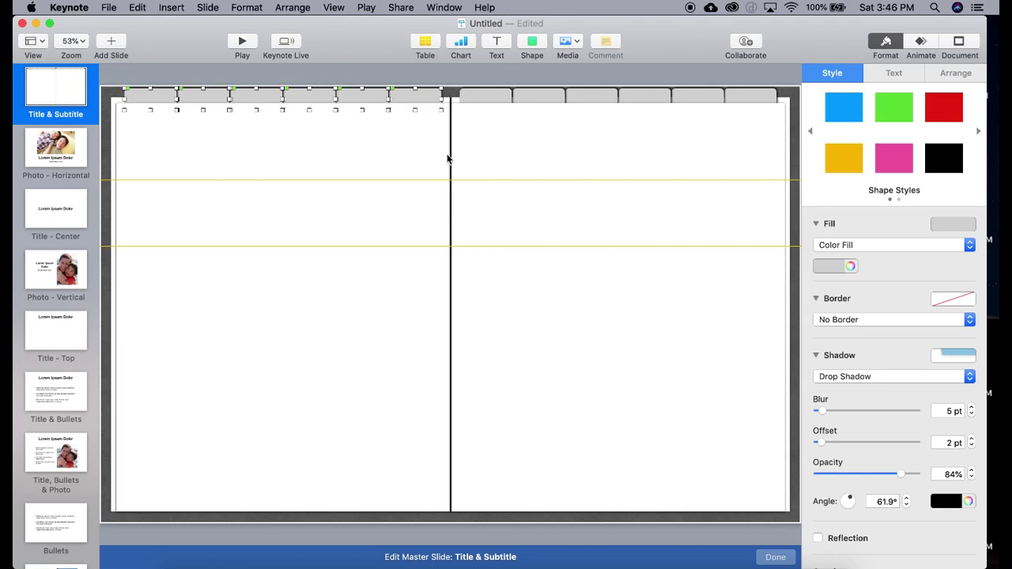
# Lower the top edge of the outer white rectangle to line up with the inner page's top edge
pyautogui.click(503, 147)
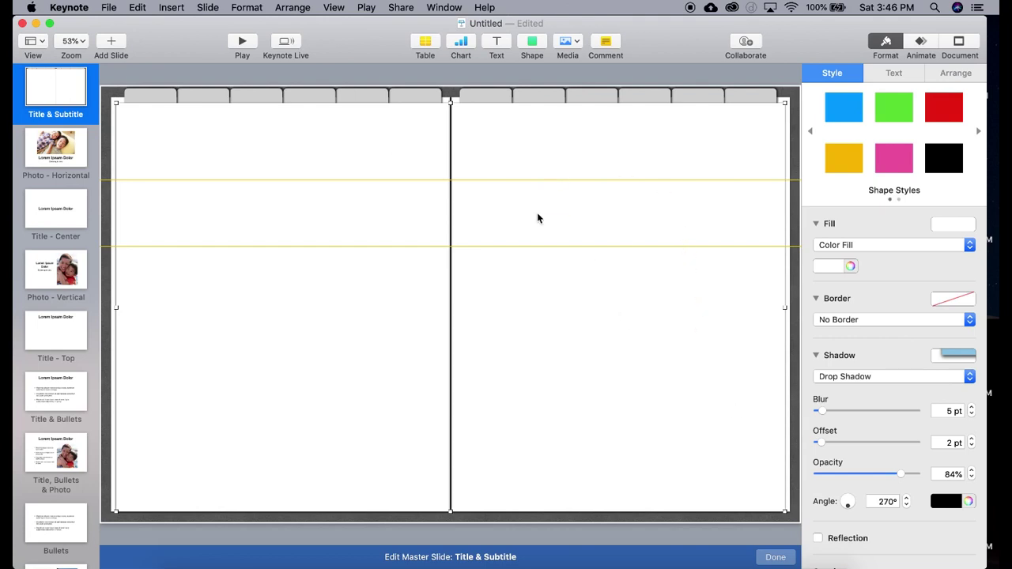
pyautogui.click(456, 102)
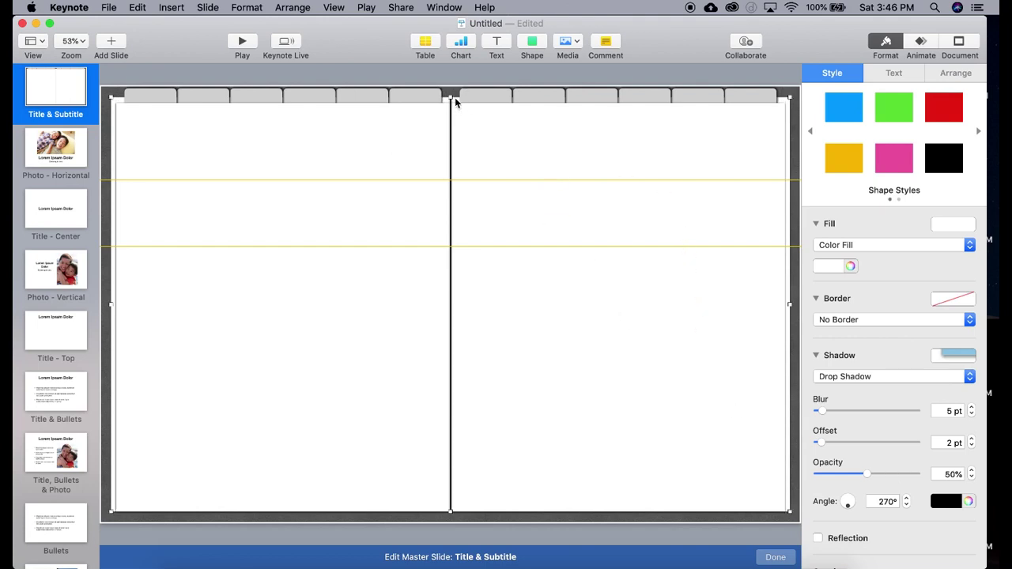
pyautogui.moveTo(452, 102); pyautogui.dragTo(452, 102)
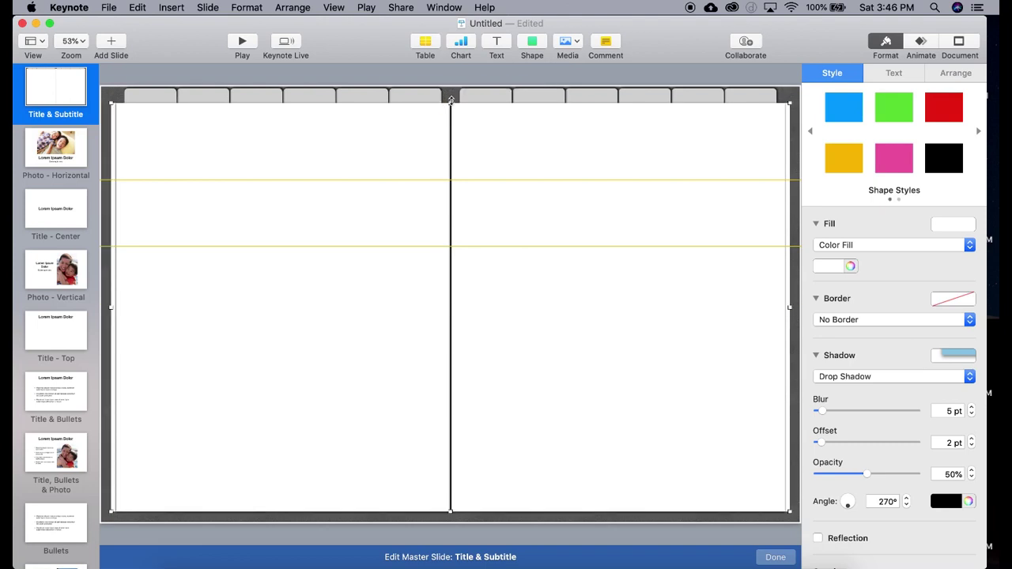
# Shorten the centre line so its upper end meets the white page's top edge, and finish editing the master slide
pyautogui.scroll(5, 451, 128)
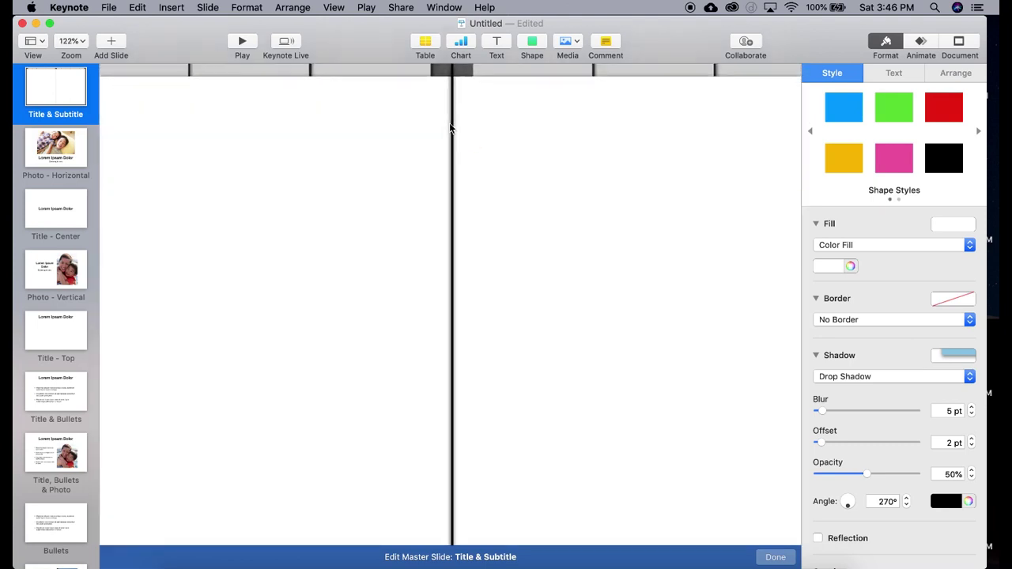
pyautogui.click(453, 136)
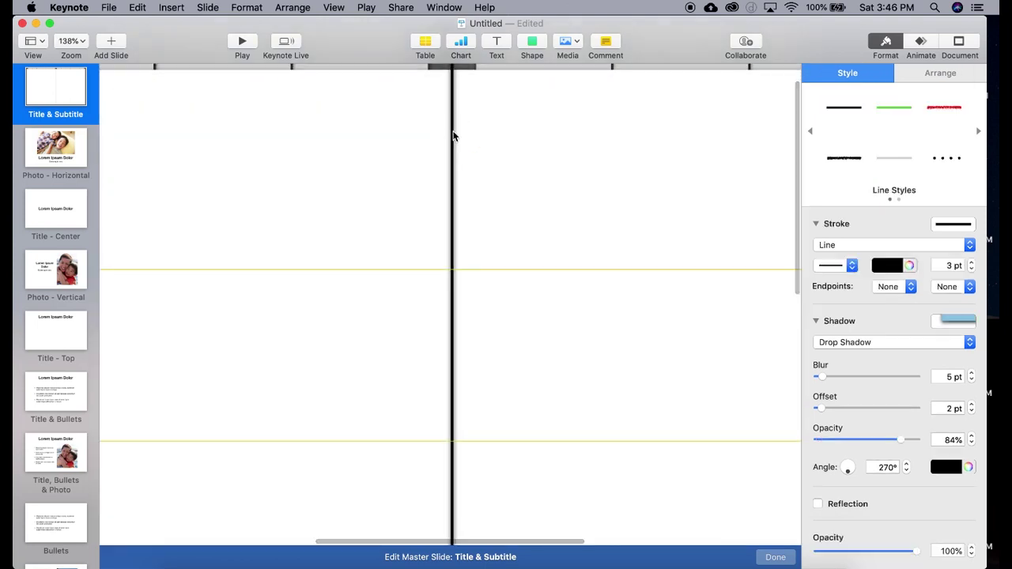
pyautogui.scroll(2, 453, 136)
pyautogui.moveTo(446, 85); pyautogui.dragTo(446, 97)
pyautogui.click(486, 133)
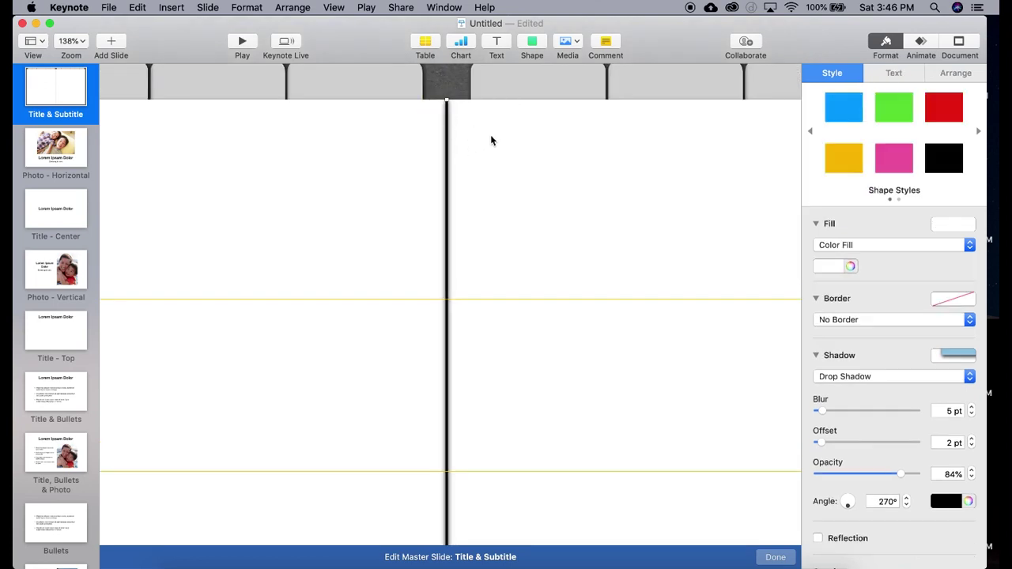
pyautogui.click(449, 75)
pyautogui.scroll(-5, 479, 110)
pyautogui.scroll(-3, 479, 111)
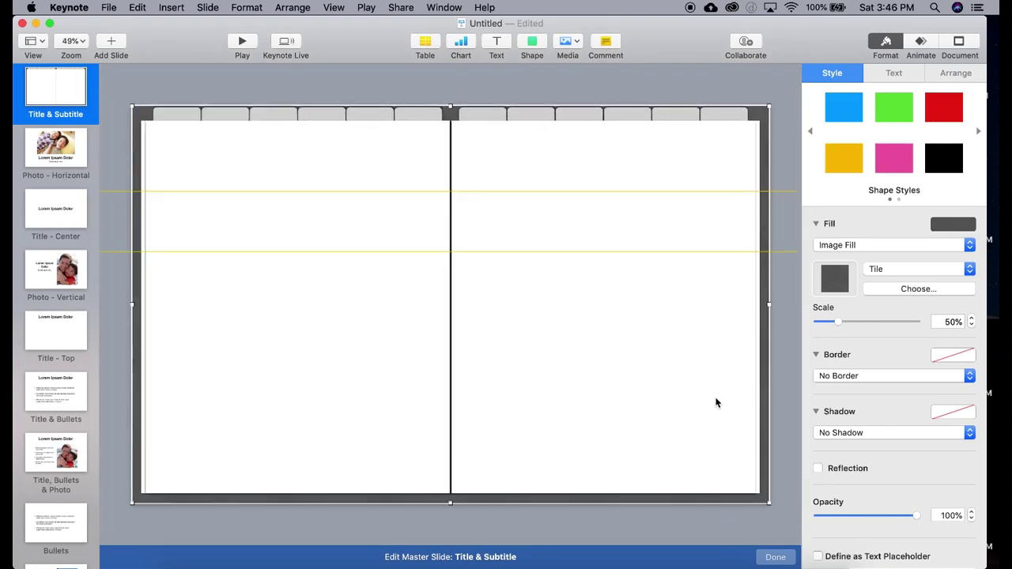
pyautogui.click(774, 557)
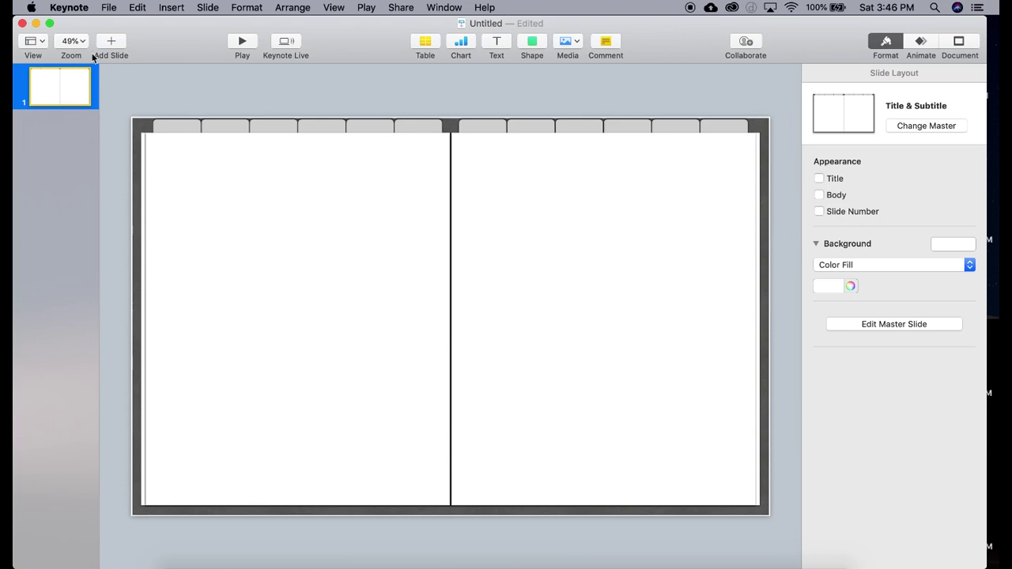
# Add three more slides based on the Title & Subtitle planner master
pyautogui.click(116, 46)
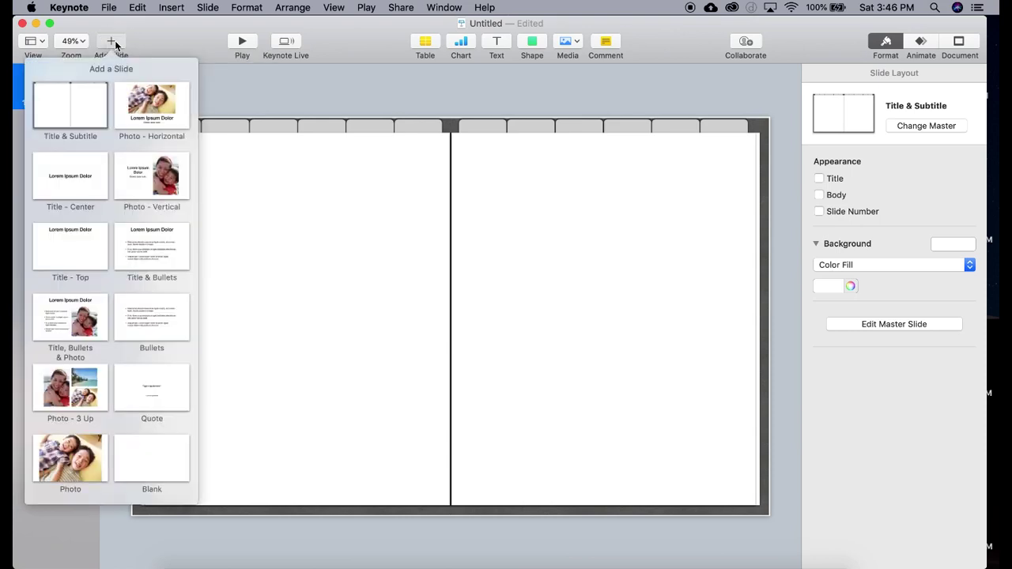
pyautogui.click(89, 106)
pyautogui.click(111, 42)
pyautogui.click(78, 116)
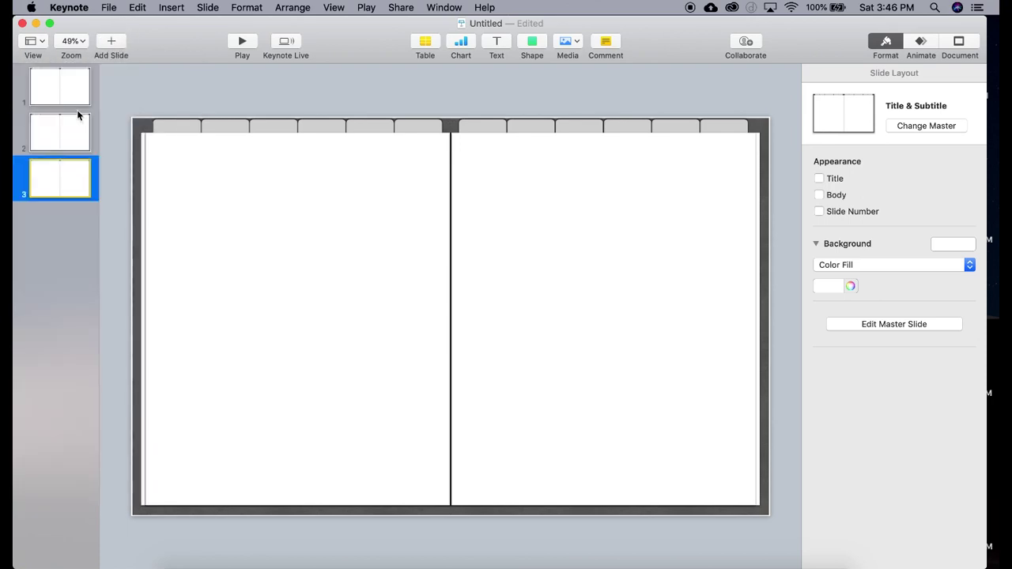
pyautogui.click(117, 51)
pyautogui.click(82, 106)
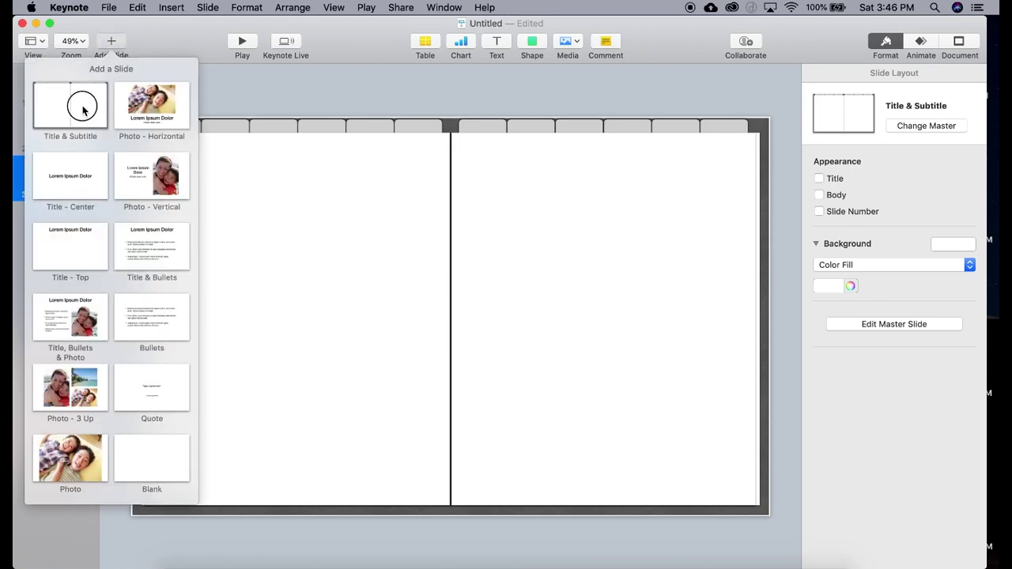
# Copy all four slides and paste the set twice to make twelve planner slides
pyautogui.click(66, 94)
pyautogui.keyDown('shift'); pyautogui.click(69, 232); pyautogui.keyUp('shift')
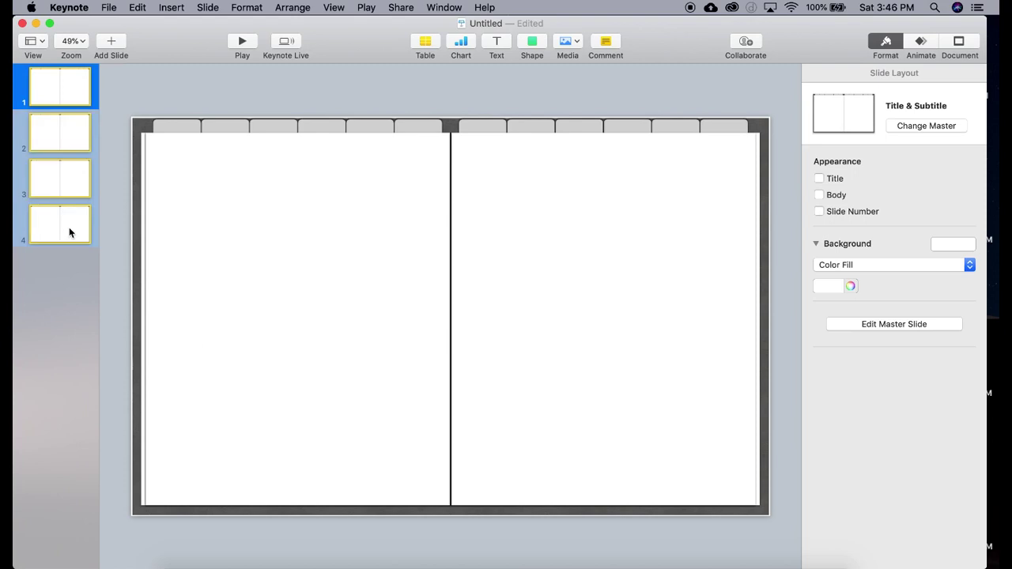
pyautogui.click(137, 7)
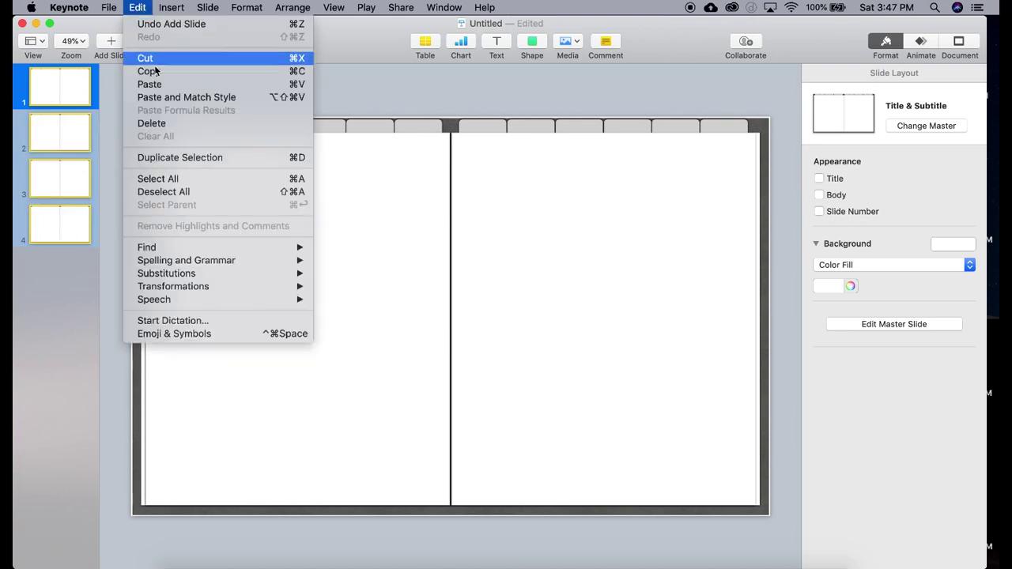
pyautogui.click(155, 76)
pyautogui.click(138, 7)
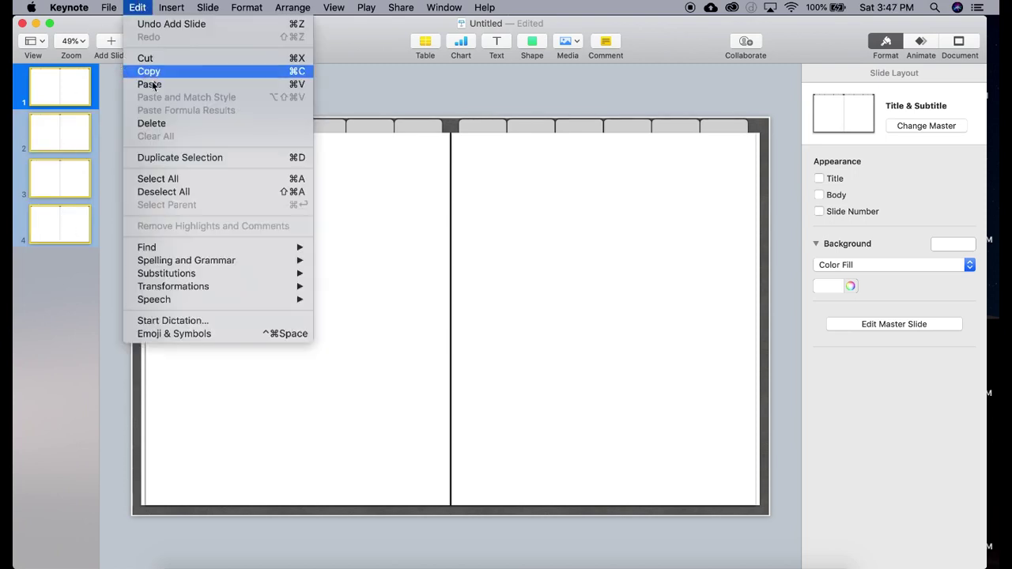
pyautogui.click(145, 7)
pyautogui.press('super+v')
pyautogui.click(141, 7)
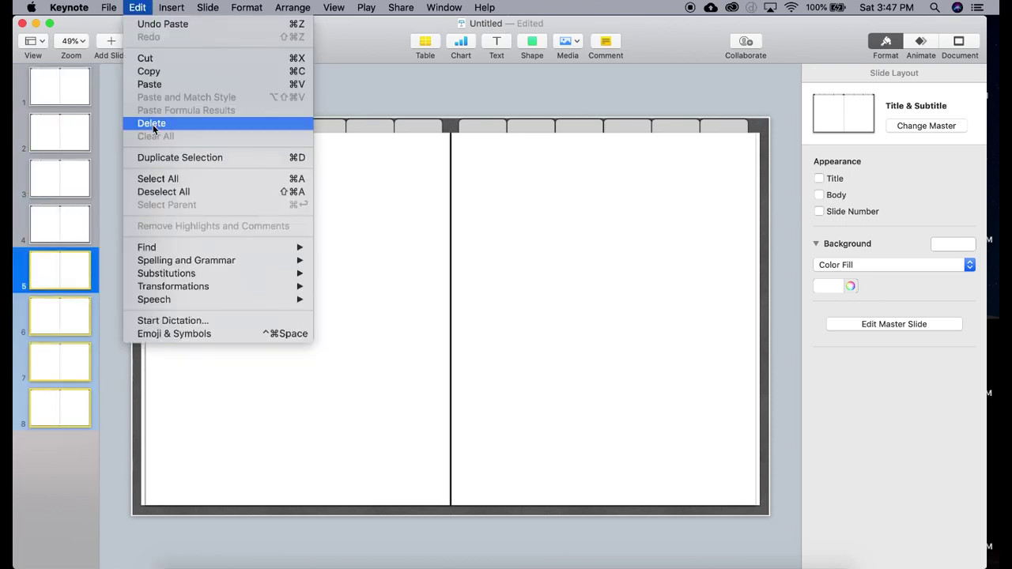
pyautogui.click(149, 84)
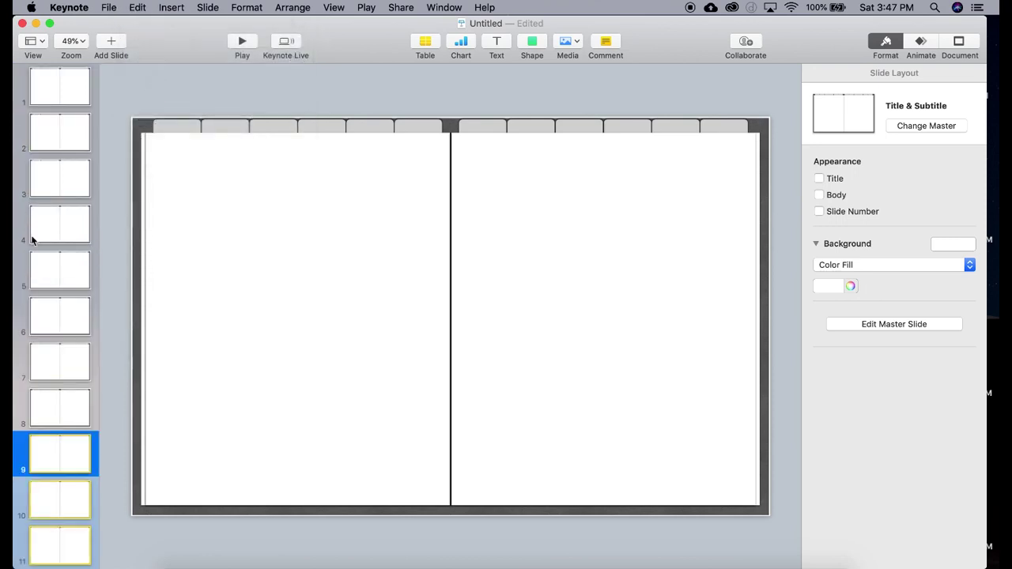
# Open the first slide's master for editing and add a text box reading J on the right page
pyautogui.click(71, 97)
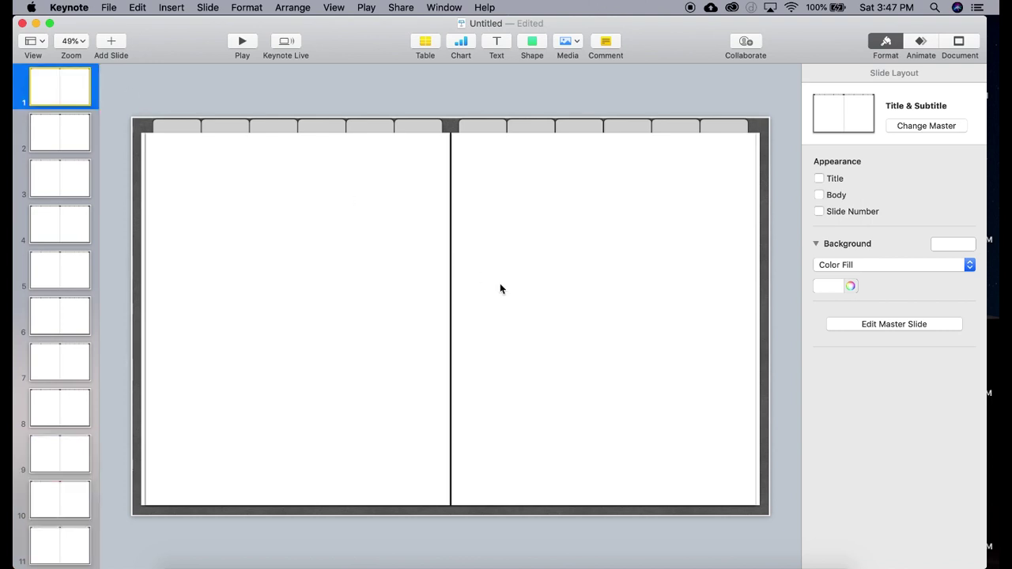
pyautogui.click(892, 326)
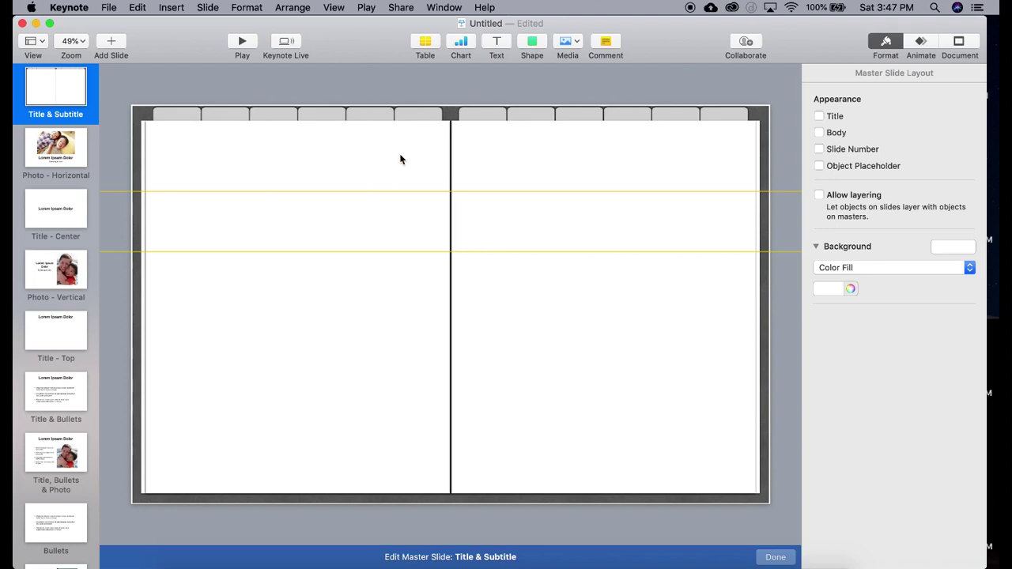
pyautogui.click(496, 42)
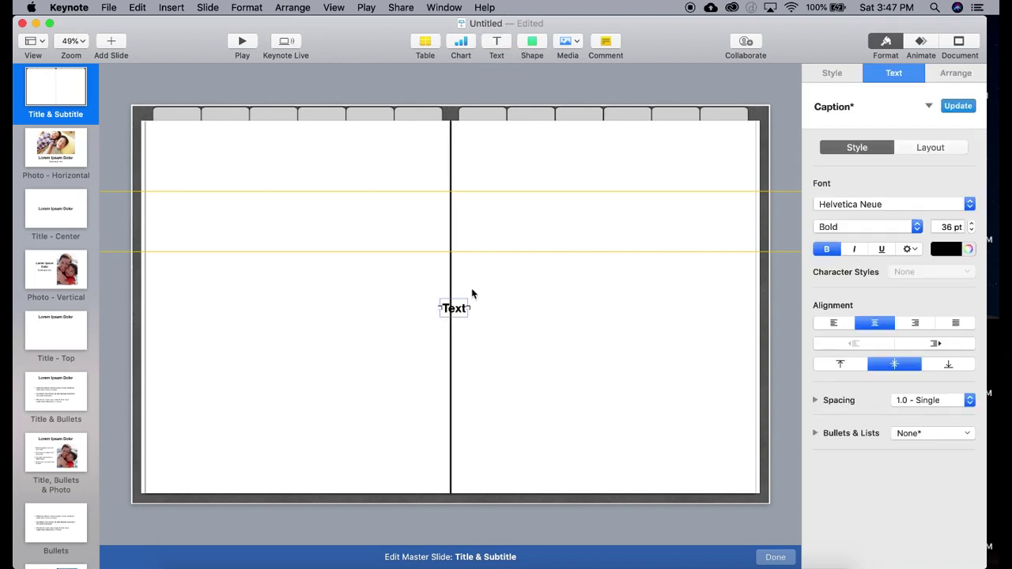
pyautogui.moveTo(458, 310); pyautogui.dragTo(546, 174)
pyautogui.doubleClick(547, 174)
pyautogui.write('J')
pyautogui.doubleClick(544, 173)
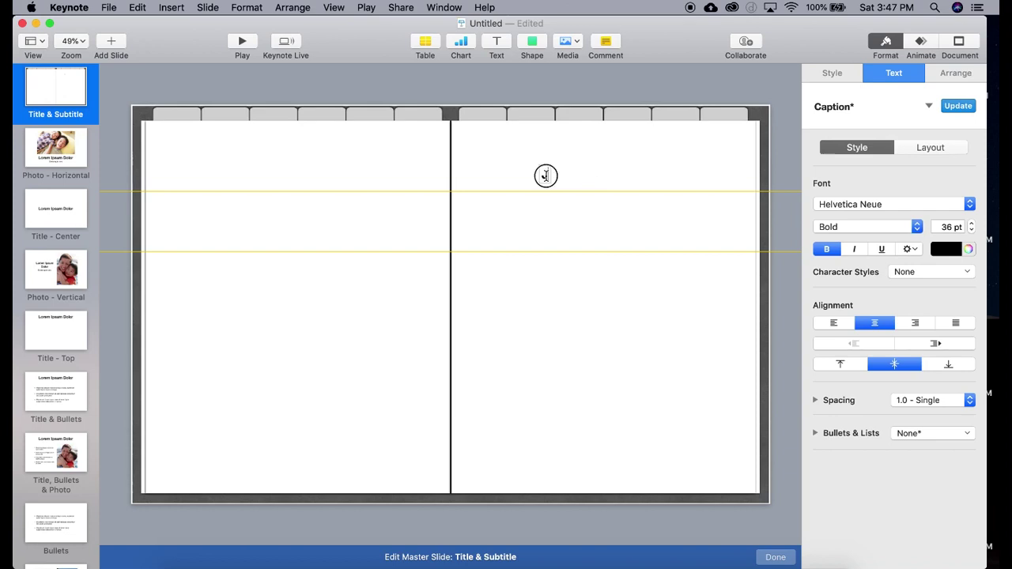
# Set the J label's font to bhatoshai caps
pyautogui.click(863, 229)
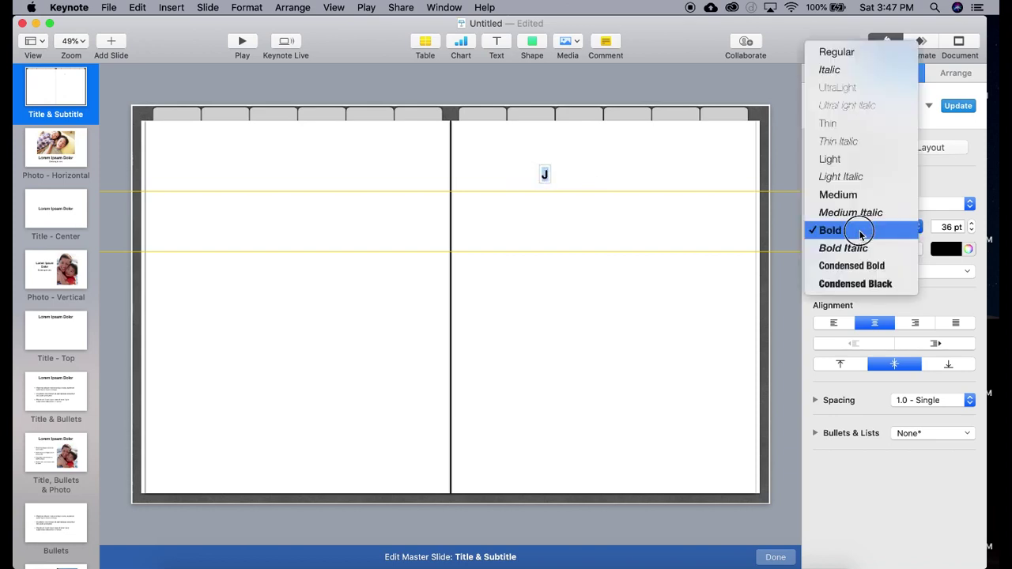
pyautogui.click(869, 266)
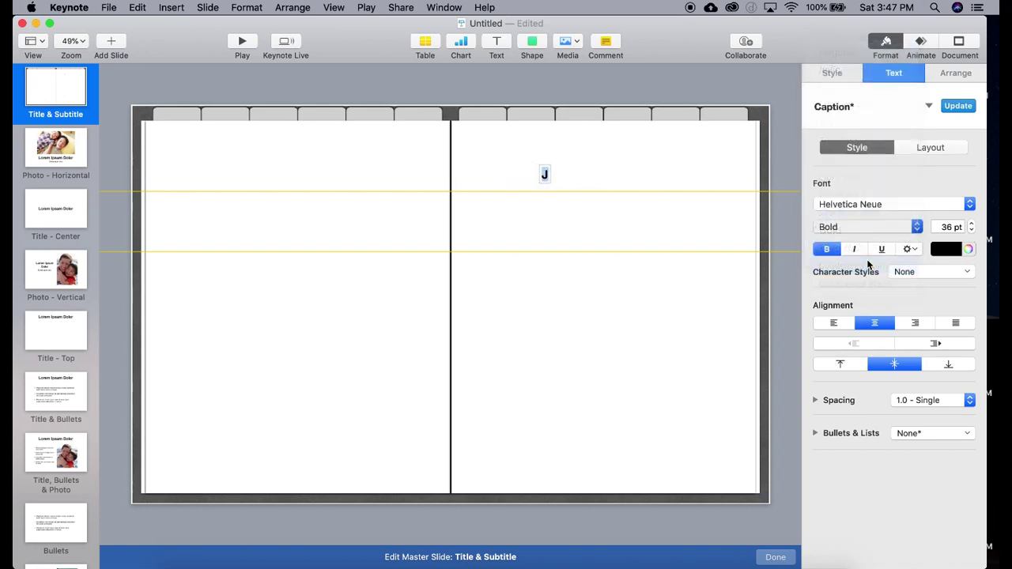
pyautogui.click(923, 207)
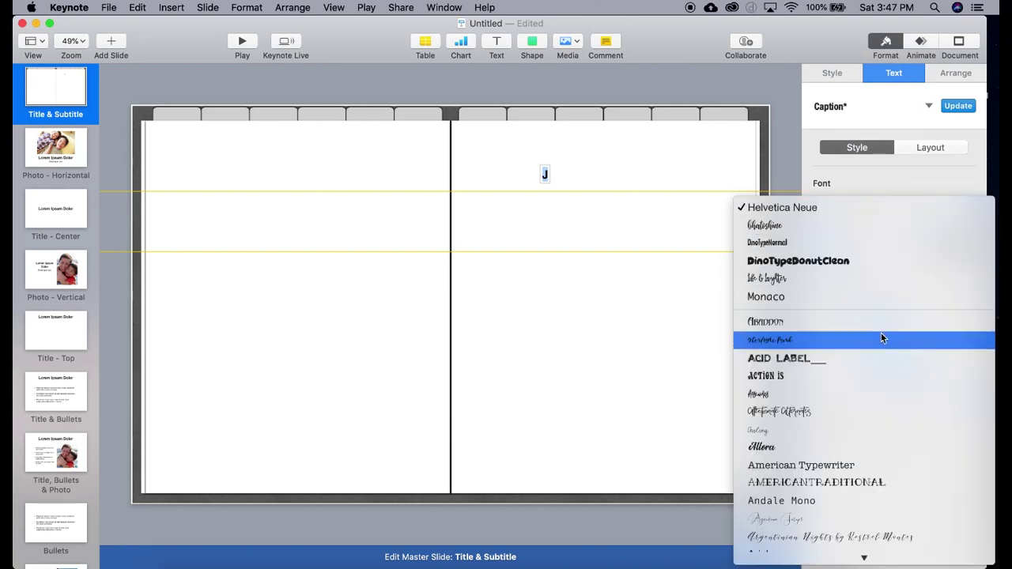
pyautogui.scroll(-3, 881, 333)
pyautogui.scroll(-3, 881, 338)
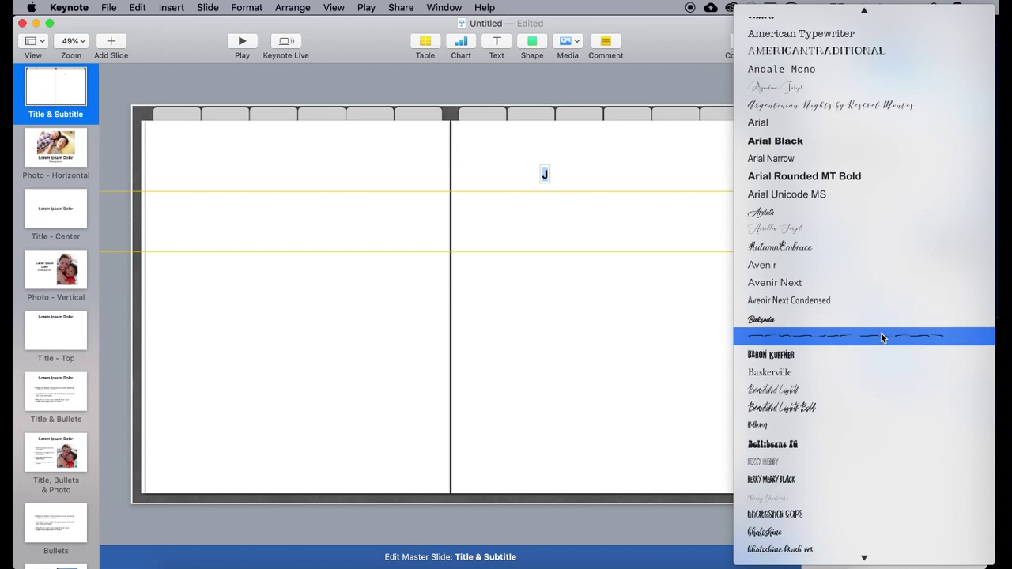
pyautogui.scroll(-2, 882, 338)
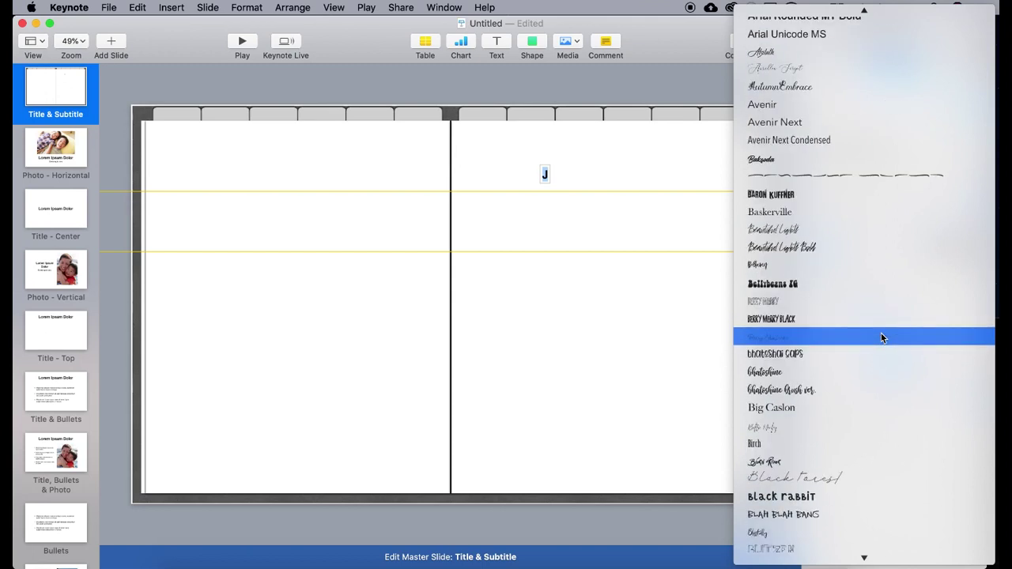
pyautogui.click(837, 353)
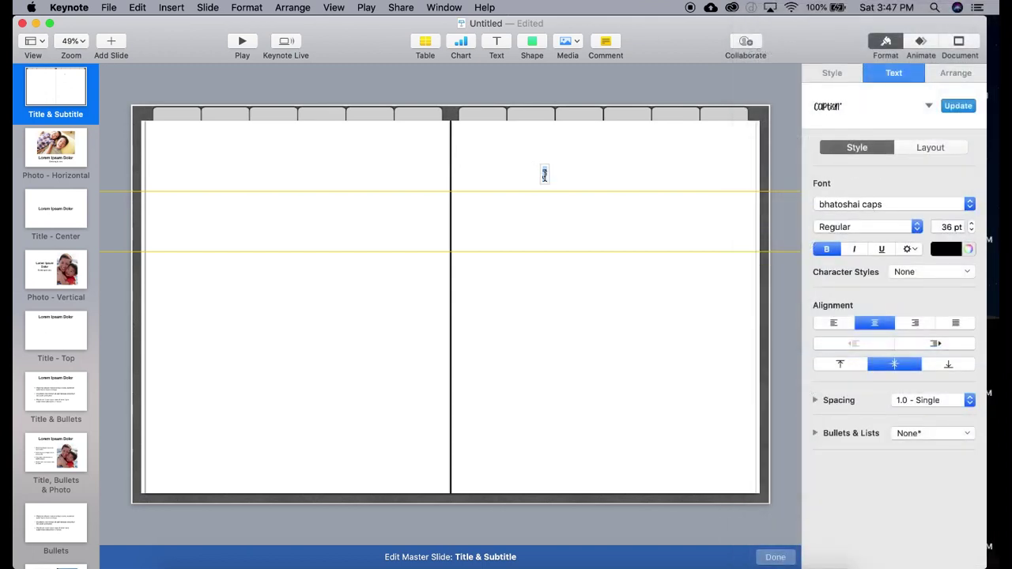
# Move the J label onto the left page's first tab, and place a copy reading F on the second tab
pyautogui.click(554, 178)
pyautogui.moveTo(544, 176); pyautogui.dragTo(177, 116)
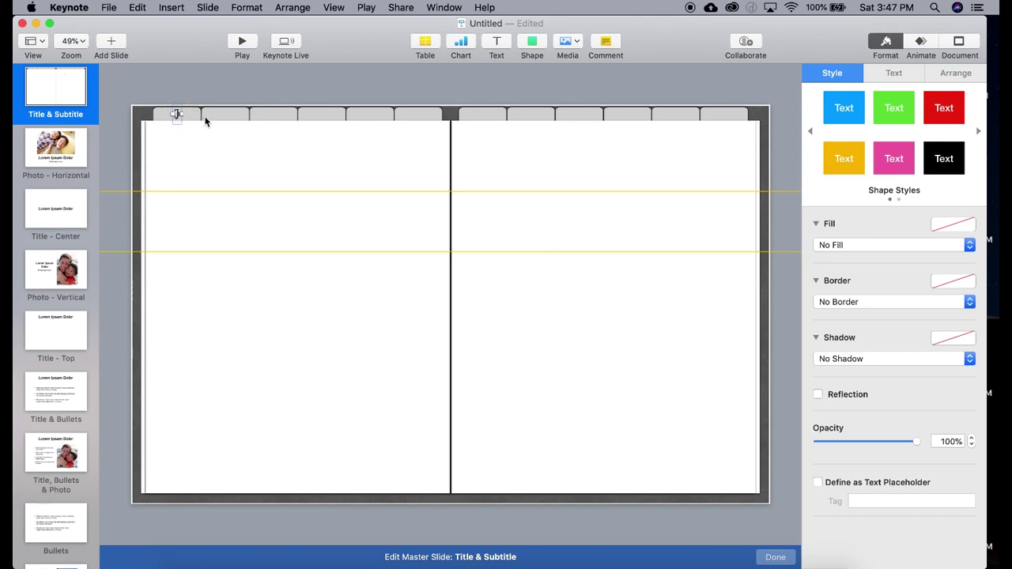
pyautogui.click(180, 117)
pyautogui.moveTo(181, 120); pyautogui.dragTo(228, 117)
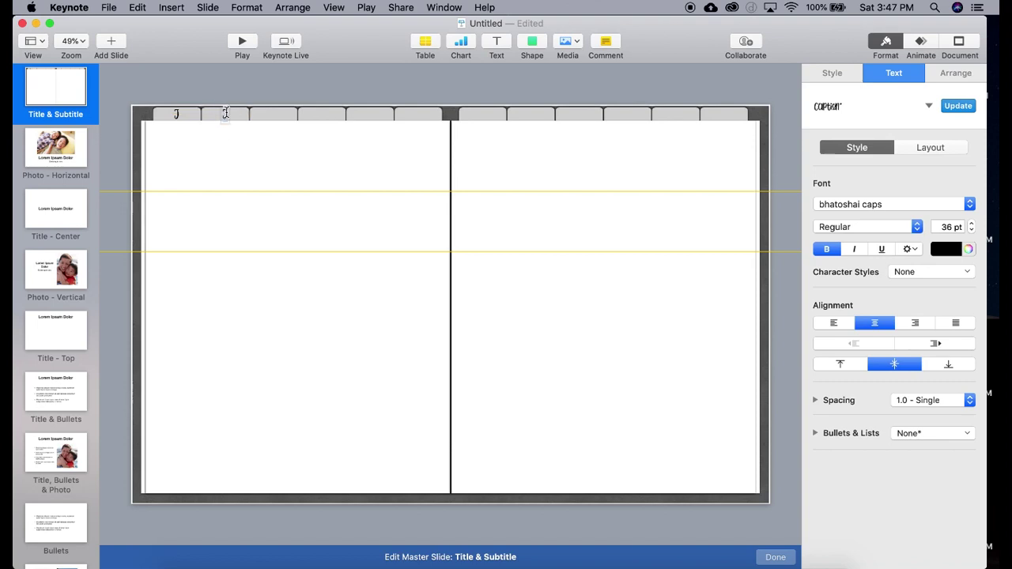
pyautogui.click(264, 140)
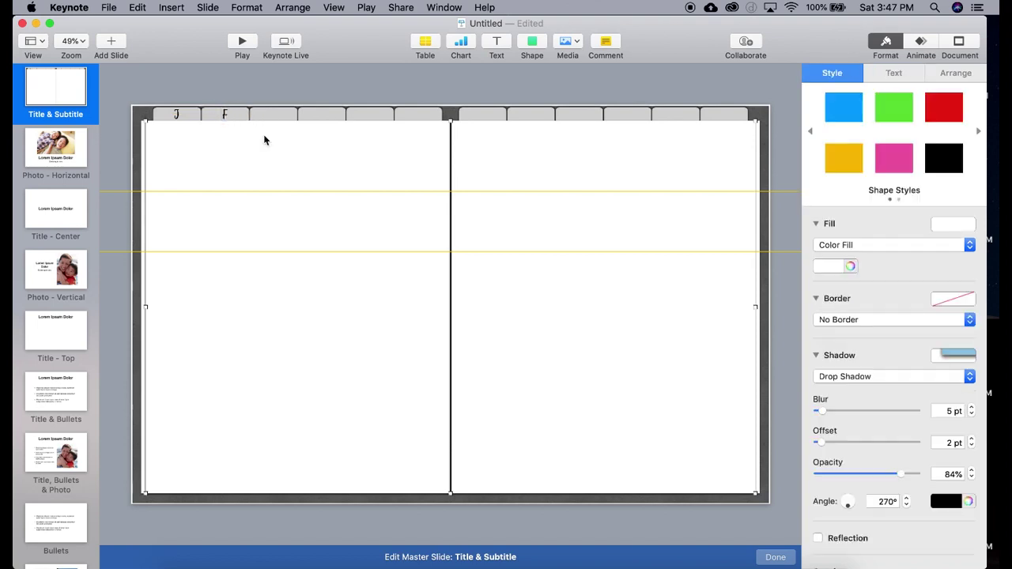
# Place a copy of the F label on the third tab and change its text to M
pyautogui.click(226, 116)
pyautogui.moveTo(226, 115); pyautogui.dragTo(273, 118)
pyautogui.doubleClick(274, 115)
pyautogui.write('MN')
pyautogui.press('BackSpace')
pyautogui.click(317, 131)
# Place another copy of the F label on the fourth tab and change its text to A
pyautogui.click(224, 120)
pyautogui.moveTo(228, 119); pyautogui.dragTo(319, 115)
pyautogui.write('A')
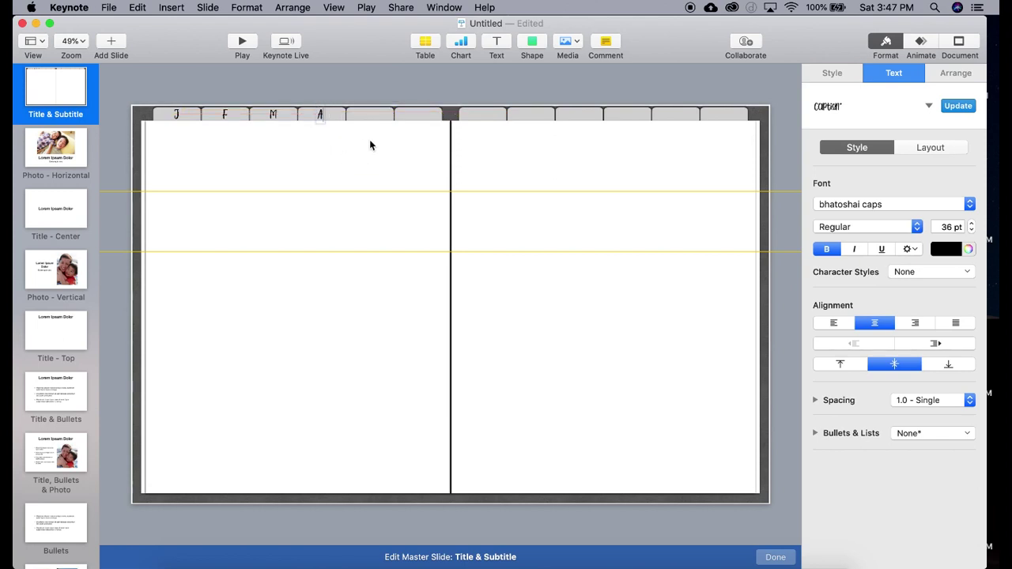
pyautogui.click(357, 145)
# Copy the M label and place the duplicate on the fifth tab
pyautogui.click(274, 117)
pyautogui.press('super+c')
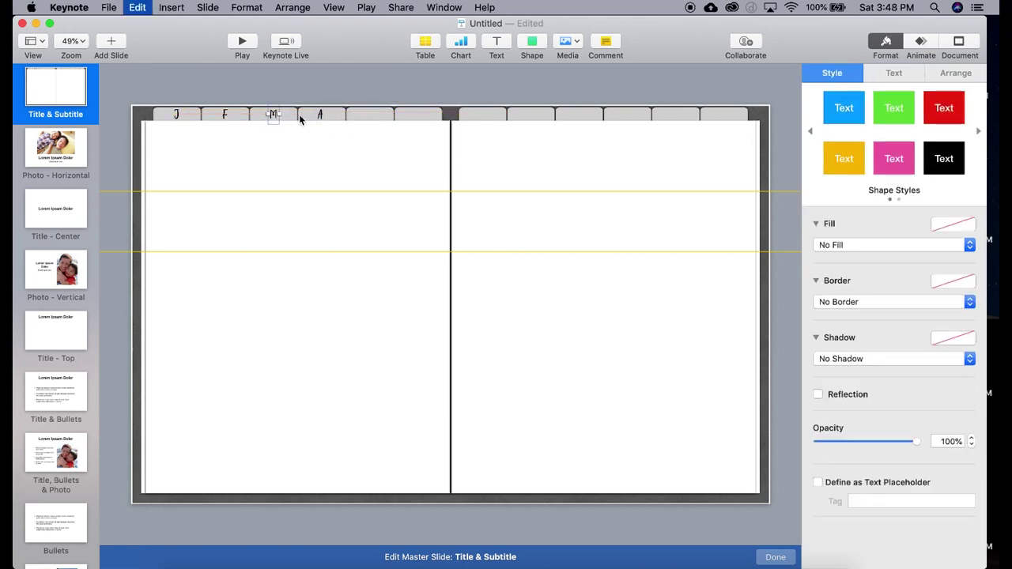
pyautogui.press('super+v')
pyautogui.moveTo(274, 119); pyautogui.dragTo(368, 114)
# Place copies of the J label on the left page's last tab and the right page's first tab
pyautogui.click(235, 135)
pyautogui.press('super+c')
pyautogui.press('super+v')
pyautogui.moveTo(176, 114); pyautogui.dragTo(484, 121)
pyautogui.moveTo(483, 119); pyautogui.dragTo(483, 118)
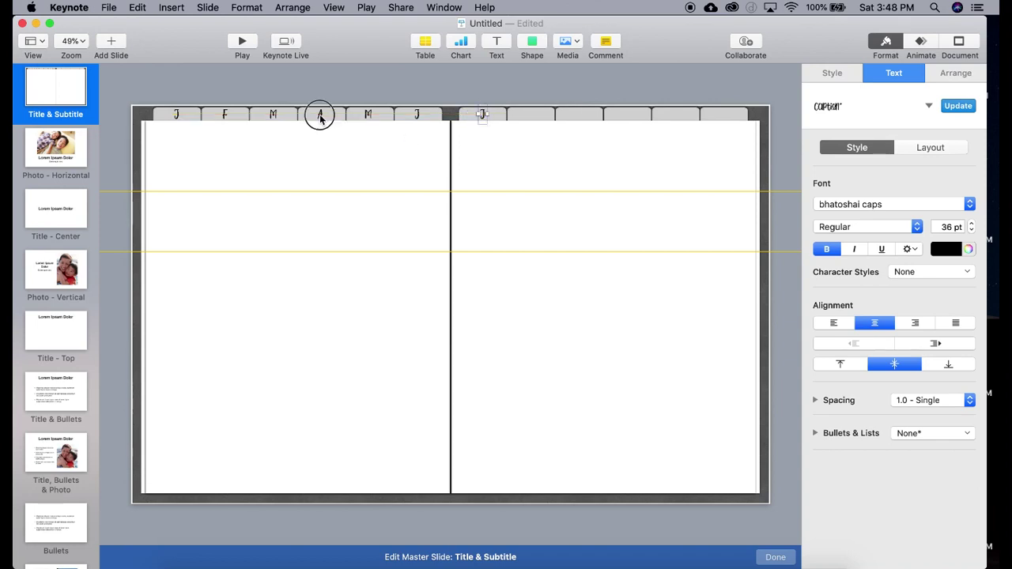
# Place a copy of the A label on the right page's second tab
pyautogui.click(320, 117)
pyautogui.moveTo(321, 124); pyautogui.dragTo(529, 117)
pyautogui.press('super+d')
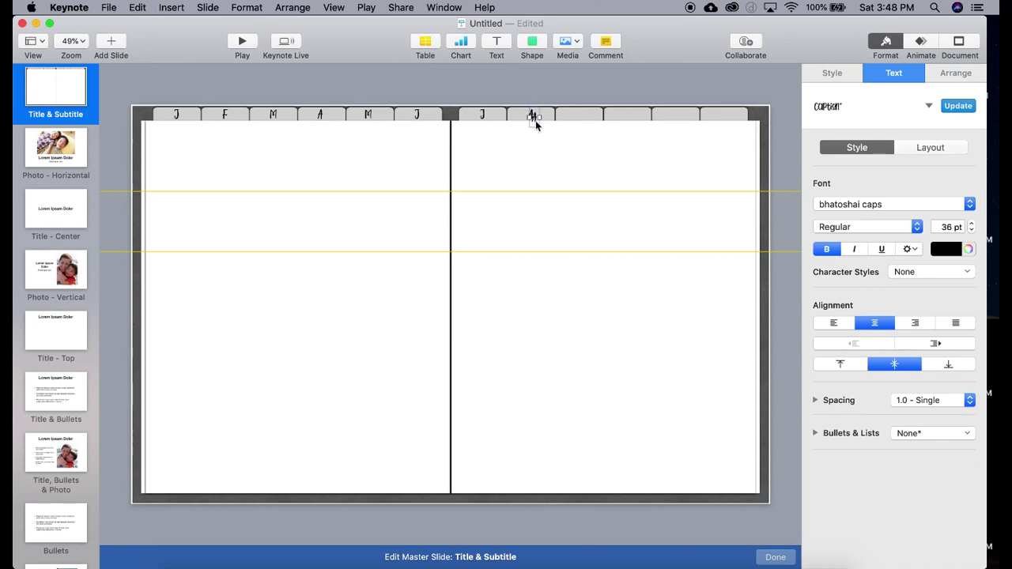
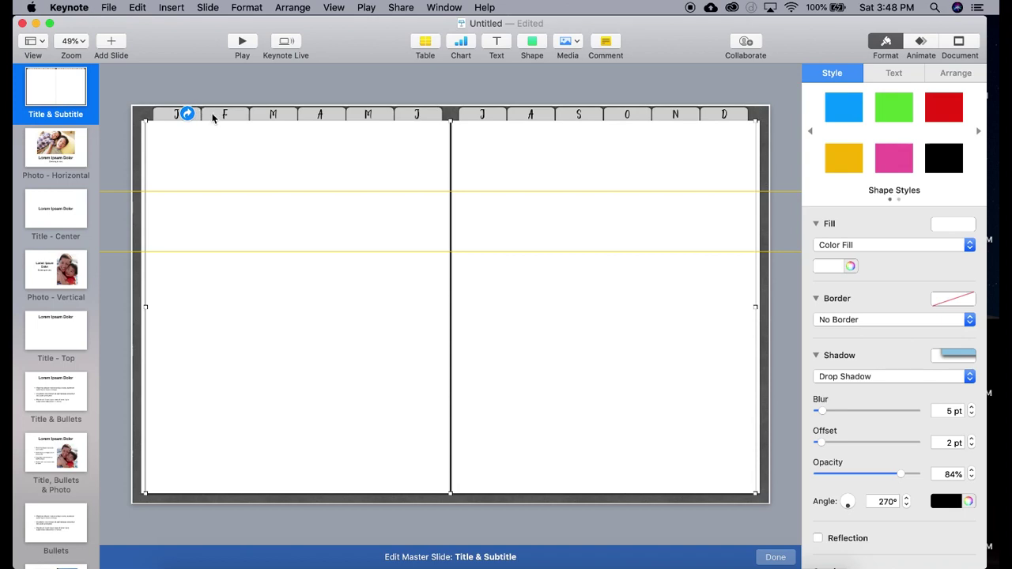
# Add a link on the F tab that goes to a specific numbered slide
pyautogui.rightClick(212, 117)
pyautogui.moveTo(299, 261)
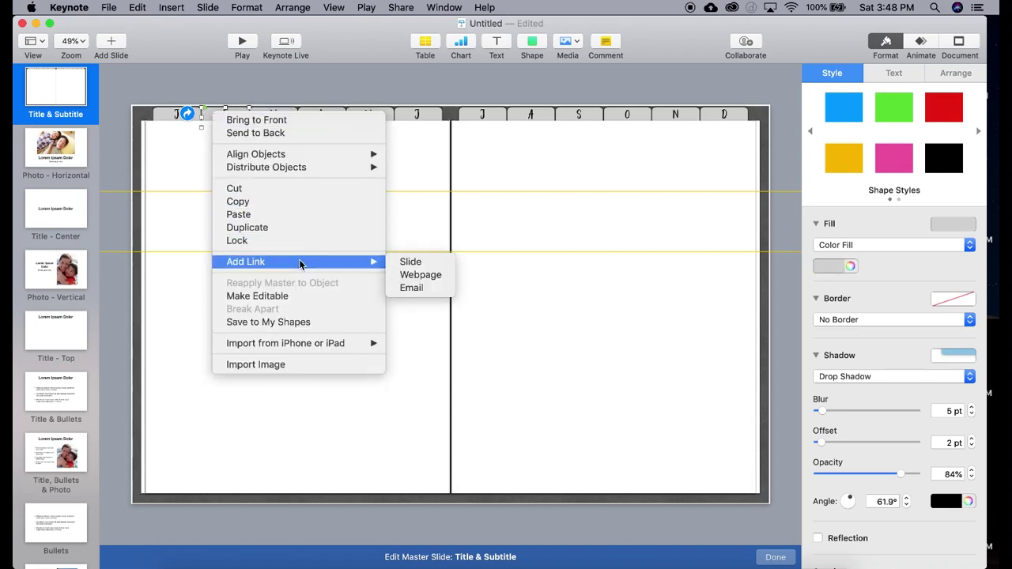
pyautogui.click(403, 261)
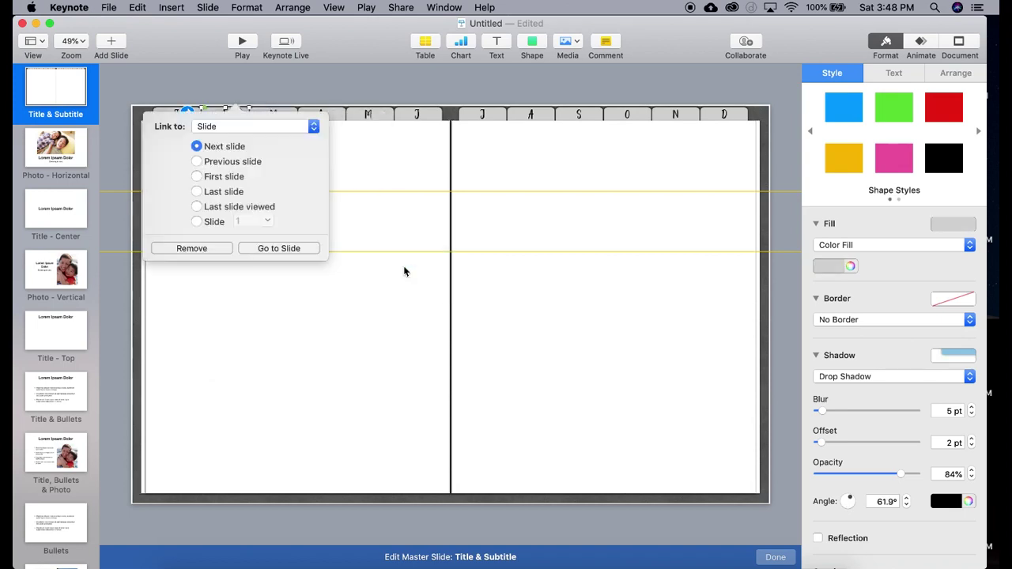
pyautogui.click(197, 222)
pyautogui.click(383, 203)
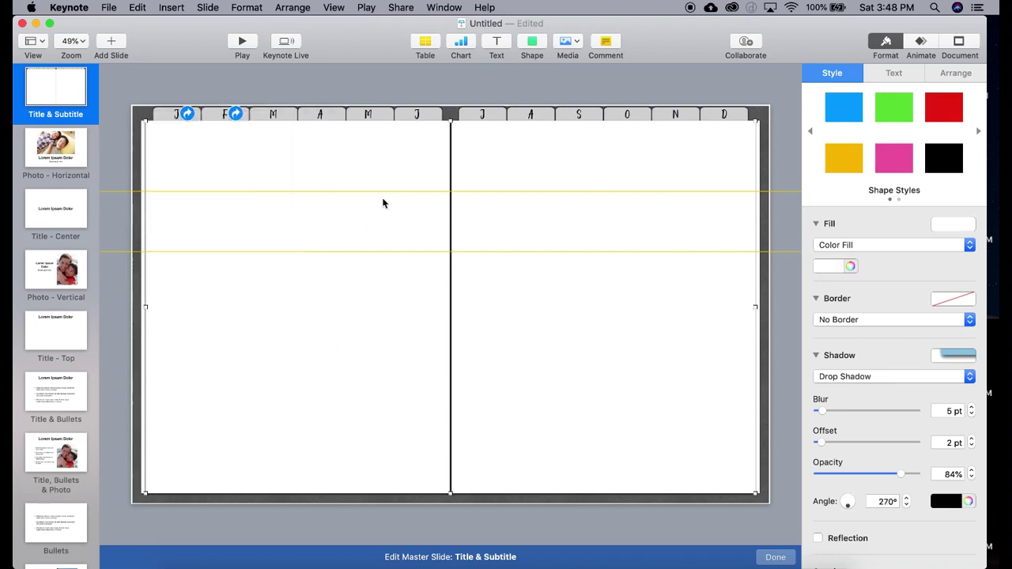
# Add a link on the left page's first M tab that goes to a specific numbered slide
pyautogui.rightClick(286, 113)
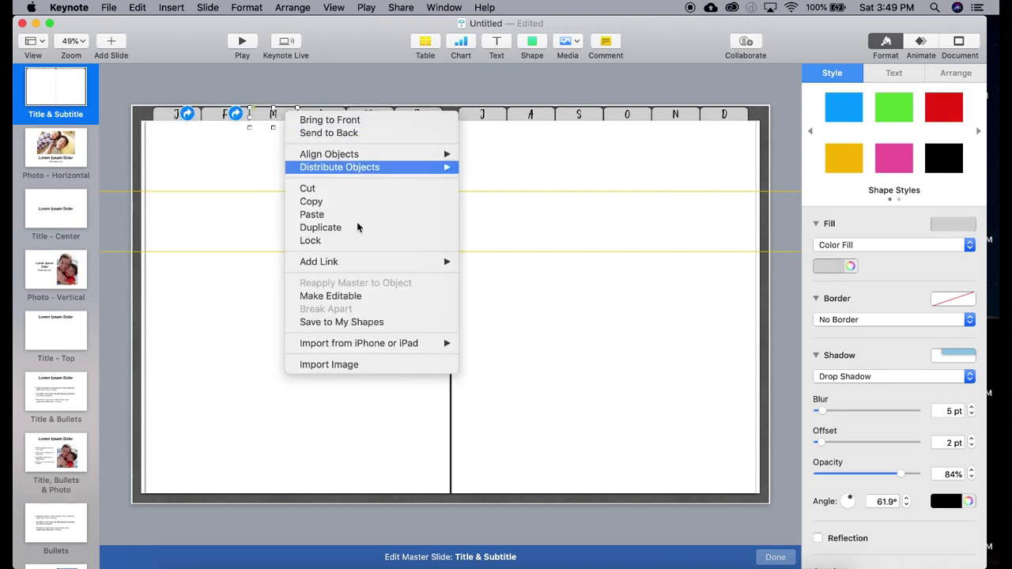
pyautogui.moveTo(359, 266)
pyautogui.click(487, 262)
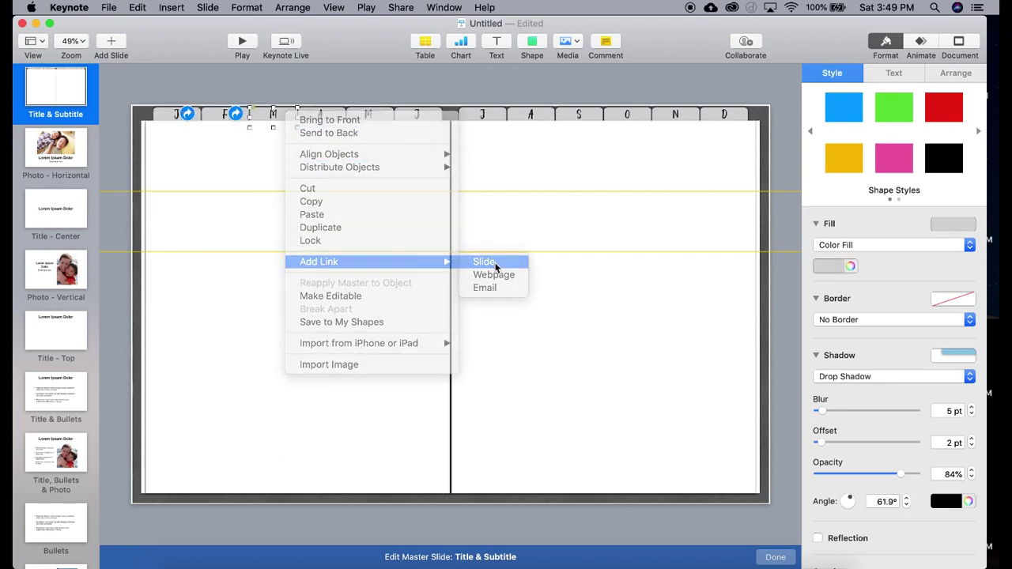
pyautogui.click(245, 222)
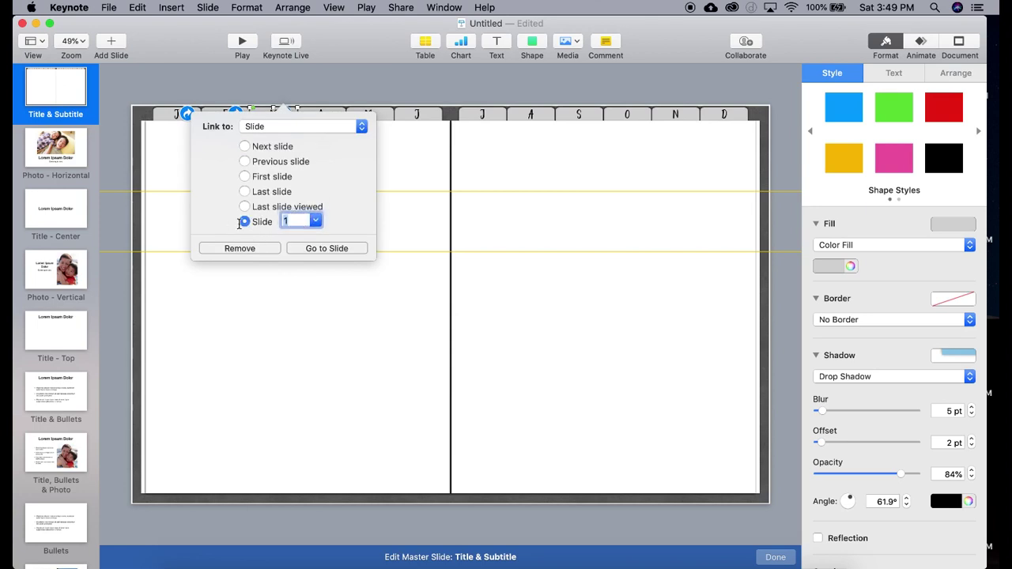
pyautogui.click(395, 196)
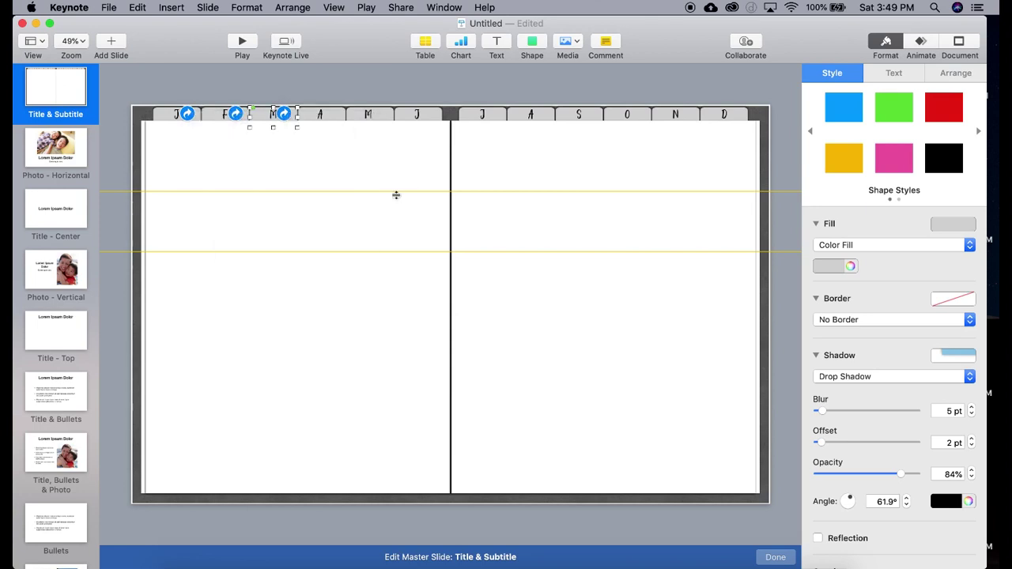
# Add a link on the left page's A tab that goes to slide 4
pyautogui.rightClick(342, 117)
pyautogui.moveTo(406, 259)
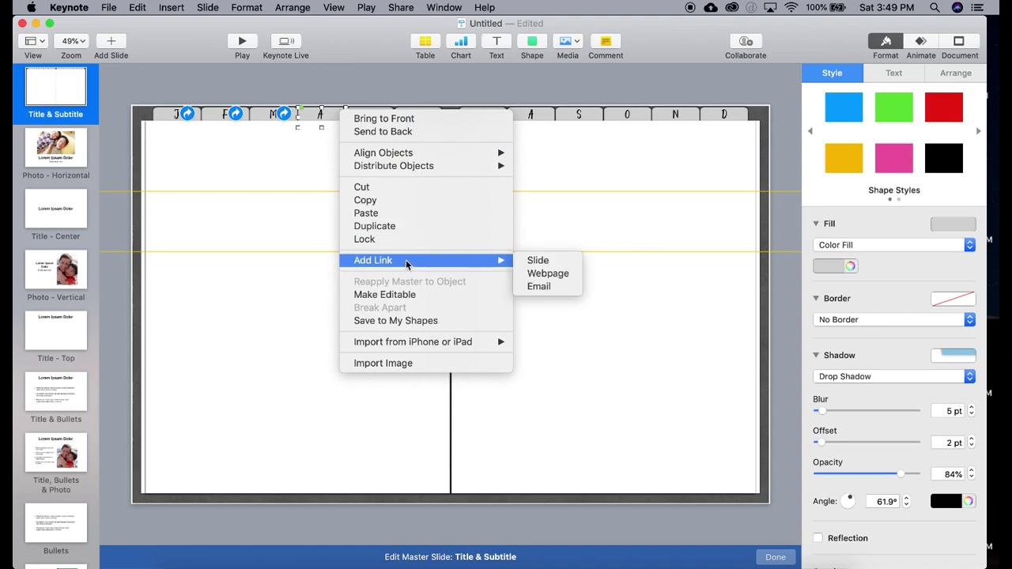
pyautogui.click(544, 262)
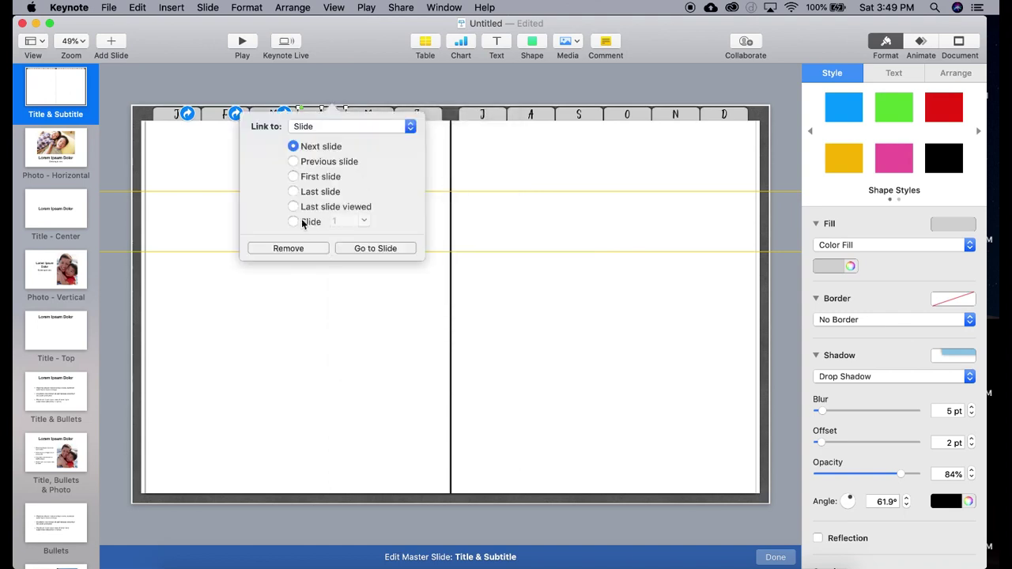
pyautogui.click(293, 223)
pyautogui.write('4')
pyautogui.click(424, 133)
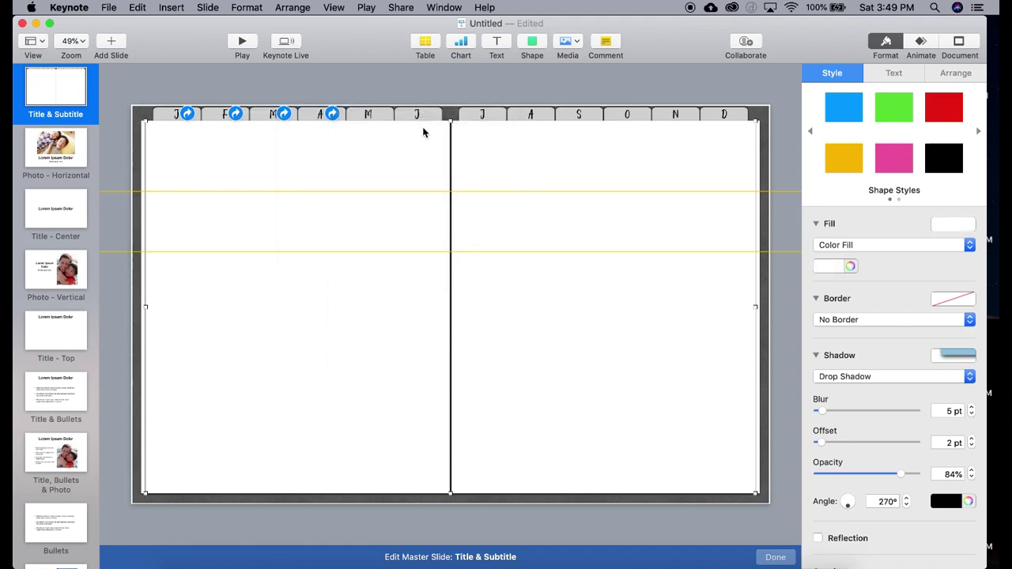
# Add a link on the left page's second M tab that goes to slide 5
pyautogui.rightClick(386, 118)
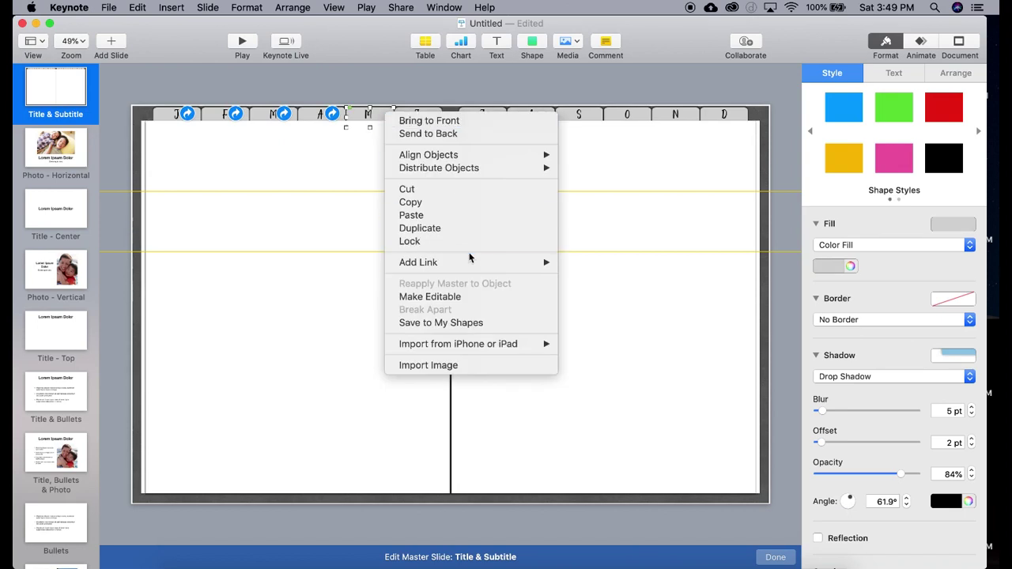
pyautogui.moveTo(472, 262)
pyautogui.click(598, 263)
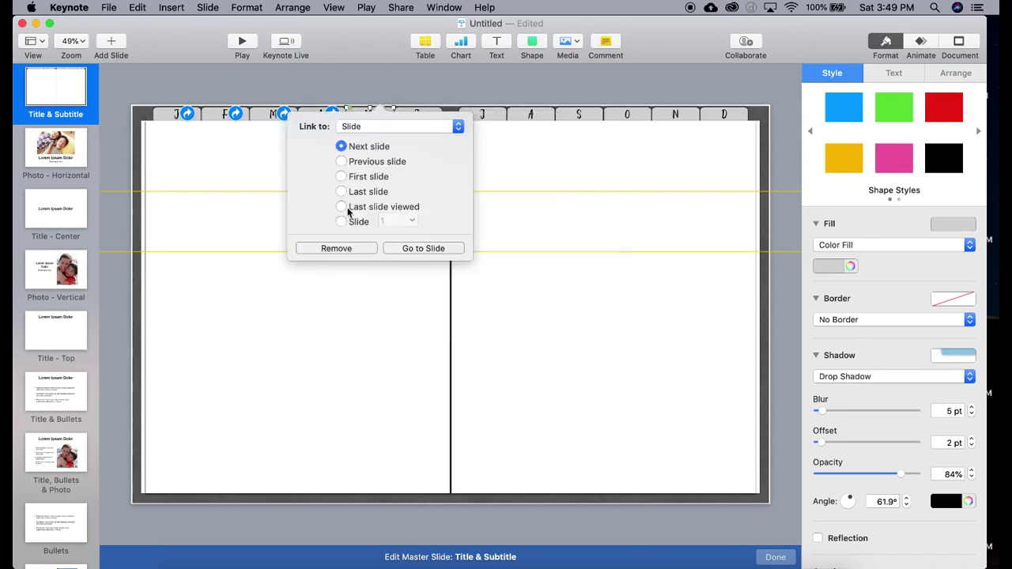
pyautogui.click(340, 224)
pyautogui.write('5')
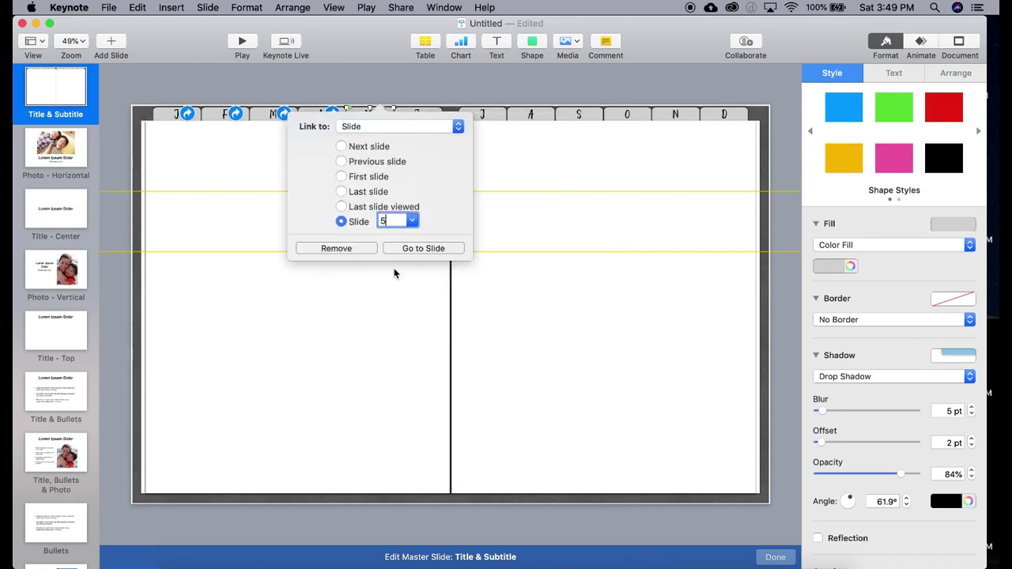
pyautogui.click(572, 207)
# Add a link on the left page's last J tab that goes to a specific numbered slide
pyautogui.rightClick(434, 117)
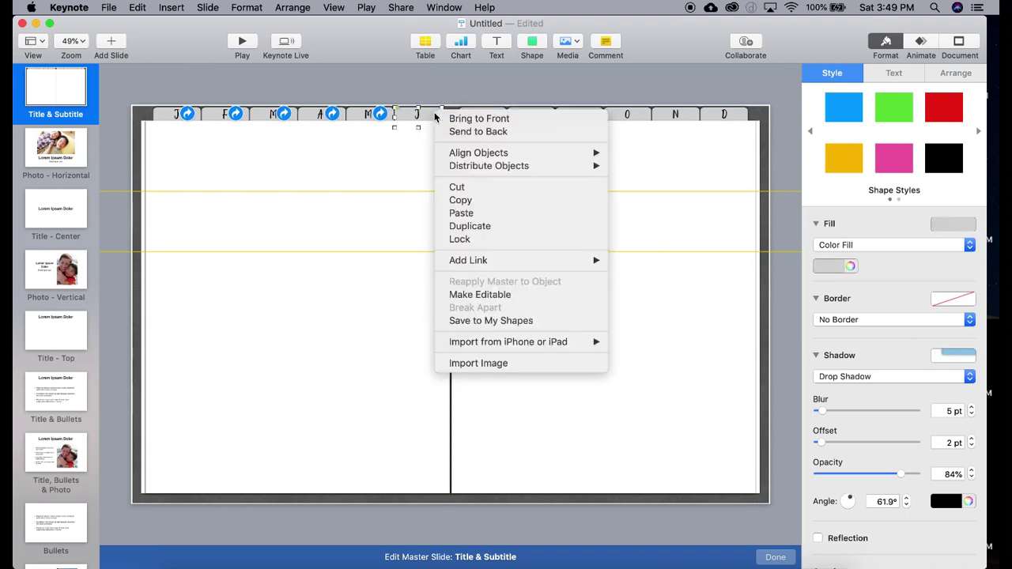
pyautogui.moveTo(507, 265)
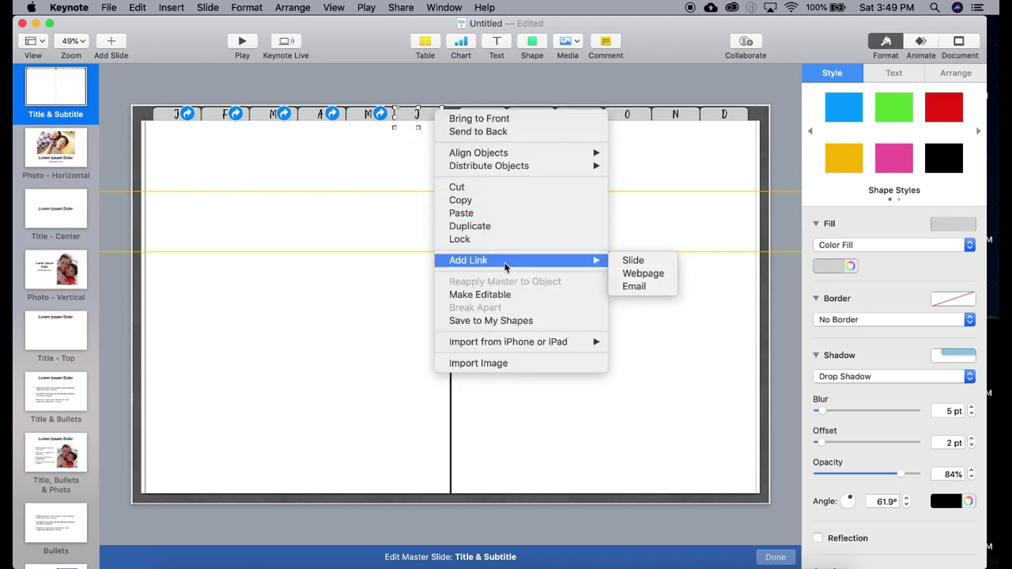
pyautogui.click(633, 261)
pyautogui.click(390, 221)
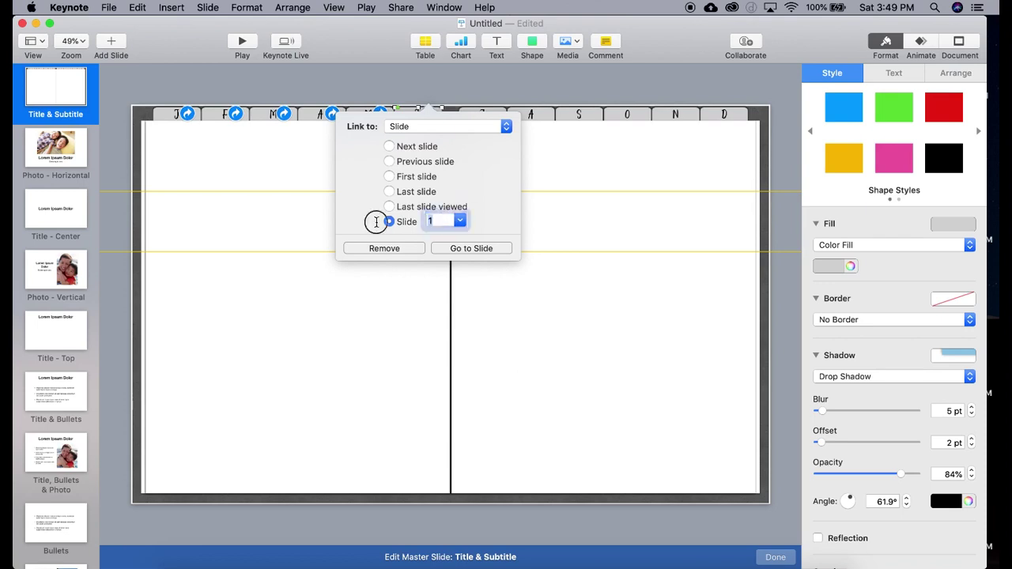
pyautogui.click(552, 163)
# Add a link on the right page's J tab that goes to a specific numbered slide
pyautogui.click(501, 116)
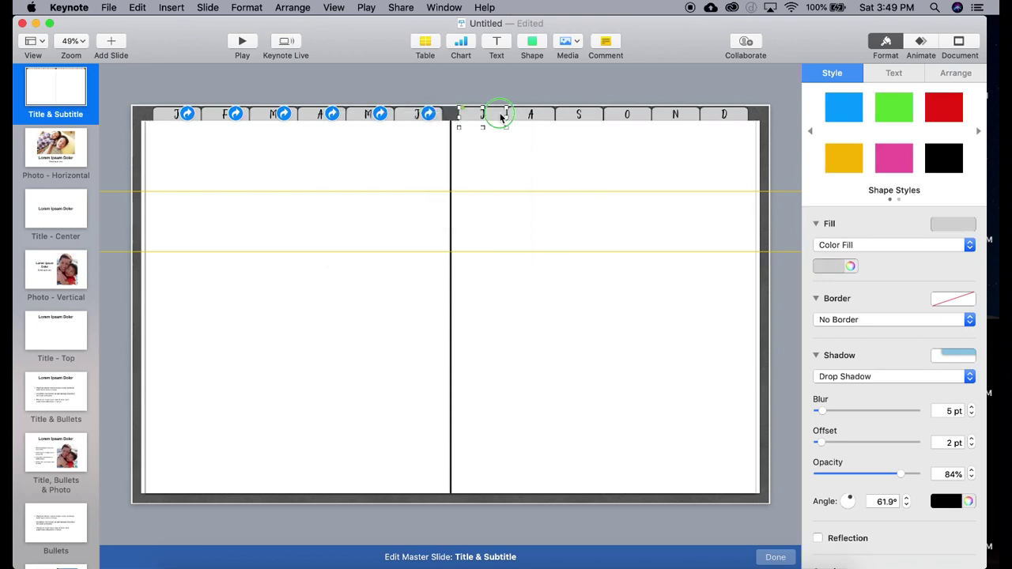
pyautogui.rightClick(501, 114)
pyautogui.moveTo(579, 261)
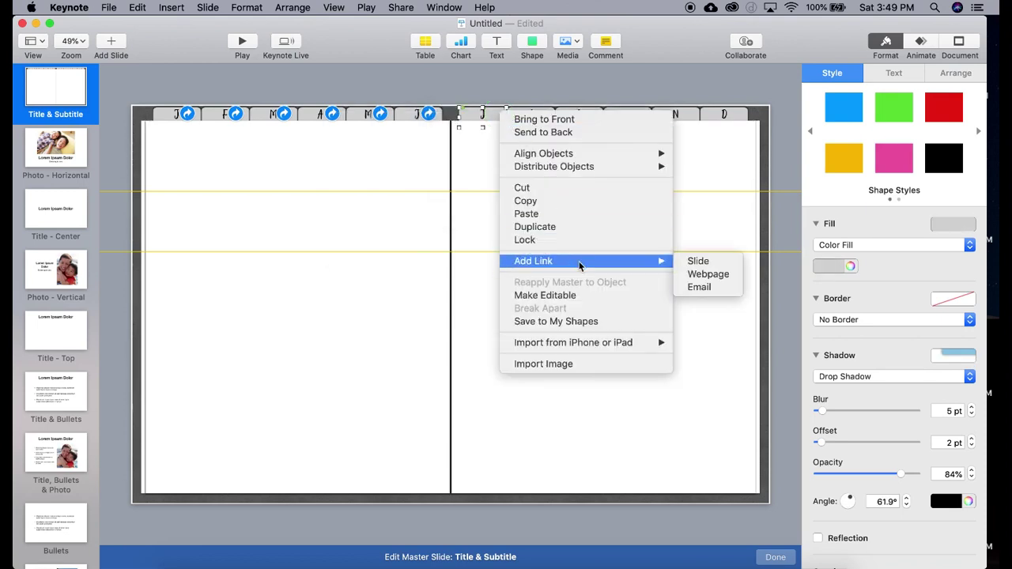
pyautogui.click(693, 261)
pyautogui.click(453, 222)
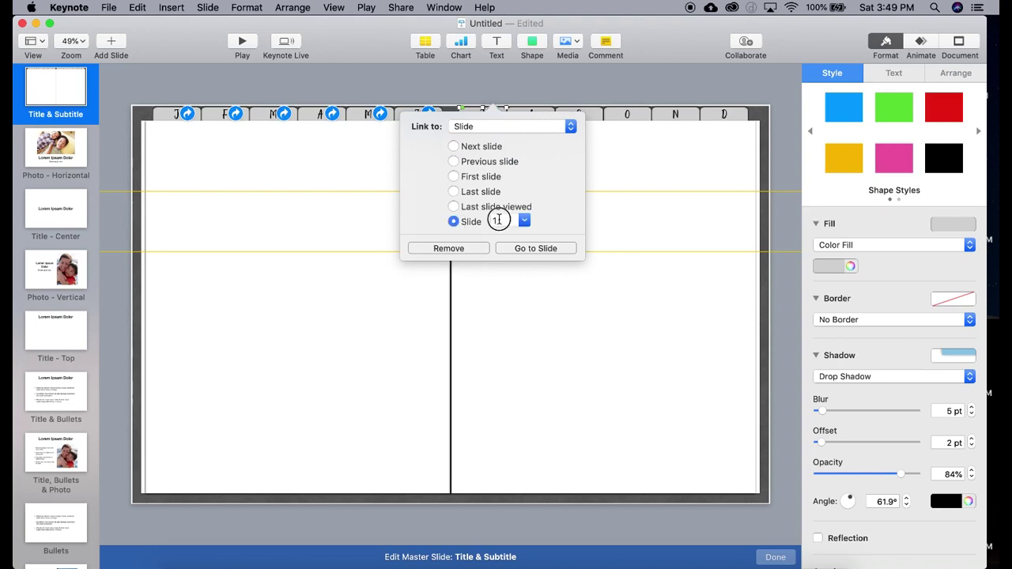
pyautogui.click(654, 151)
# Add a link on the right page's A tab that goes to slide 8
pyautogui.click(547, 116)
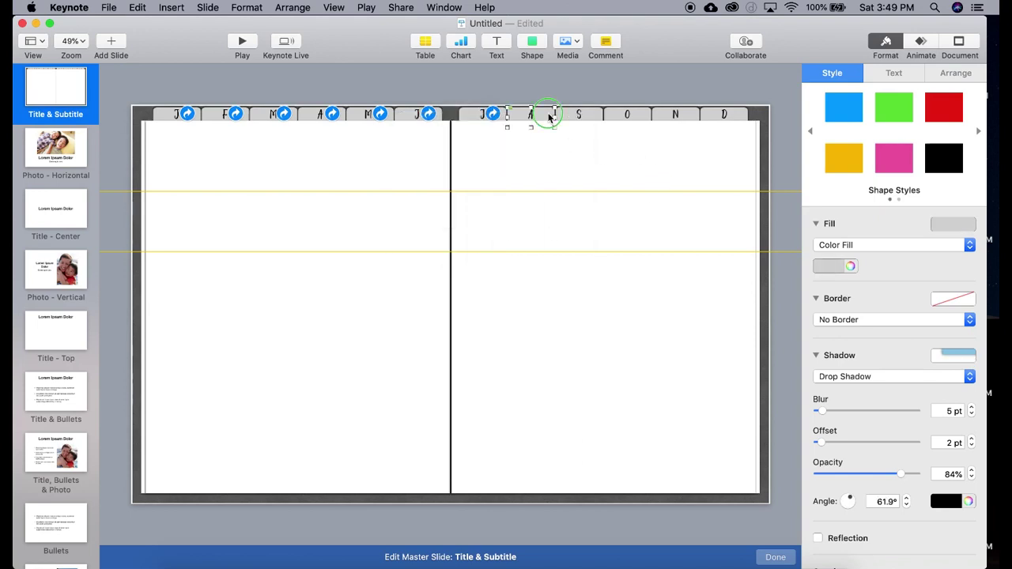
pyautogui.rightClick(548, 113)
pyautogui.moveTo(586, 260)
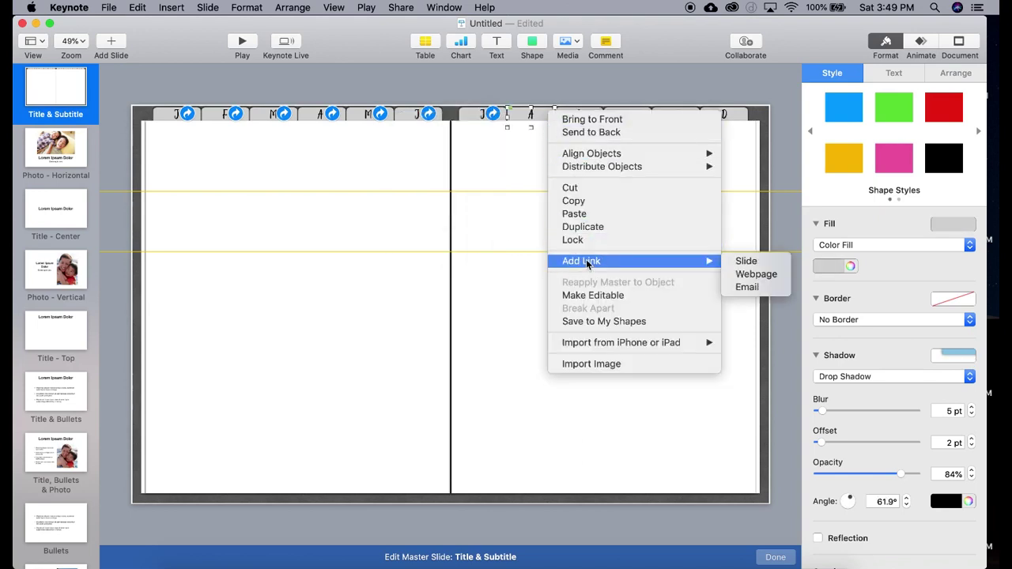
pyautogui.click(745, 260)
pyautogui.click(502, 221)
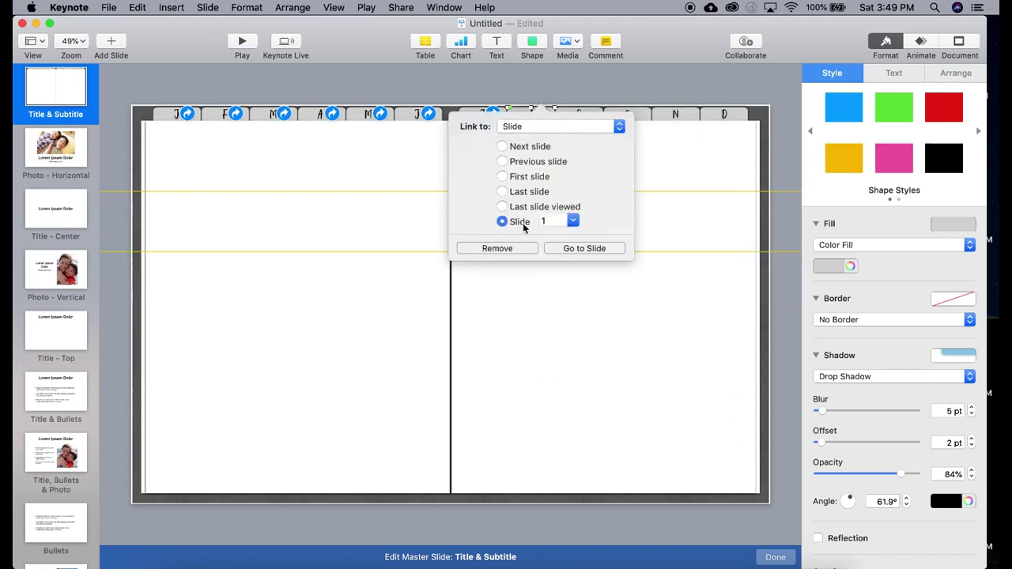
pyautogui.write('8')
pyautogui.click(677, 169)
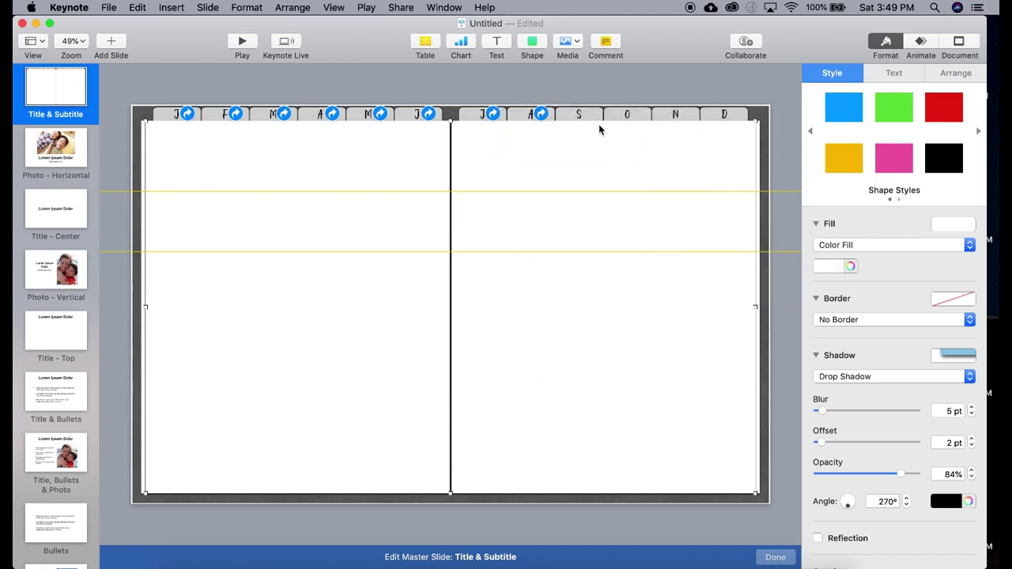
# Add a link on the S tab that goes to slide 9
pyautogui.rightClick(597, 117)
pyautogui.moveTo(735, 262)
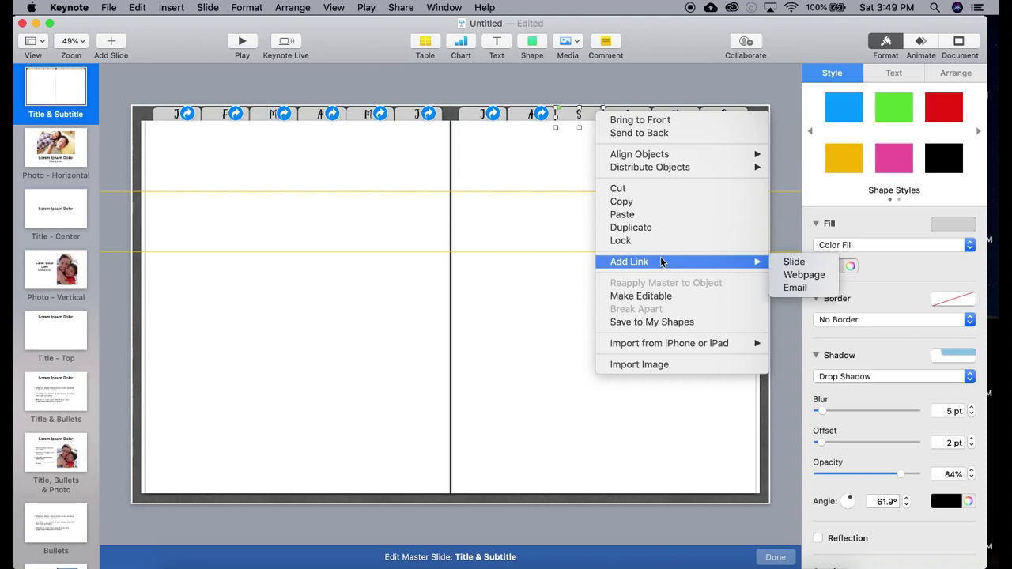
pyautogui.click(776, 269)
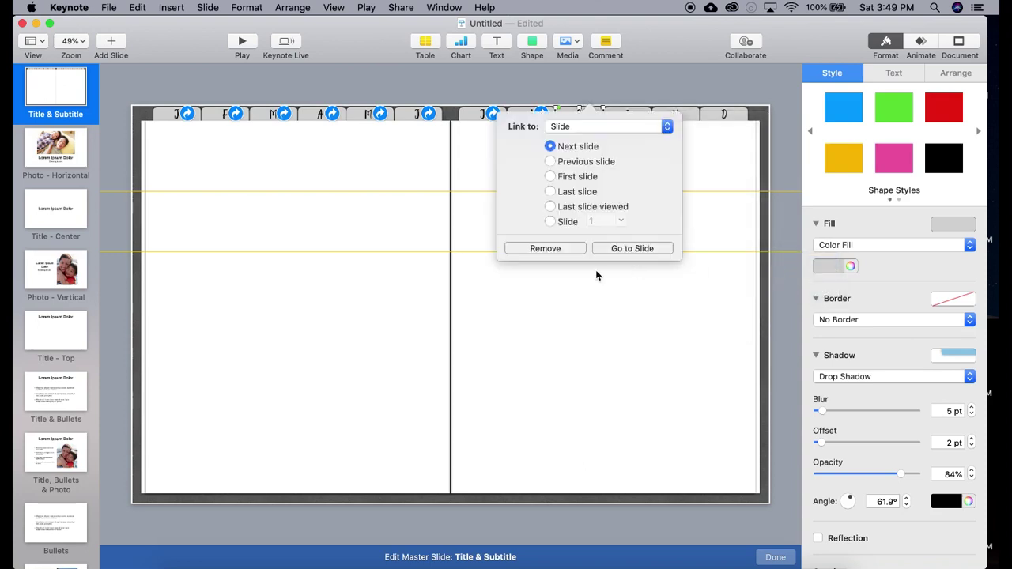
pyautogui.click(551, 221)
pyautogui.write('9')
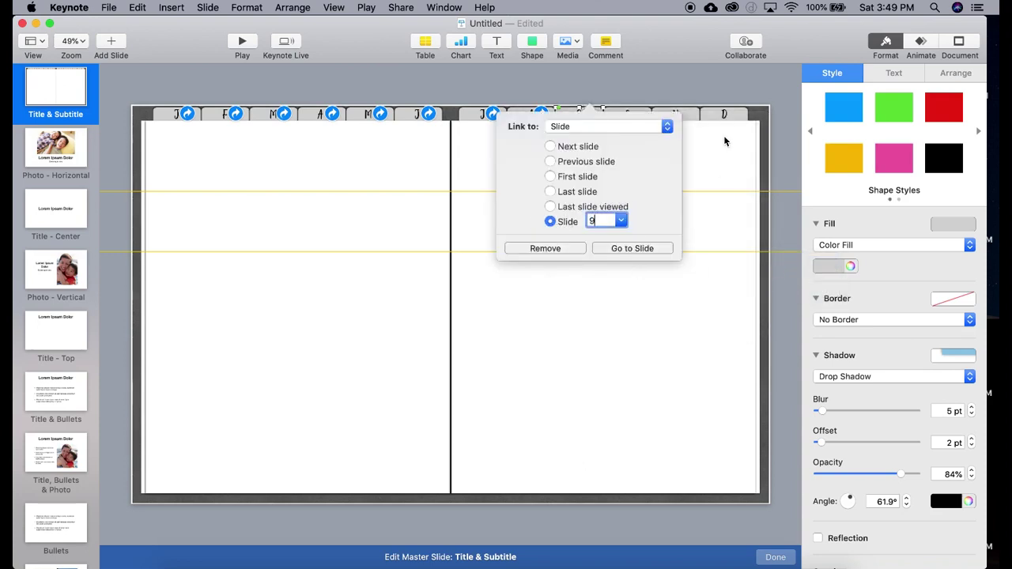
pyautogui.click(645, 126)
# Add a link on the O tab that goes to a specific numbered slide
pyautogui.rightClick(645, 115)
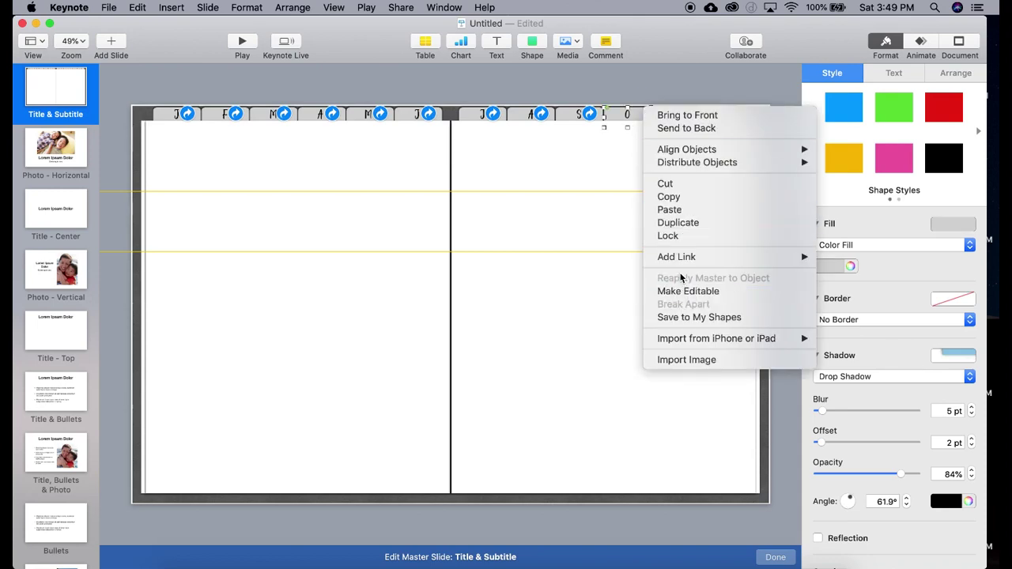
pyautogui.moveTo(679, 256)
pyautogui.click(841, 257)
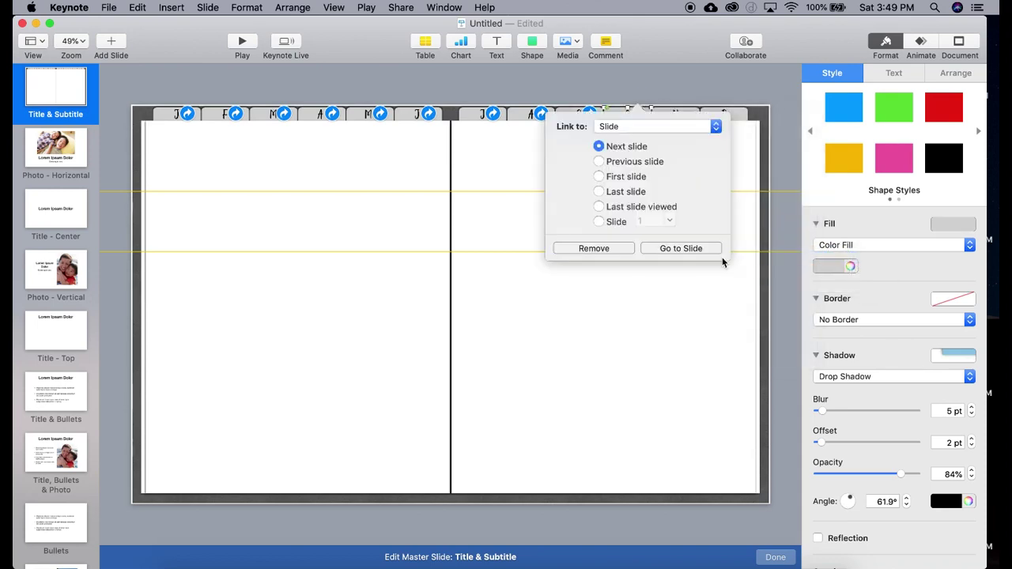
pyautogui.click(609, 223)
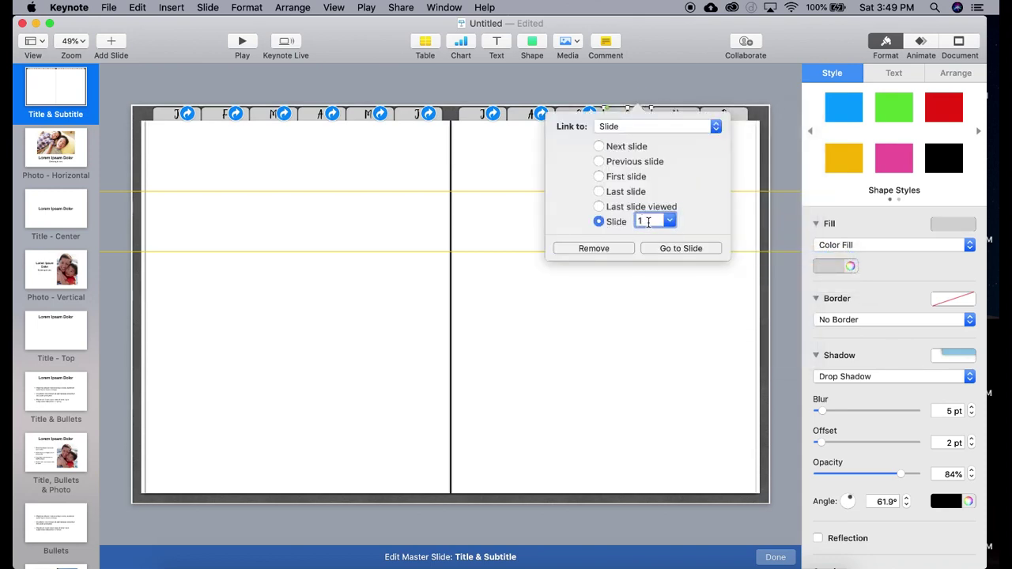
pyautogui.click(738, 212)
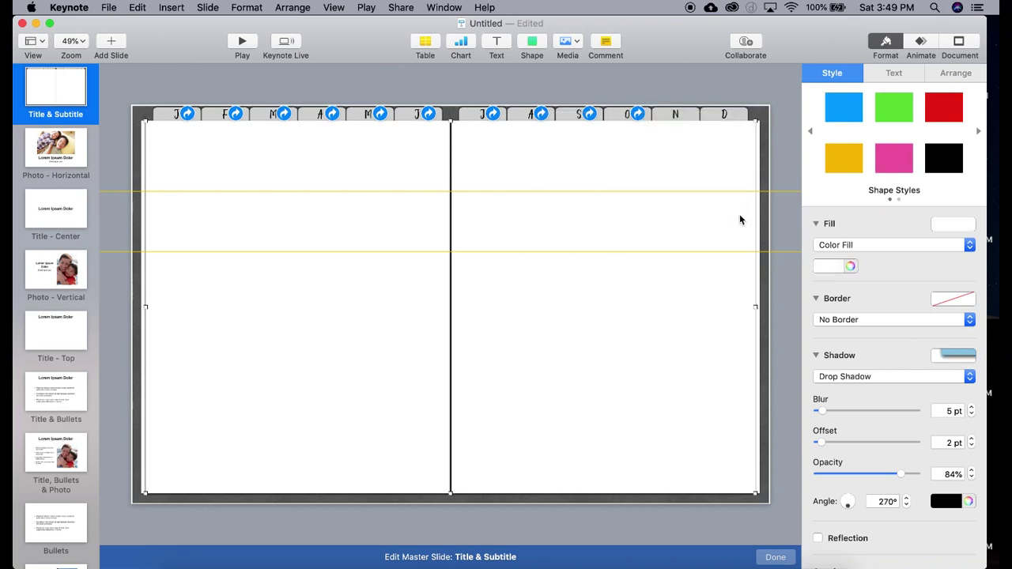
# Add a link on the N tab that goes to a specific numbered slide
pyautogui.rightClick(693, 117)
pyautogui.moveTo(739, 260)
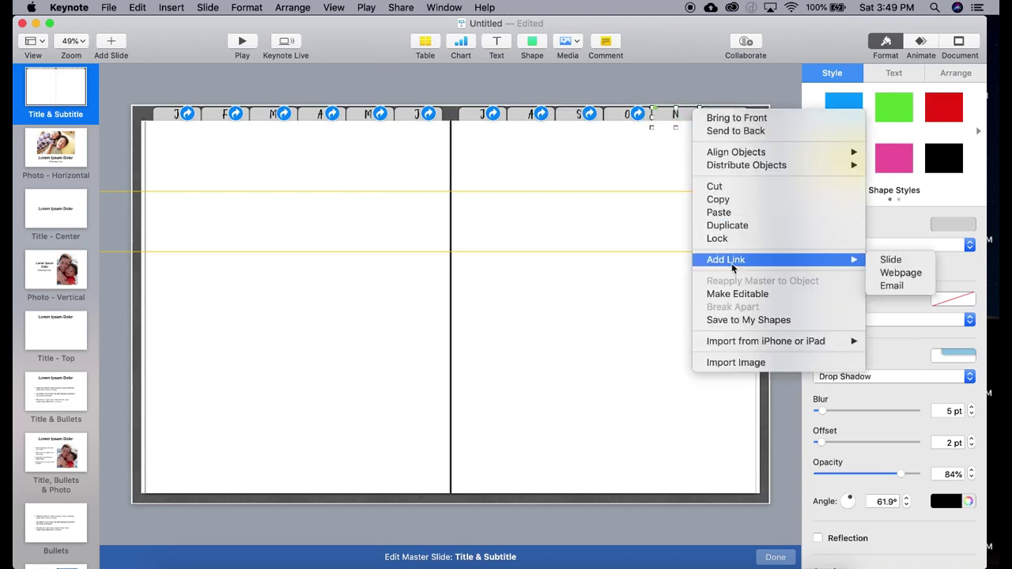
pyautogui.click(892, 260)
pyautogui.click(647, 221)
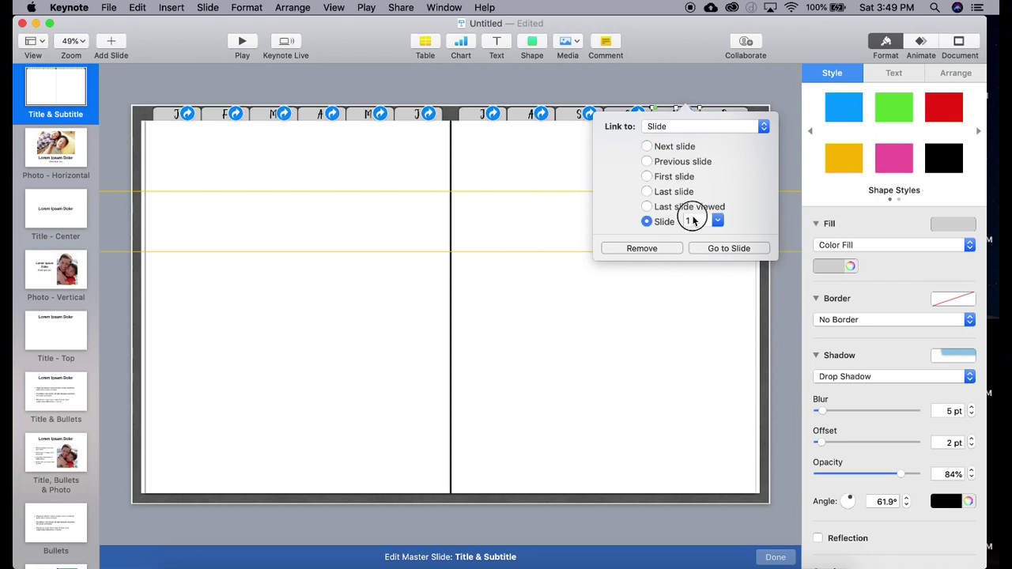
pyautogui.click(747, 126)
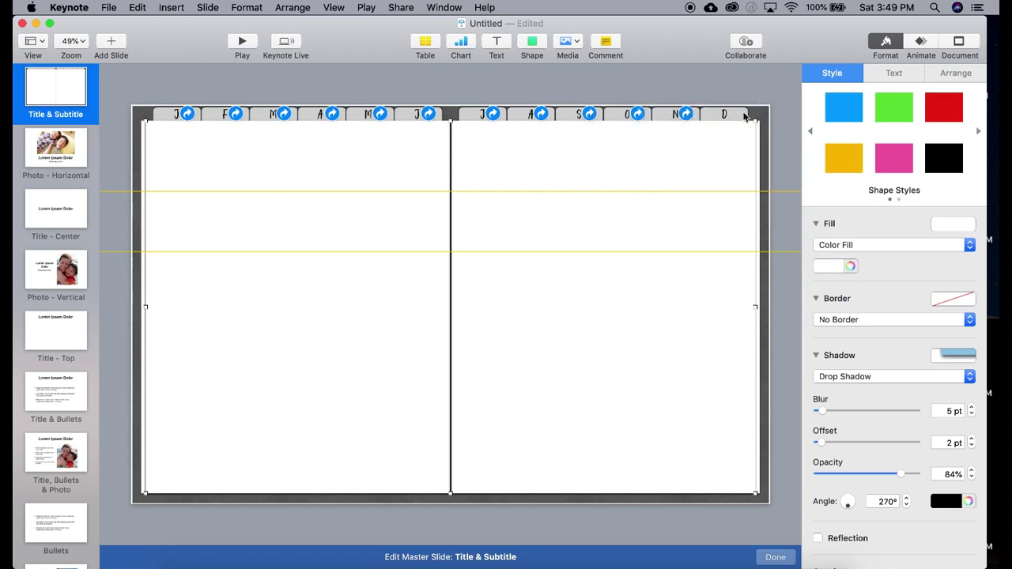
# Add a link on the D tab that goes to slide 12
pyautogui.rightClick(744, 117)
pyautogui.moveTo(847, 258)
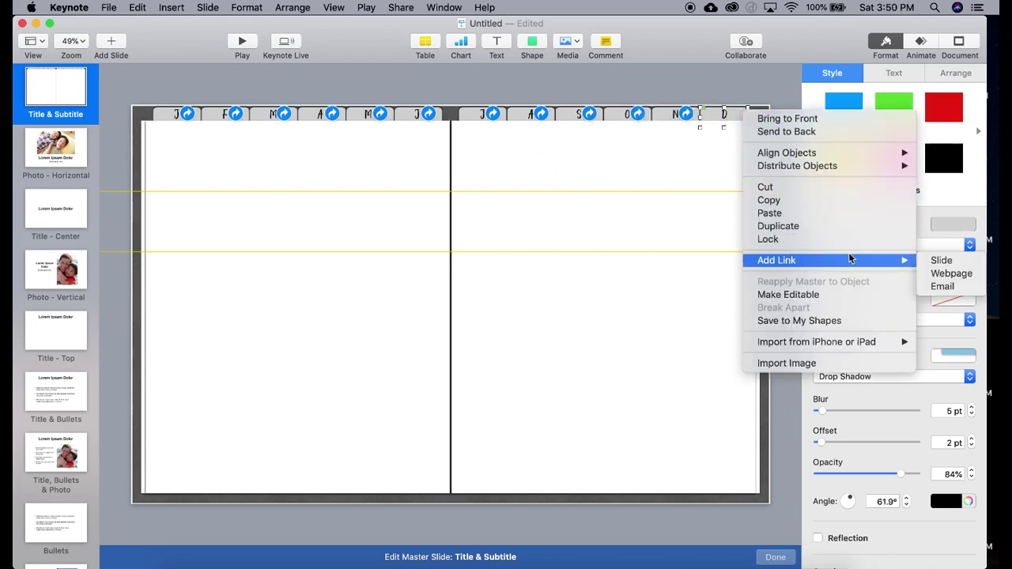
pyautogui.click(938, 261)
pyautogui.click(736, 224)
pyautogui.write('12')
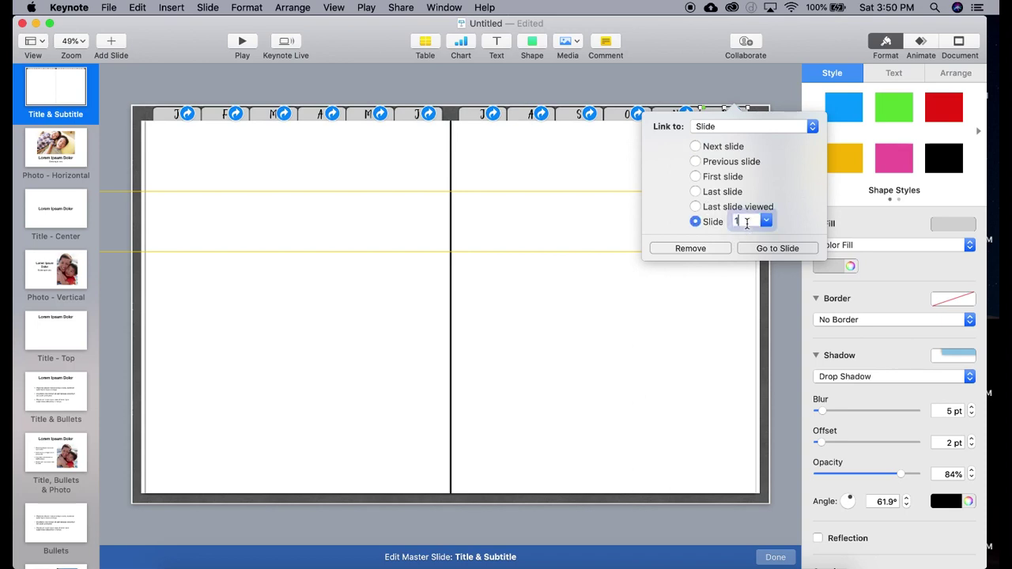
pyautogui.click(566, 171)
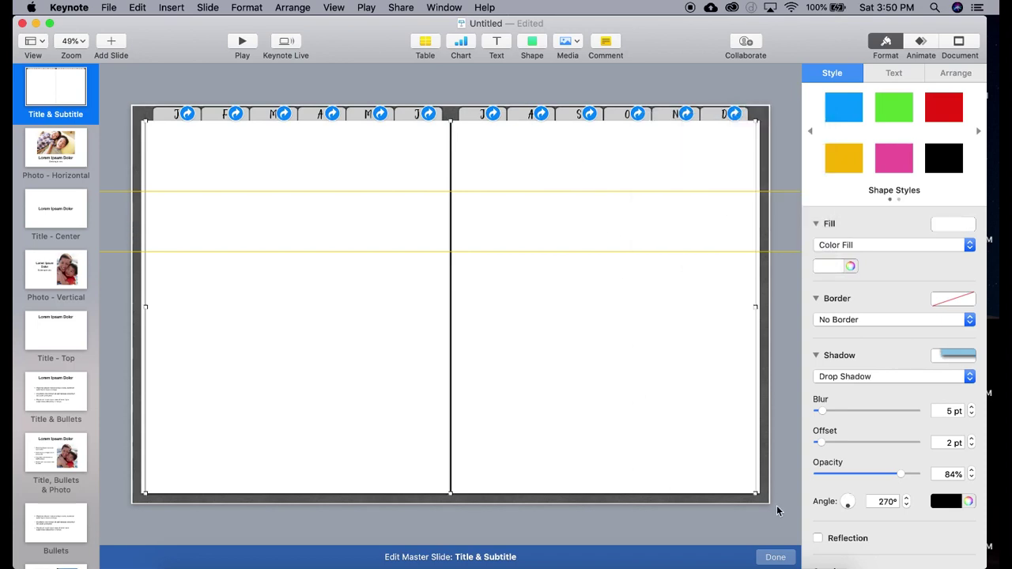
# Finish editing the Title & Subtitle master slide and open the second slide of the planner
pyautogui.click(774, 558)
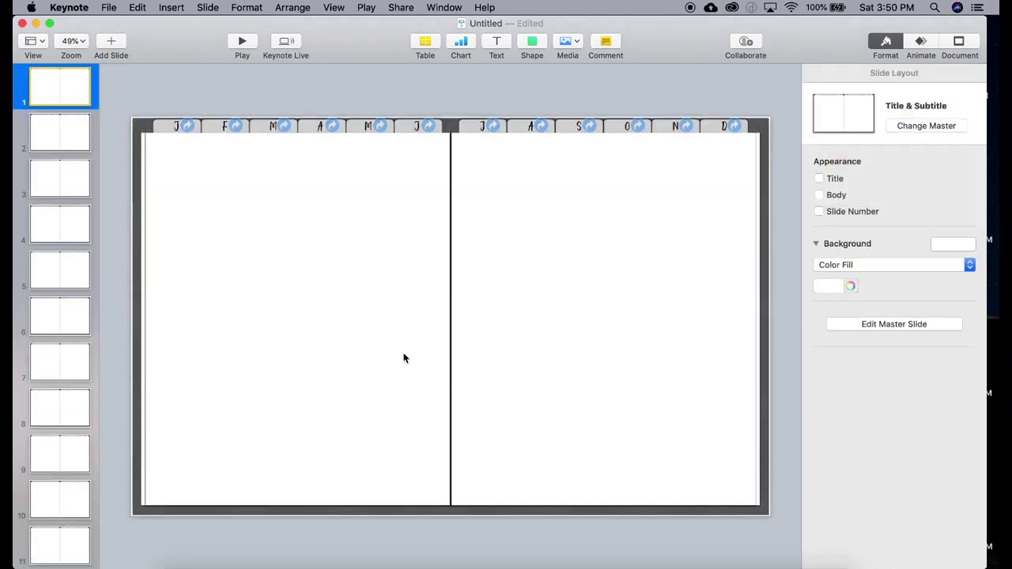
pyautogui.click(77, 140)
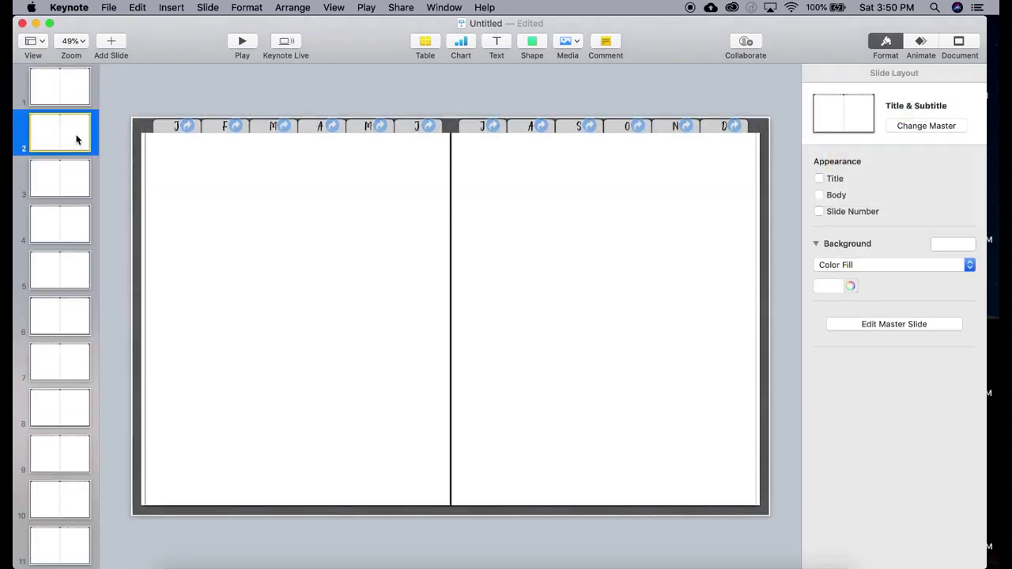
# Look through slides 3 to 6 to check the tabs on each page, and return to the first slide
pyautogui.click(72, 183)
pyautogui.click(71, 227)
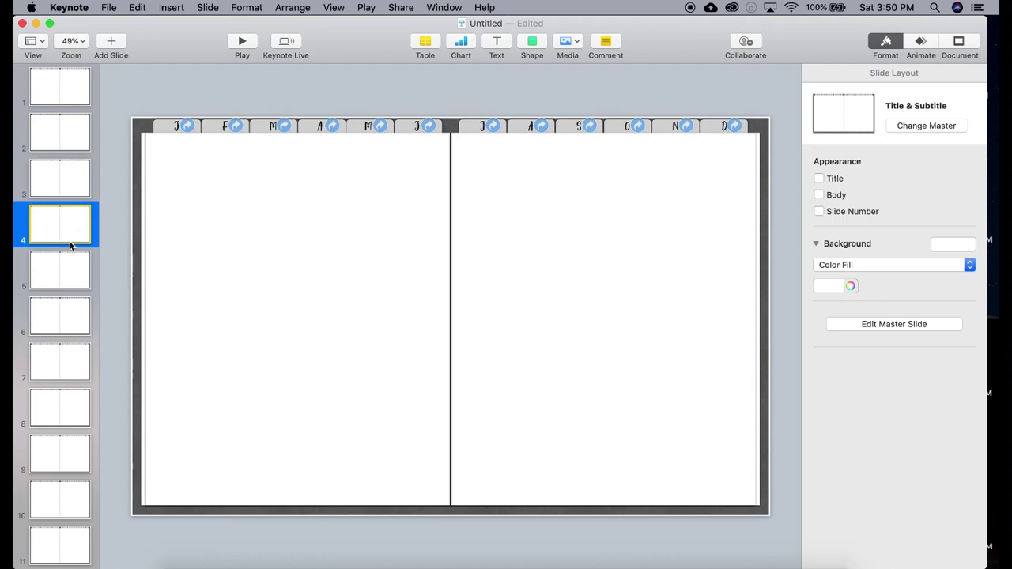
pyautogui.click(67, 271)
pyautogui.click(65, 320)
pyautogui.press('Home')
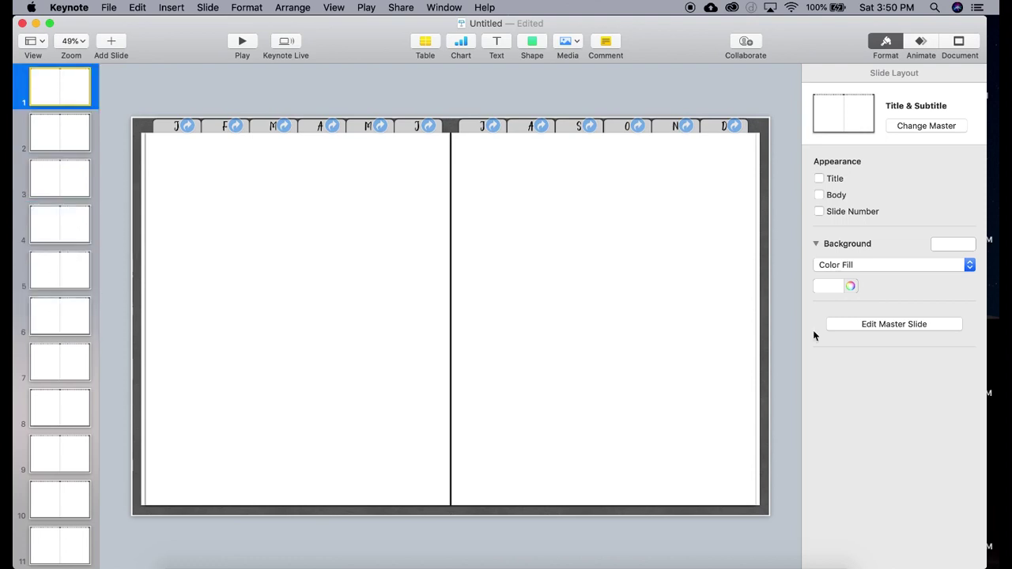
# On the Title & Subtitle master slide, fill all twelve month tabs with a custom light blue
pyautogui.click(867, 325)
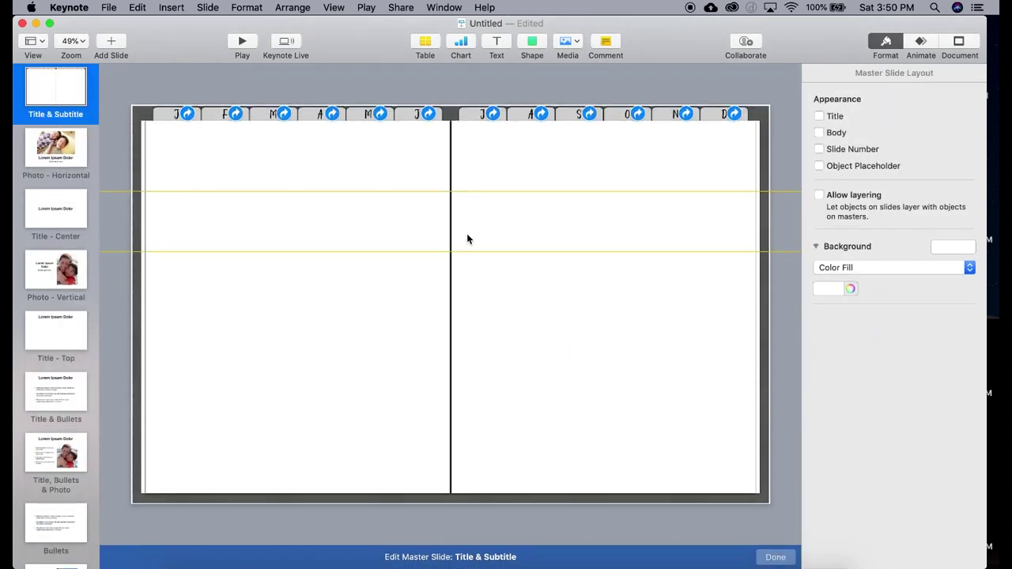
pyautogui.moveTo(164, 118); pyautogui.dragTo(305, 110)
pyautogui.moveTo(400, 116); pyautogui.dragTo(756, 118)
pyautogui.click(850, 265)
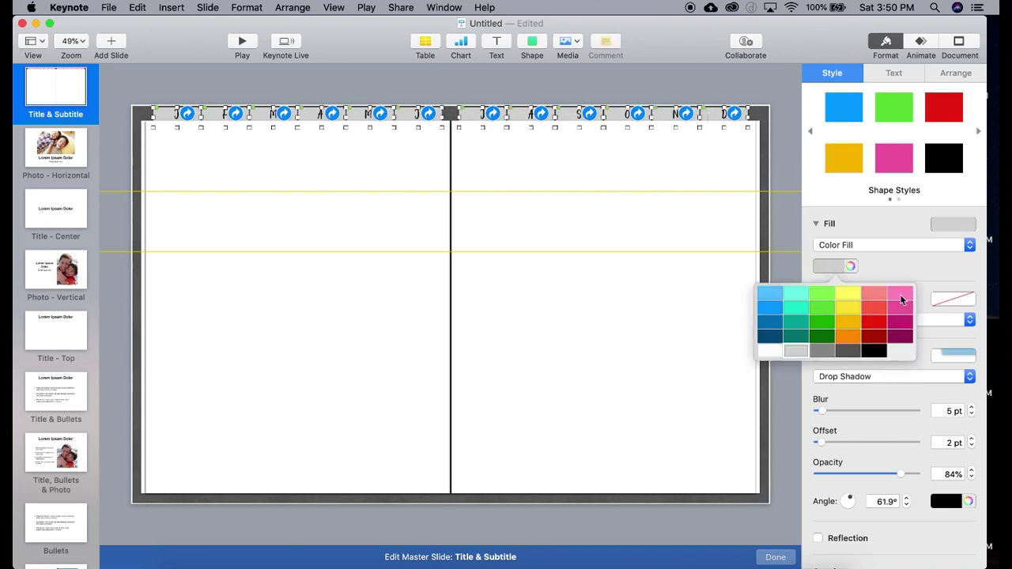
pyautogui.click(900, 296)
pyautogui.click(850, 266)
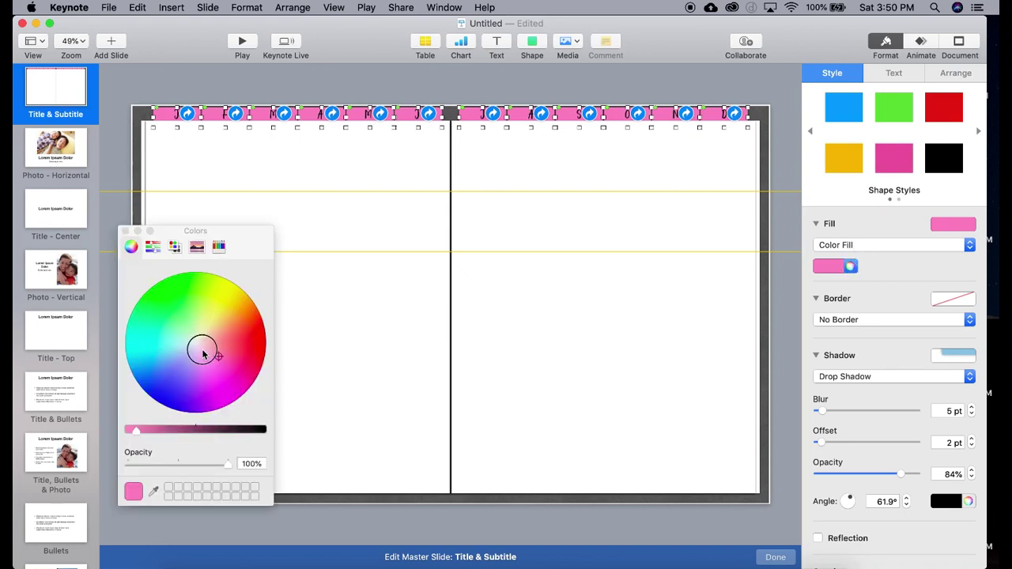
pyautogui.click(202, 349)
pyautogui.click(185, 353)
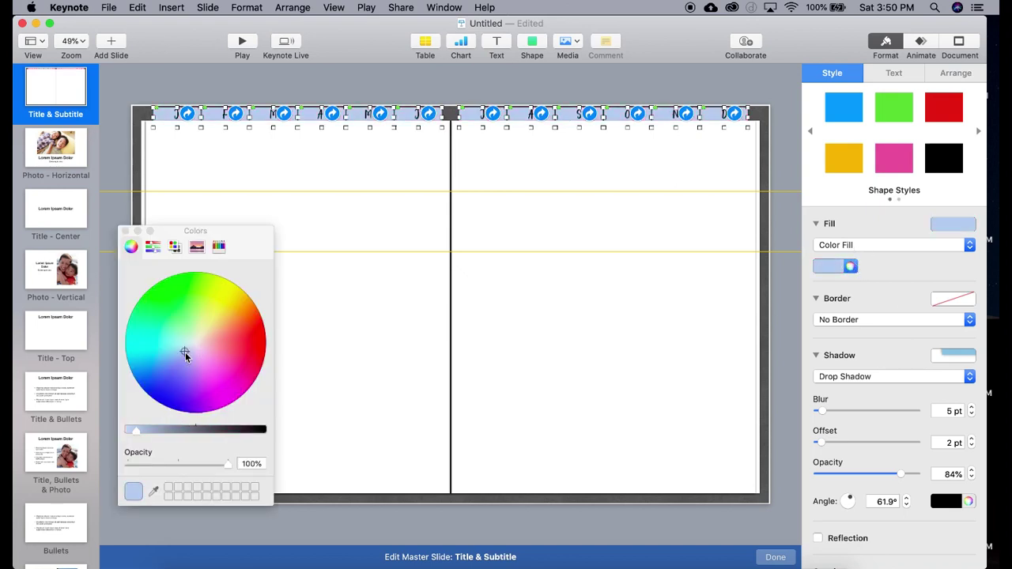
pyautogui.click(125, 232)
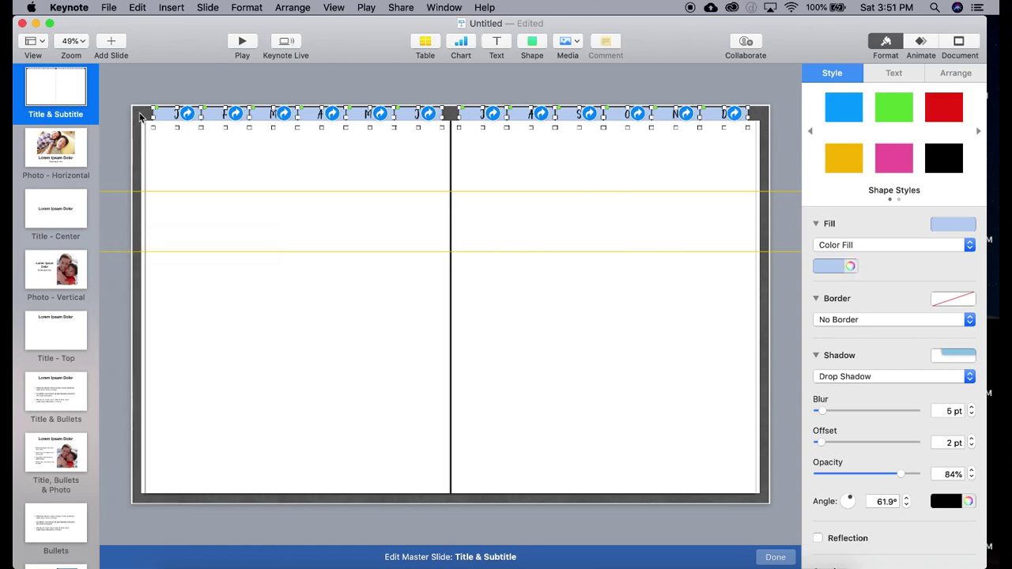
# Replace the dark background shape's image fill with the top-view-books-flower JPG from the Downloads folder
pyautogui.click(139, 117)
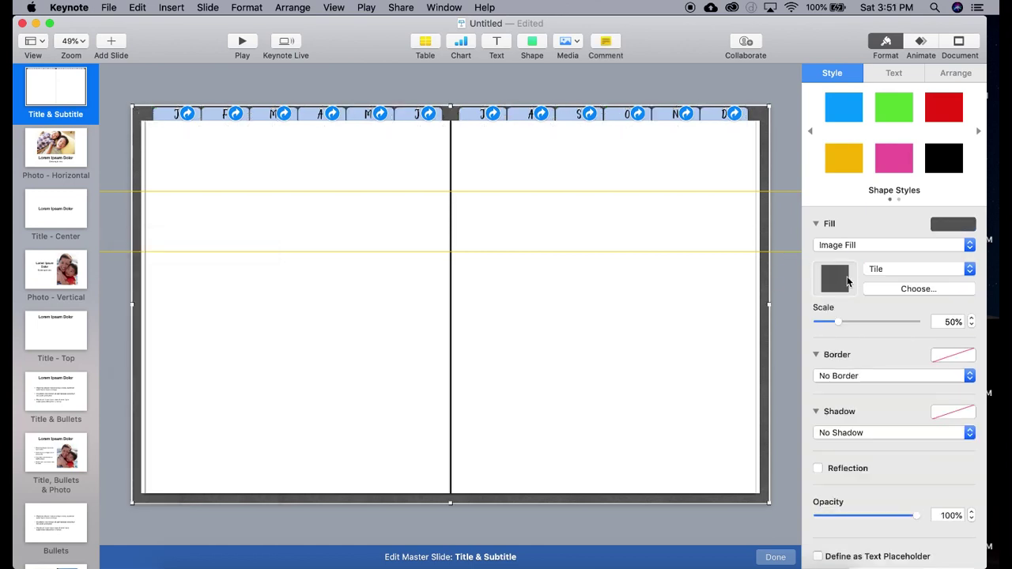
pyautogui.click(876, 252)
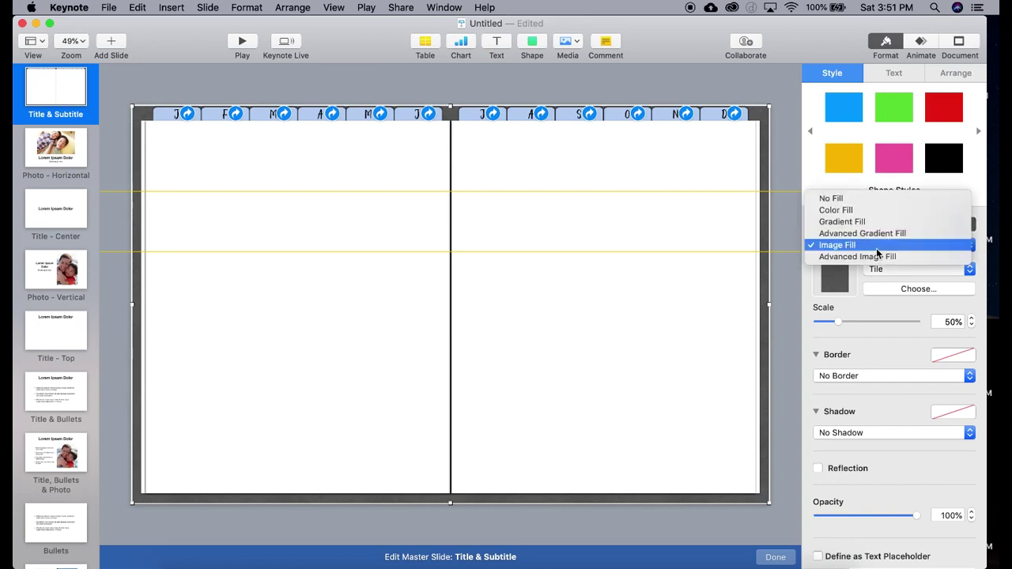
pyautogui.click(876, 248)
pyautogui.click(901, 289)
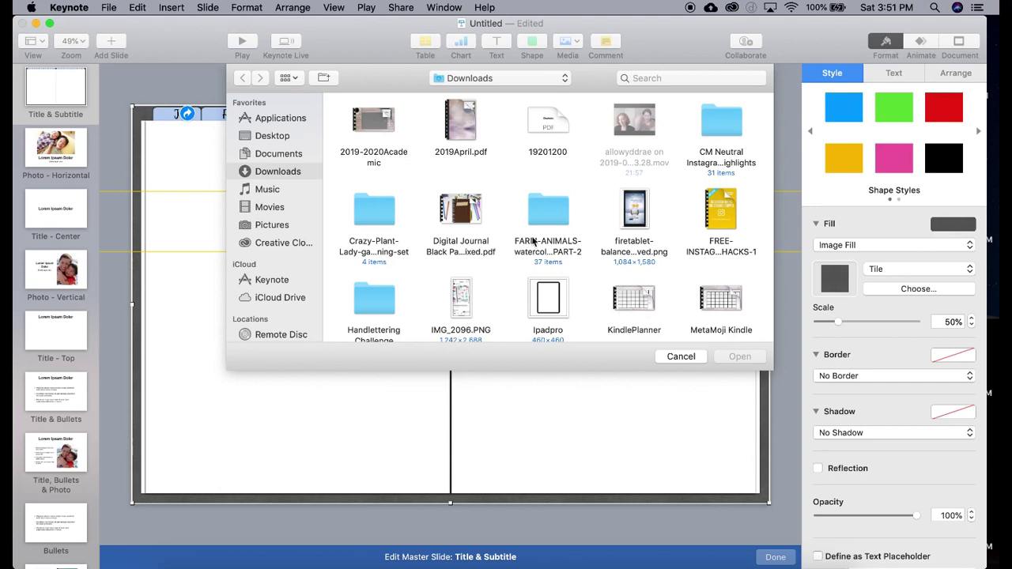
pyautogui.scroll(-10, 532, 241)
pyautogui.scroll(3, 532, 242)
pyautogui.scroll(-3, 531, 237)
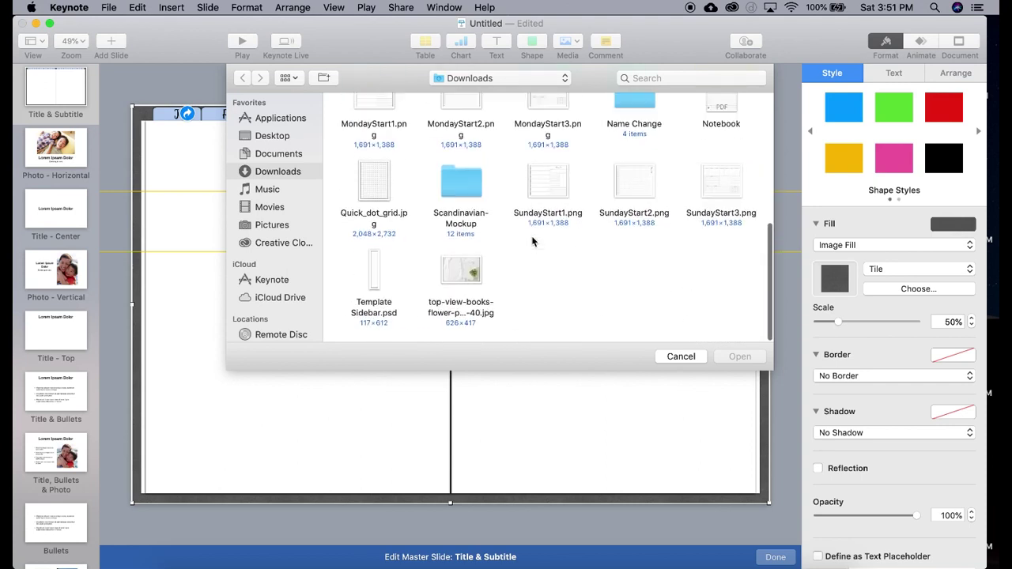
pyautogui.click(458, 277)
pyautogui.click(740, 357)
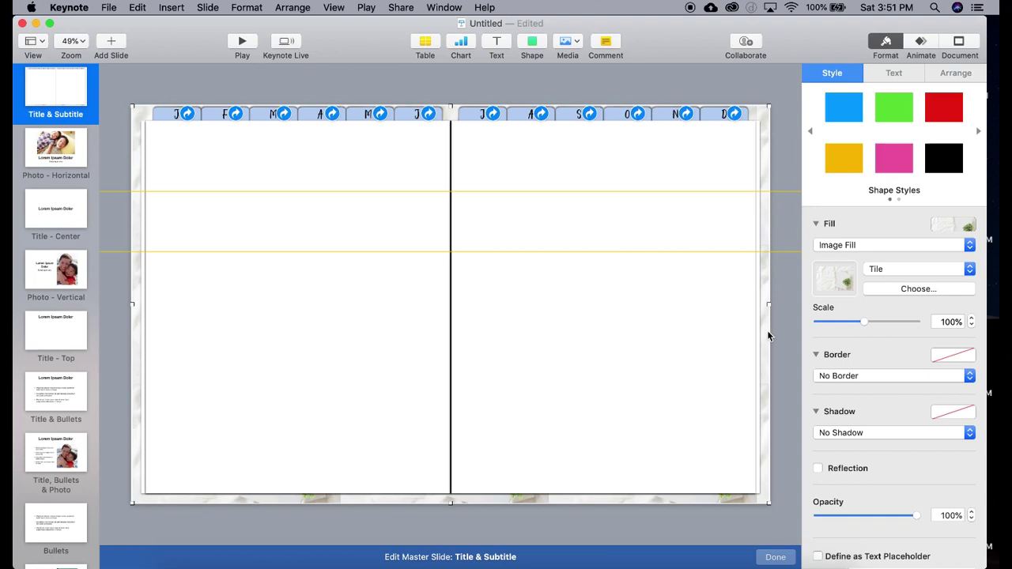
# Delete the black vertical divider line between the two planner pages
pyautogui.click(452, 323)
pyautogui.press('Delete')
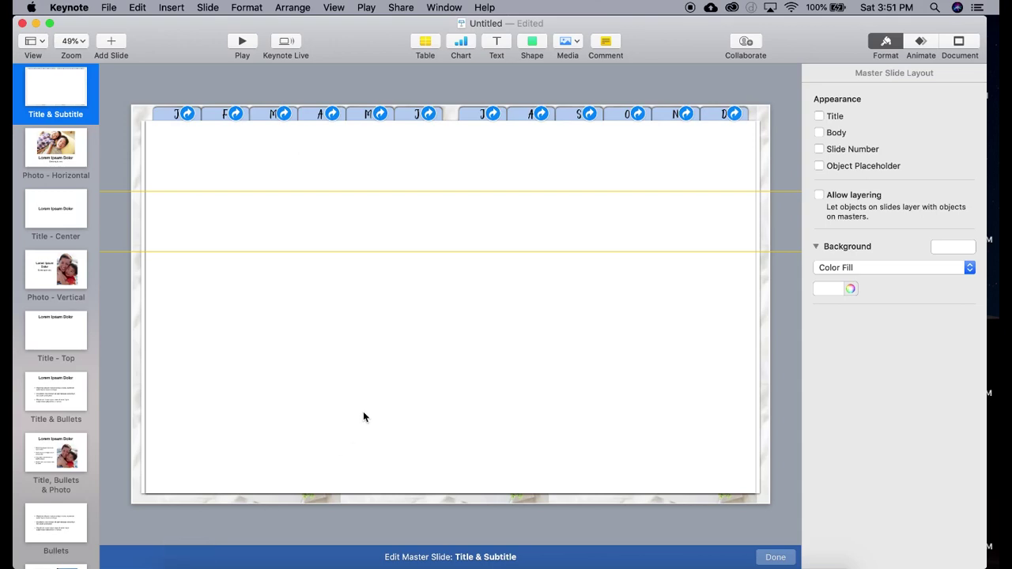
pyautogui.press('super+o')
pyautogui.click(285, 167)
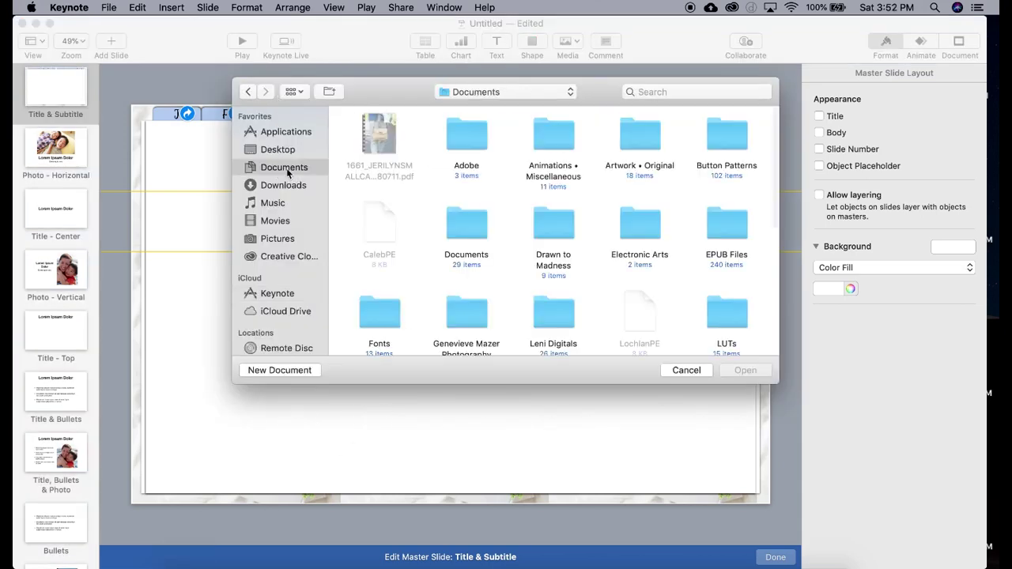
pyautogui.click(685, 370)
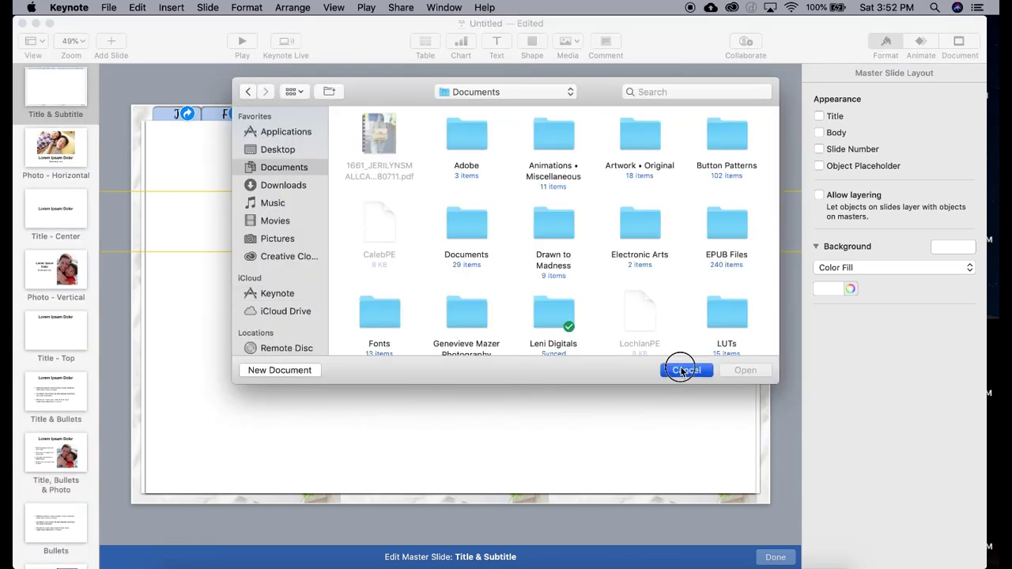
# Switch to Finder and open the Binder Rings folder inside Documents > Leni Digitals
pyautogui.click(184, 565)
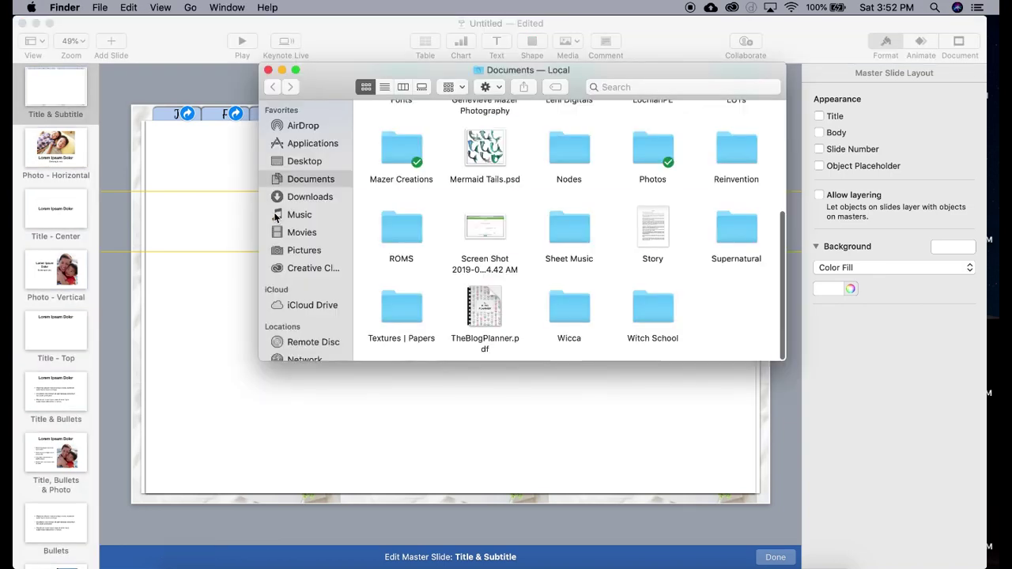
pyautogui.scroll(5, 564, 240)
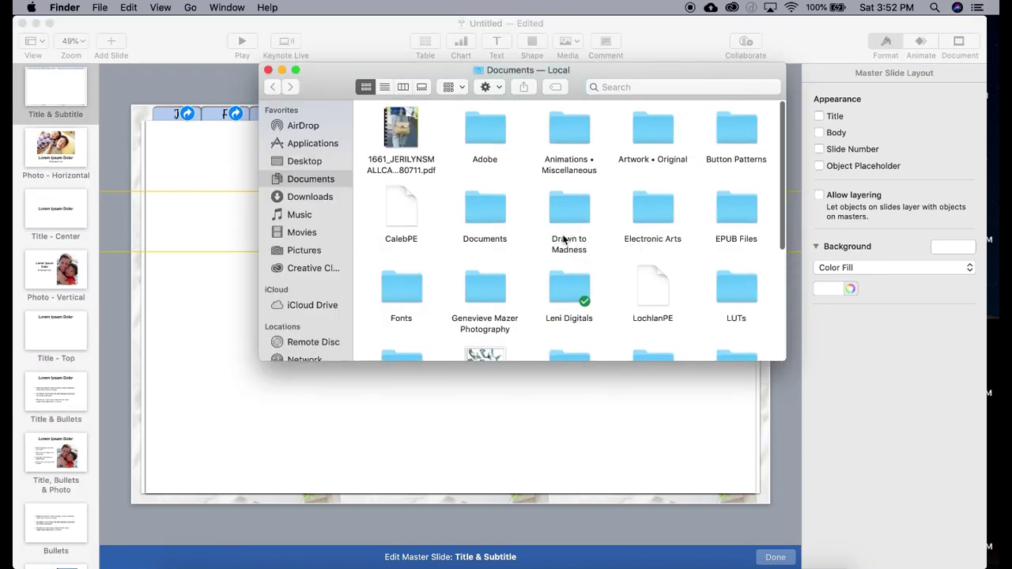
pyautogui.doubleClick(554, 297)
pyautogui.scroll(5, 568, 150)
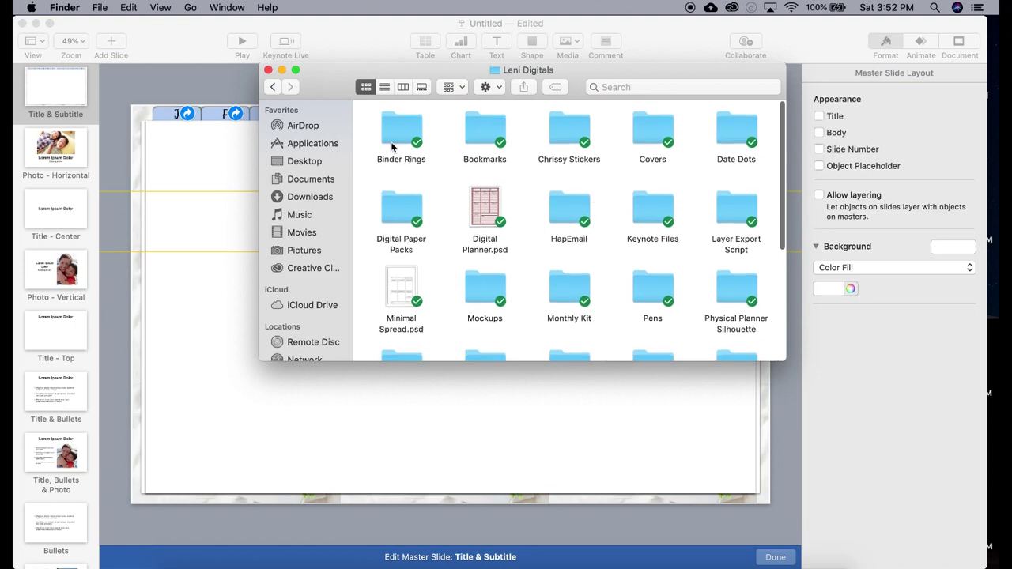
pyautogui.doubleClick(391, 131)
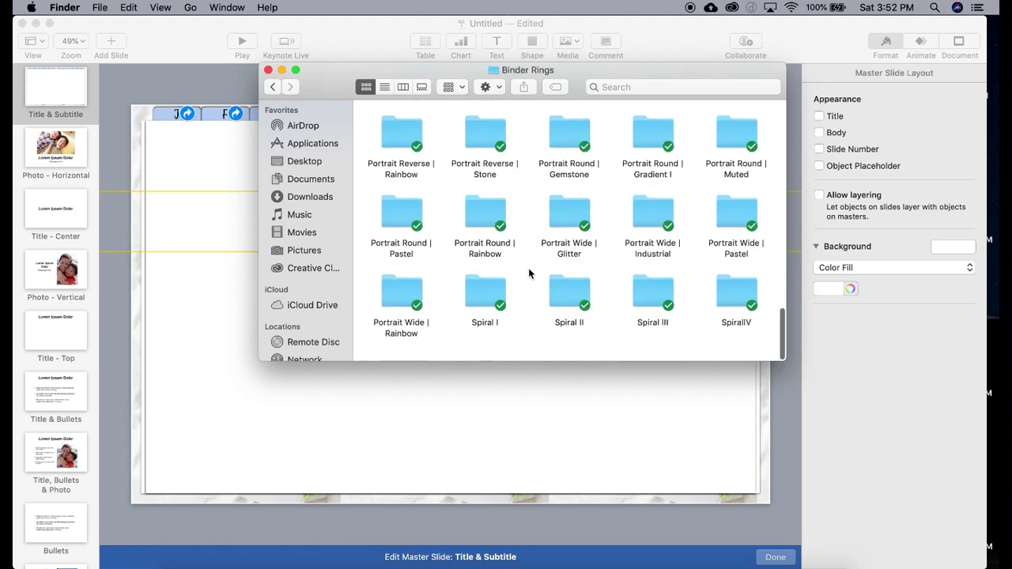
pyautogui.scroll(10, 558, 246)
pyautogui.scroll(-4, 565, 226)
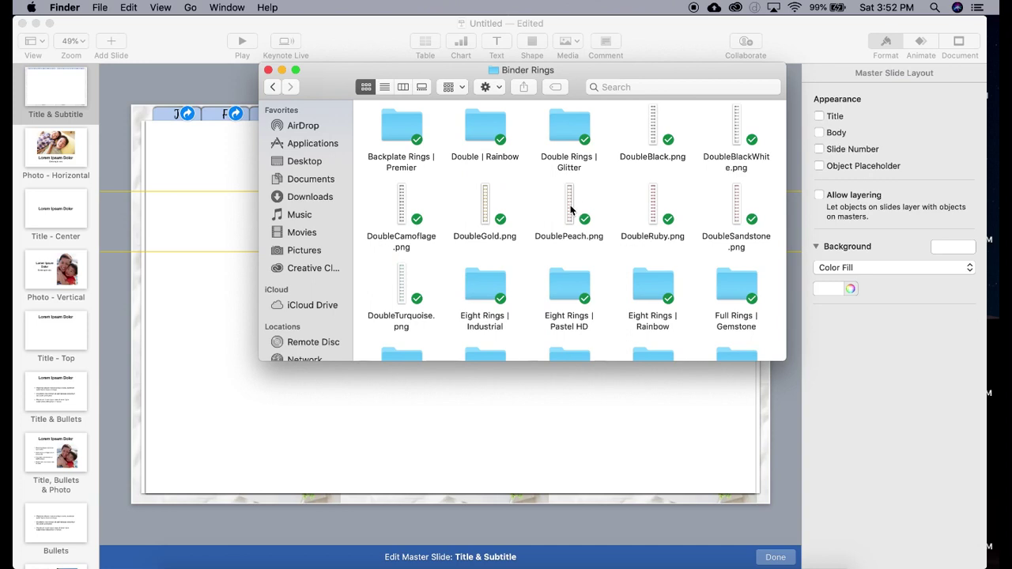
# Insert DoubleBlack.png on the master slide, centre it on the spine and resize it to fit the page height
pyautogui.moveTo(654, 124); pyautogui.dragTo(114, 338)
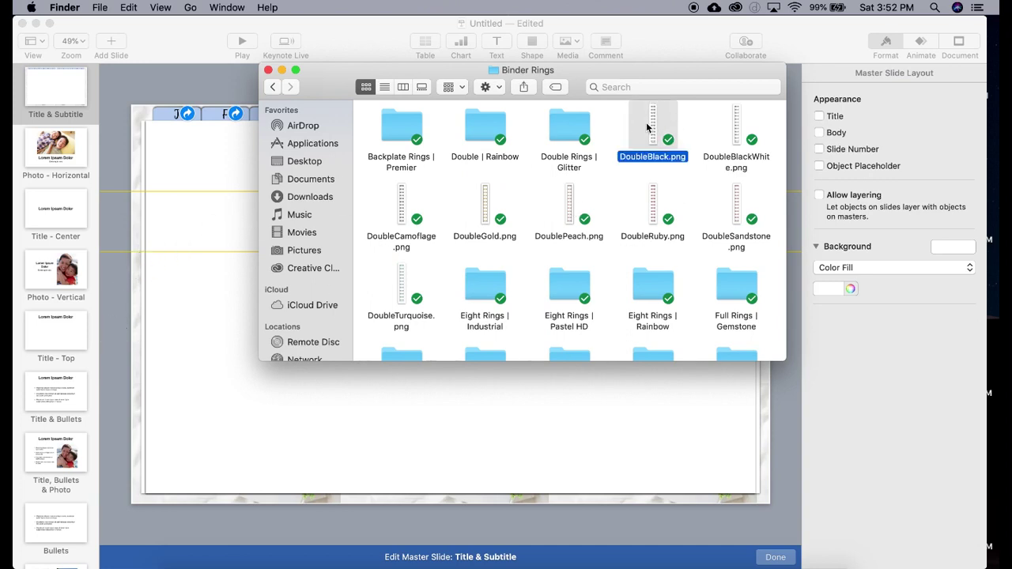
pyautogui.moveTo(647, 126); pyautogui.dragTo(112, 514)
pyautogui.click(399, 527)
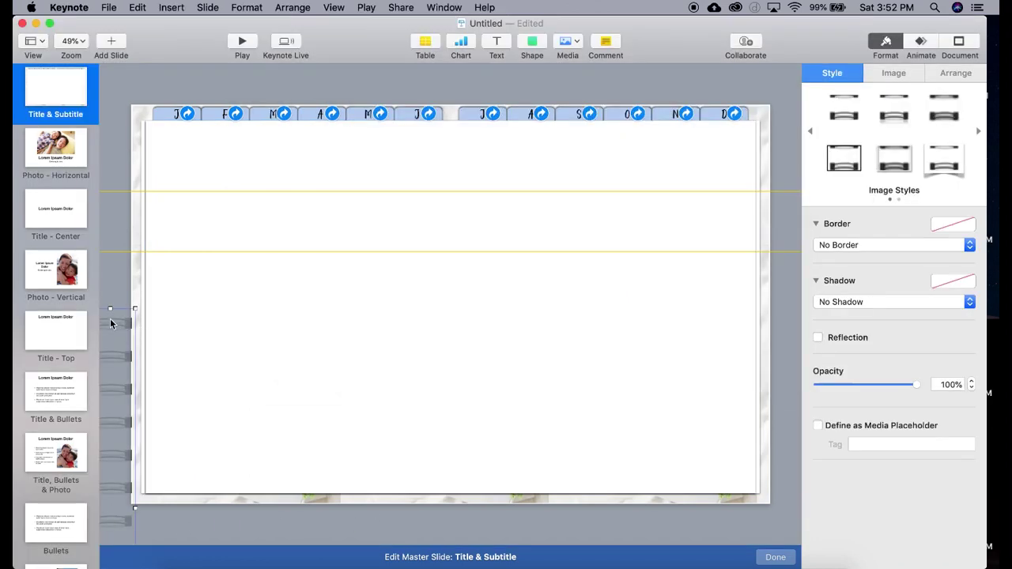
pyautogui.moveTo(110, 324); pyautogui.dragTo(451, 133)
pyautogui.moveTo(450, 512); pyautogui.dragTo(450, 496)
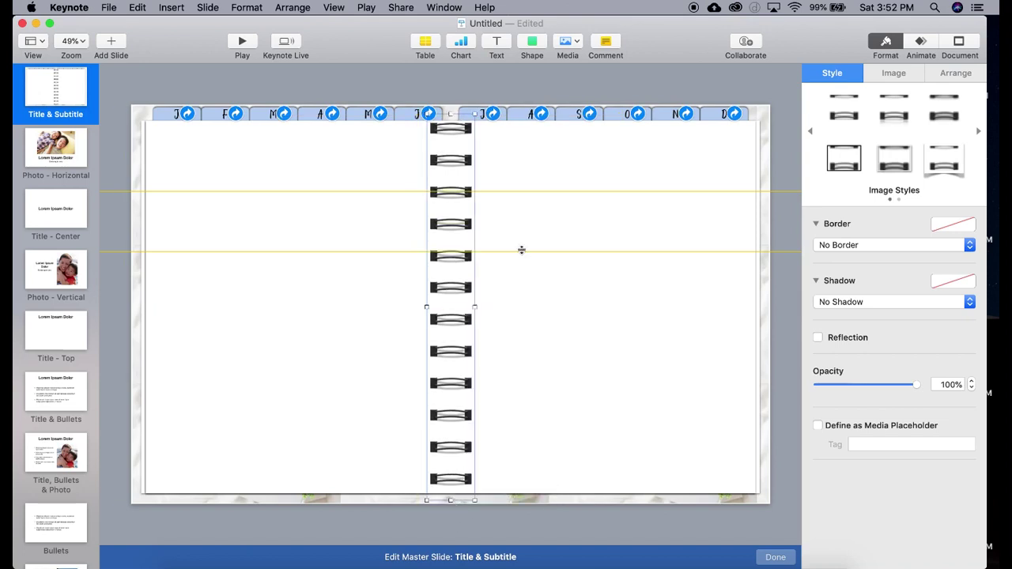
# Narrow the stacked page shapes to the left half and copy them to the right half, leaving a gap behind the binder rings
pyautogui.click(617, 353)
pyautogui.moveTo(755, 307); pyautogui.dragTo(445, 327)
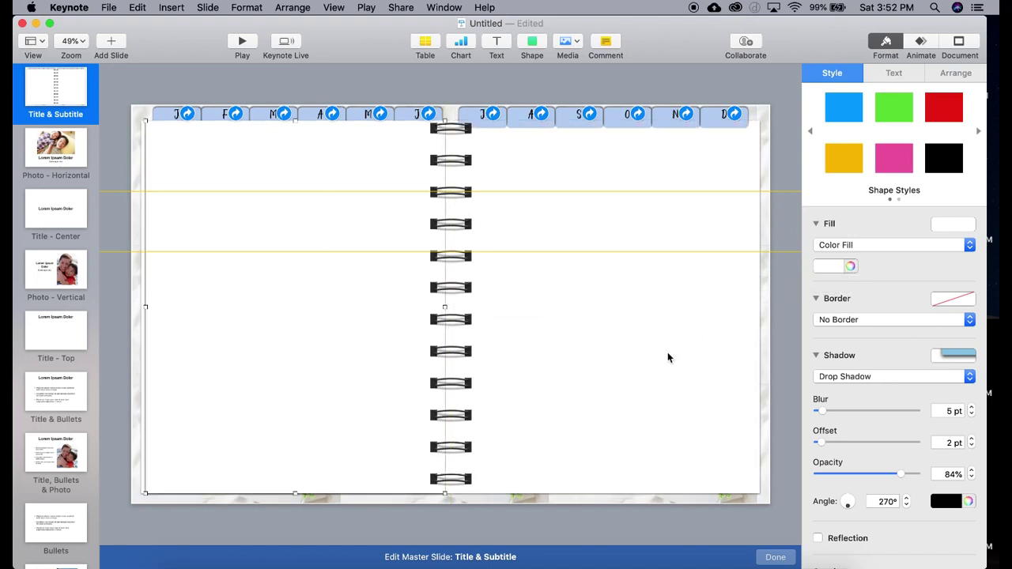
pyautogui.click(667, 352)
pyautogui.moveTo(761, 307); pyautogui.dragTo(423, 338)
pyautogui.moveTo(164, 334); pyautogui.dragTo(522, 324)
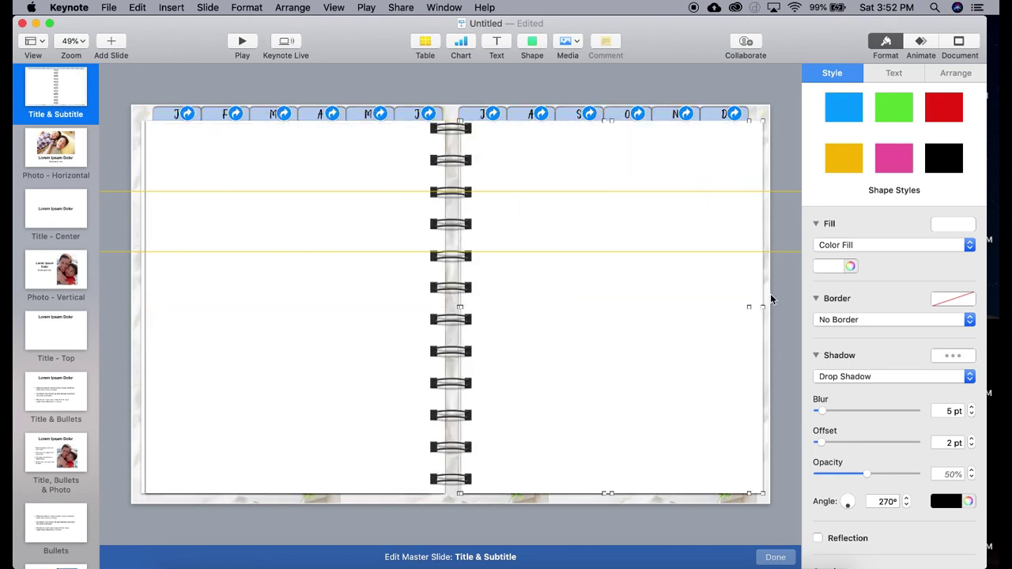
pyautogui.moveTo(762, 307)
pyautogui.mouseDown()
pyautogui.moveTo(789, 314)
pyautogui.moveTo(743, 308)
pyautogui.moveTo(756, 308)
pyautogui.mouseUp()
# Give the binder rings image a drop shadow with 30% opacity
pyautogui.click(450, 292)
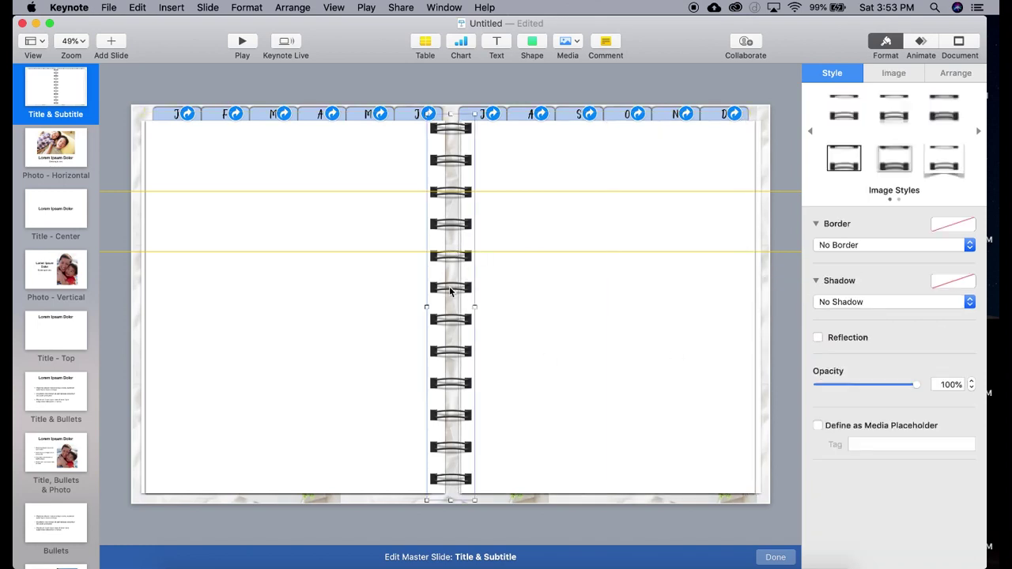
pyautogui.click(831, 306)
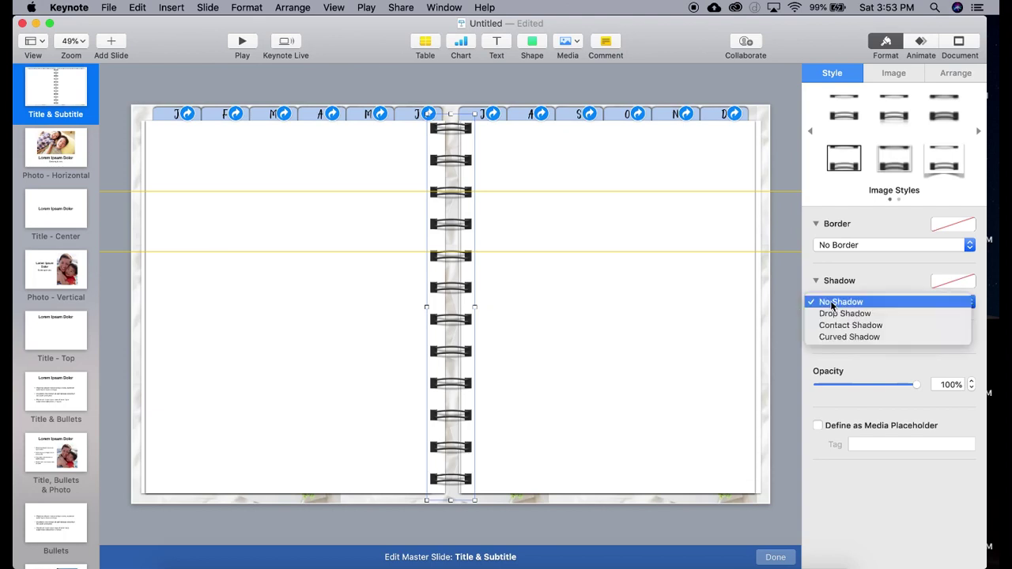
pyautogui.click(834, 313)
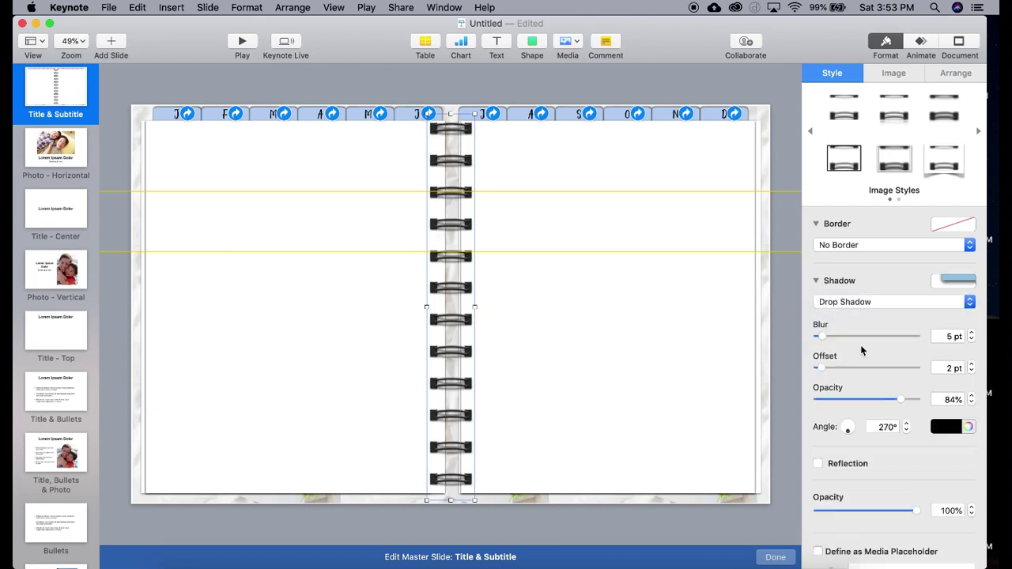
pyautogui.moveTo(897, 400); pyautogui.dragTo(848, 400)
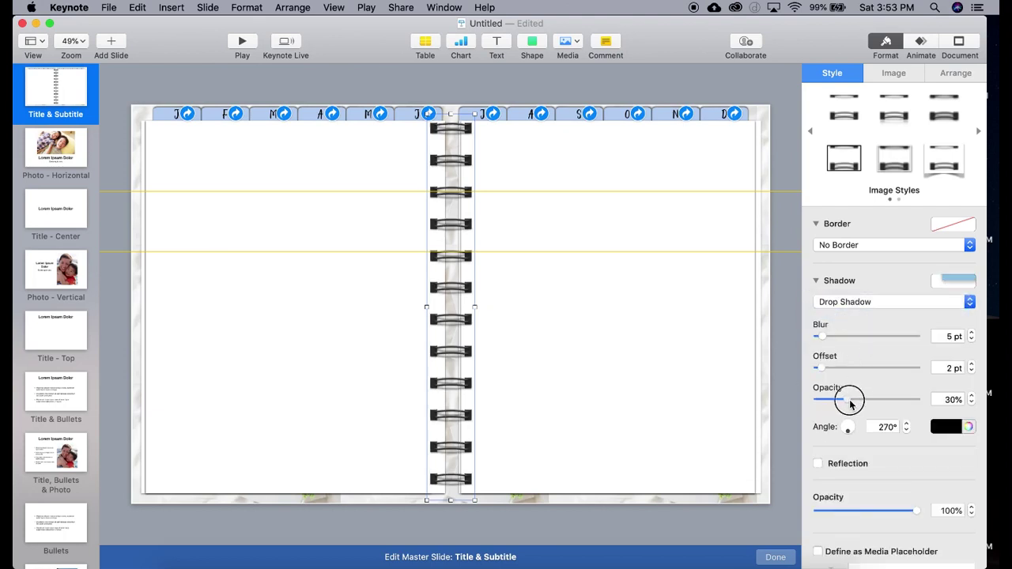
pyautogui.moveTo(468, 161); pyautogui.dragTo(468, 165)
# Extend the right page's inner edge toward the spine to narrow the gap, and finish editing the master slide
pyautogui.click(486, 187)
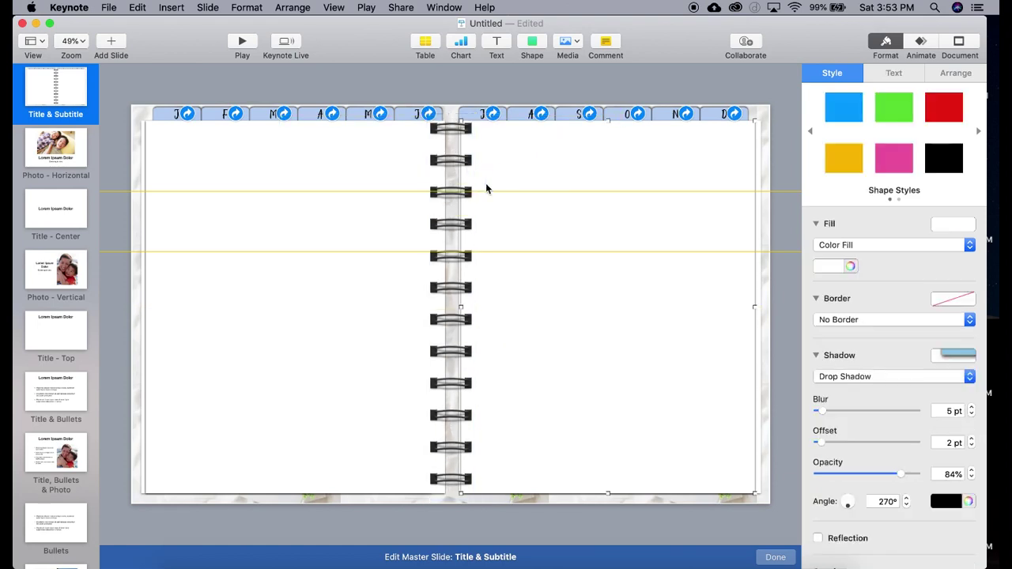
pyautogui.moveTo(461, 306); pyautogui.dragTo(445, 305)
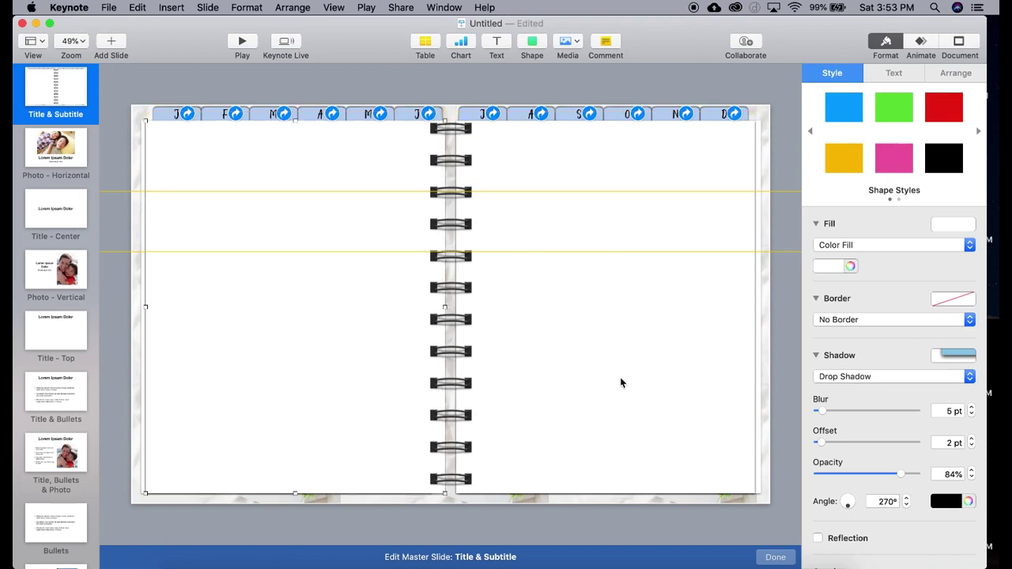
pyautogui.click(773, 558)
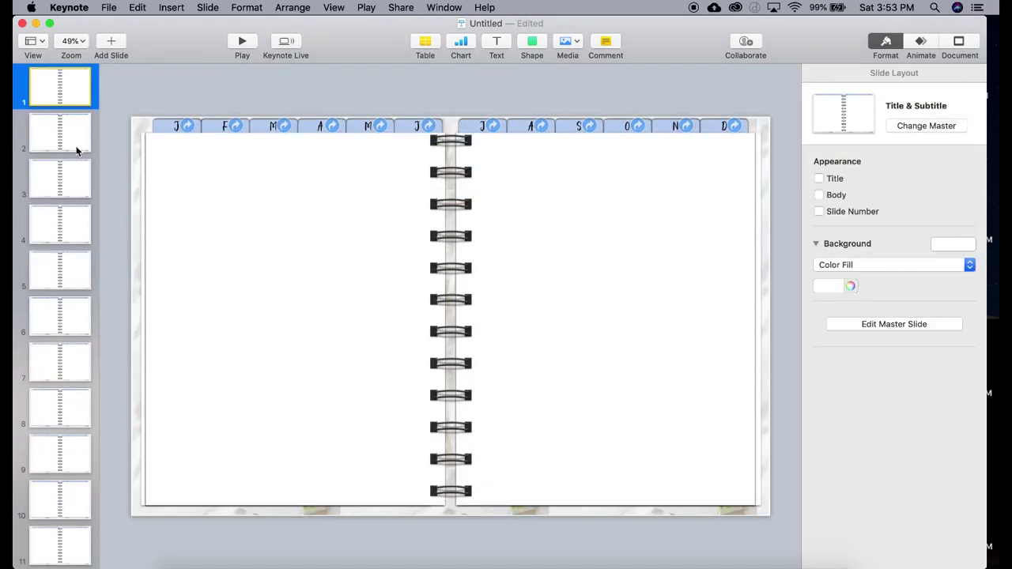
# Go through the planner slides from slide 2 to slide 11 to check the updated background, tabs and binder rings
pyautogui.click(77, 151)
pyautogui.click(75, 236)
pyautogui.click(72, 286)
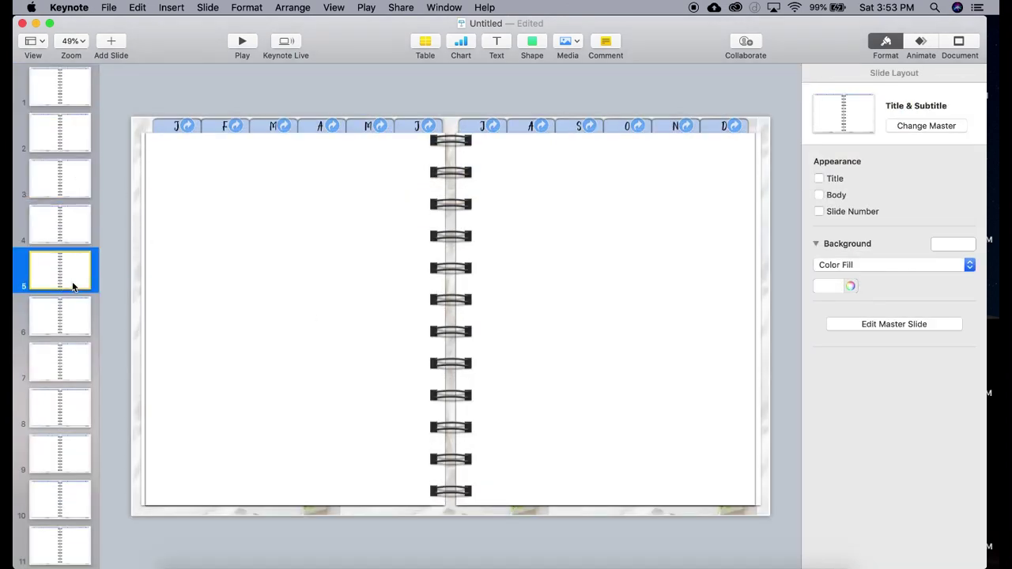
pyautogui.click(70, 333)
pyautogui.click(65, 397)
pyautogui.click(68, 462)
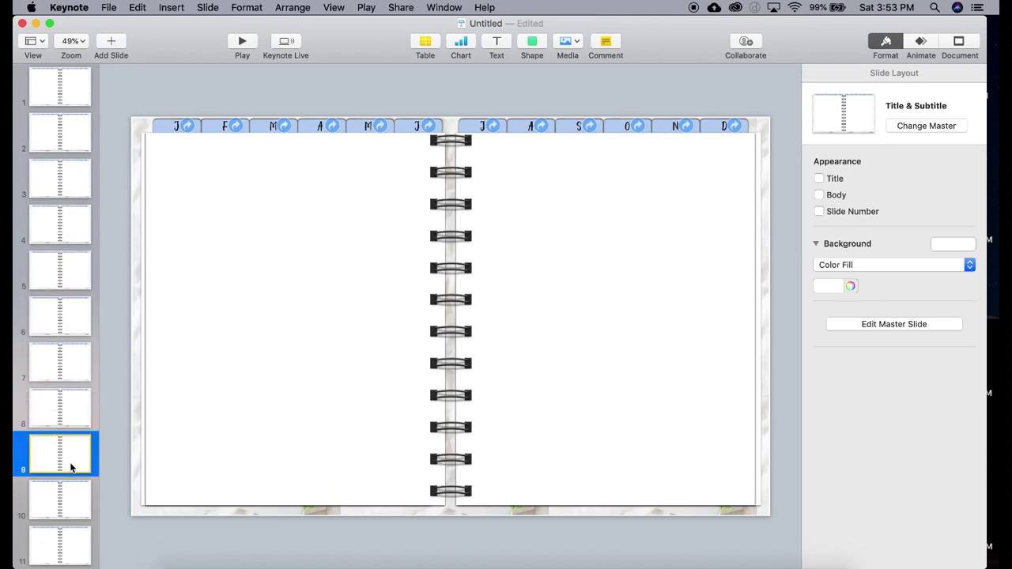
pyautogui.click(69, 512)
pyautogui.click(74, 544)
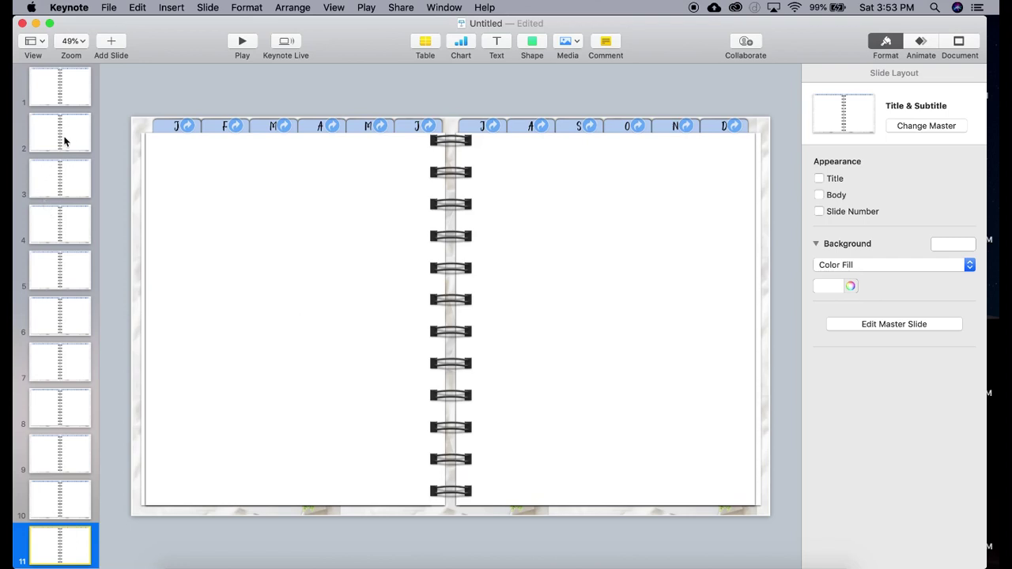
# Check slide 12 at the end of the planner and return to slide 1
pyautogui.scroll(-1, 69, 325)
pyautogui.scroll(-3, 71, 324)
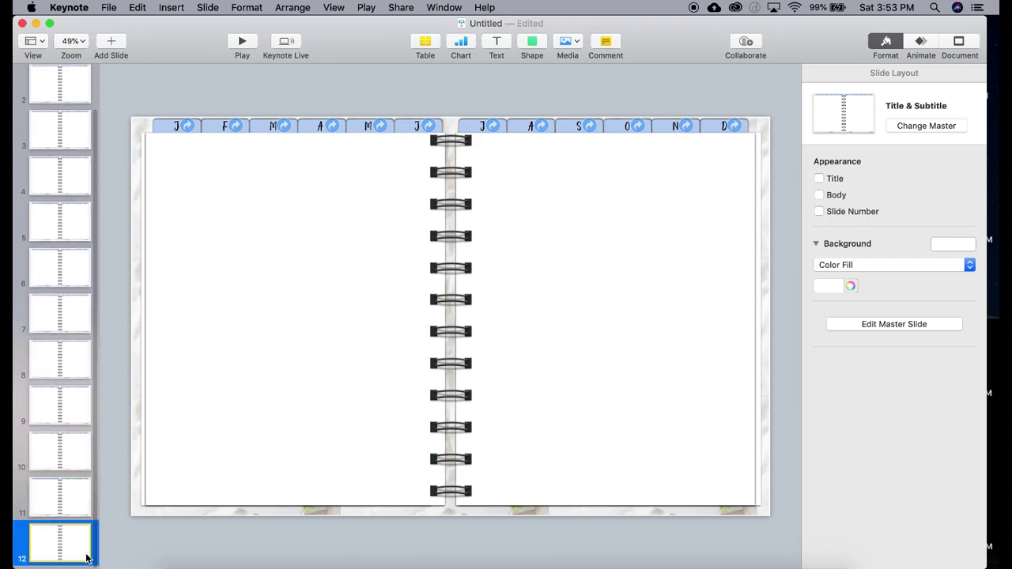
pyautogui.scroll(3, 60, 122)
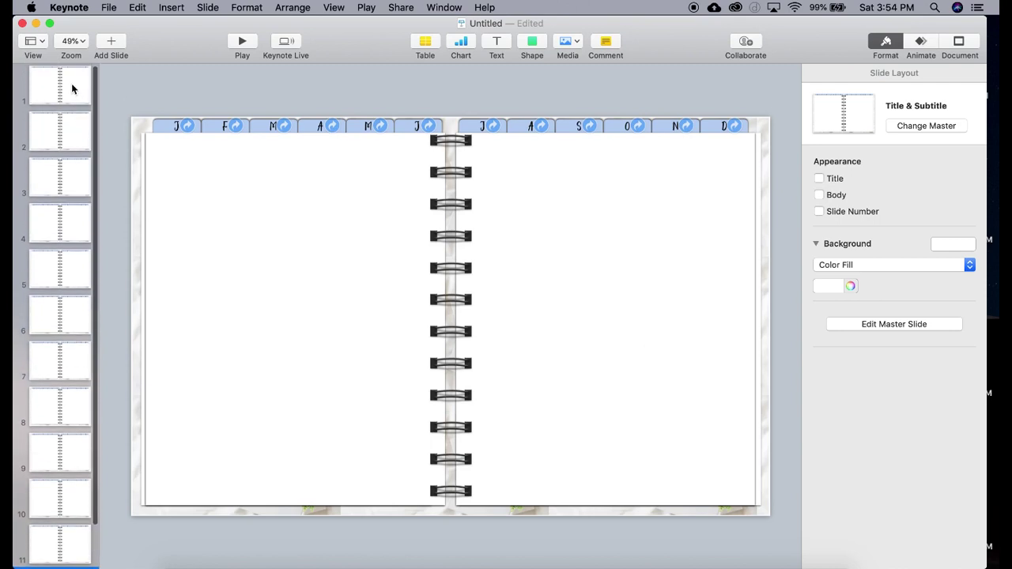
pyautogui.click(70, 95)
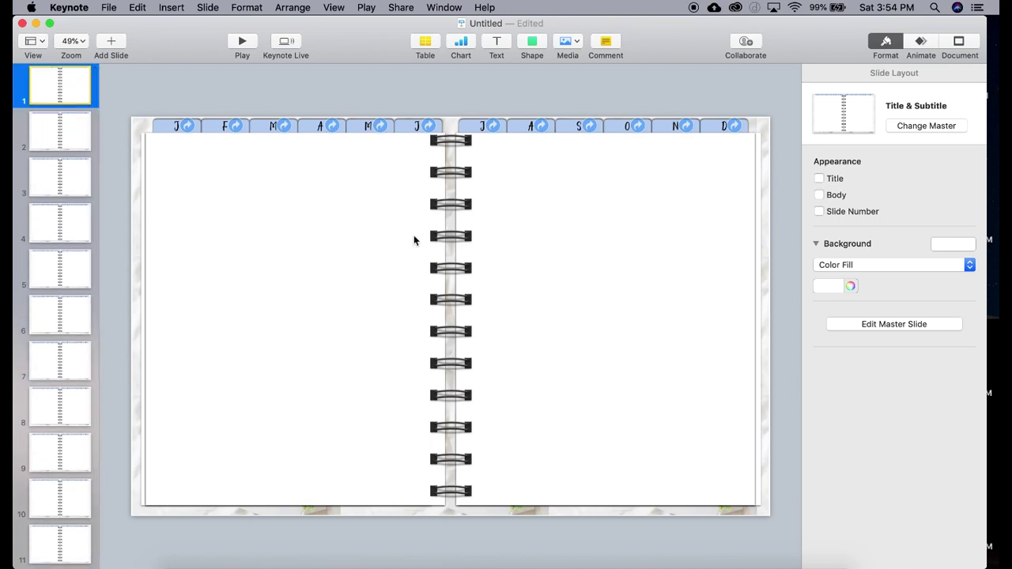
# Open slide 1's master for editing and insert a plain table without header rows or columns
pyautogui.click(852, 325)
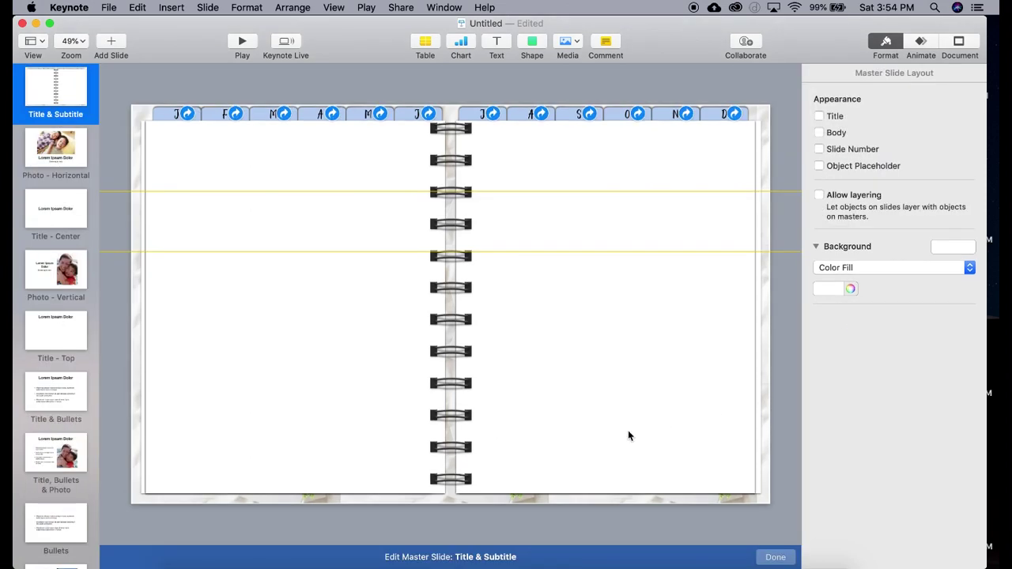
pyautogui.click(429, 41)
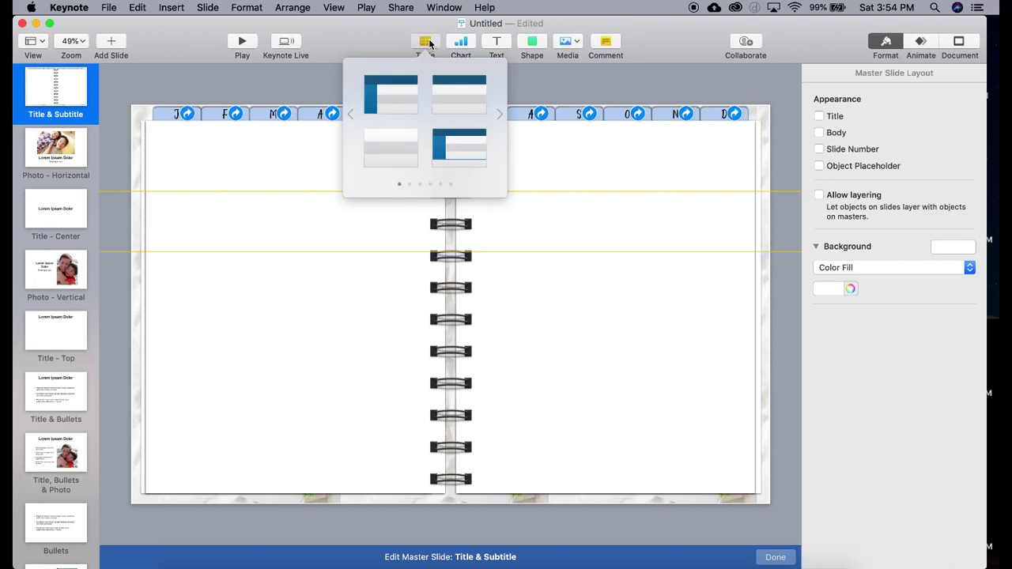
pyautogui.click(398, 143)
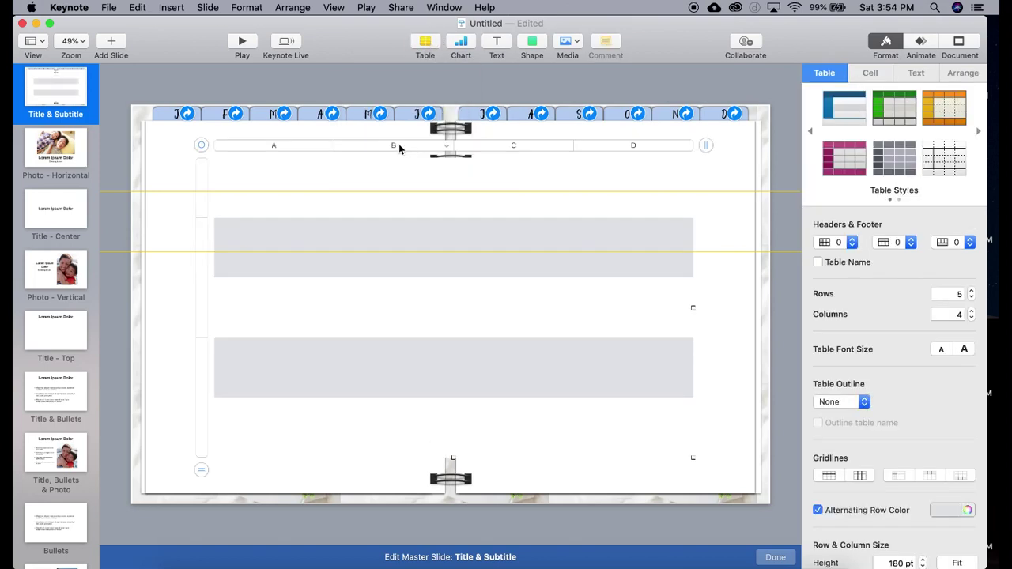
# Narrow the table to single-page width, move it onto the right page and enlarge it to nearly fill that page
pyautogui.moveTo(201, 144); pyautogui.dragTo(229, 147)
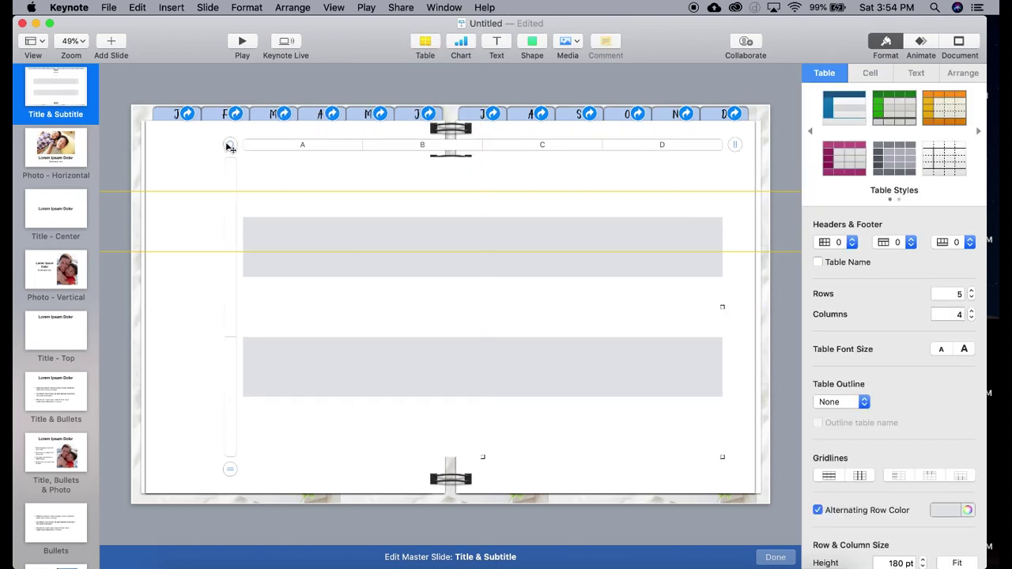
pyautogui.moveTo(722, 458); pyautogui.dragTo(439, 448)
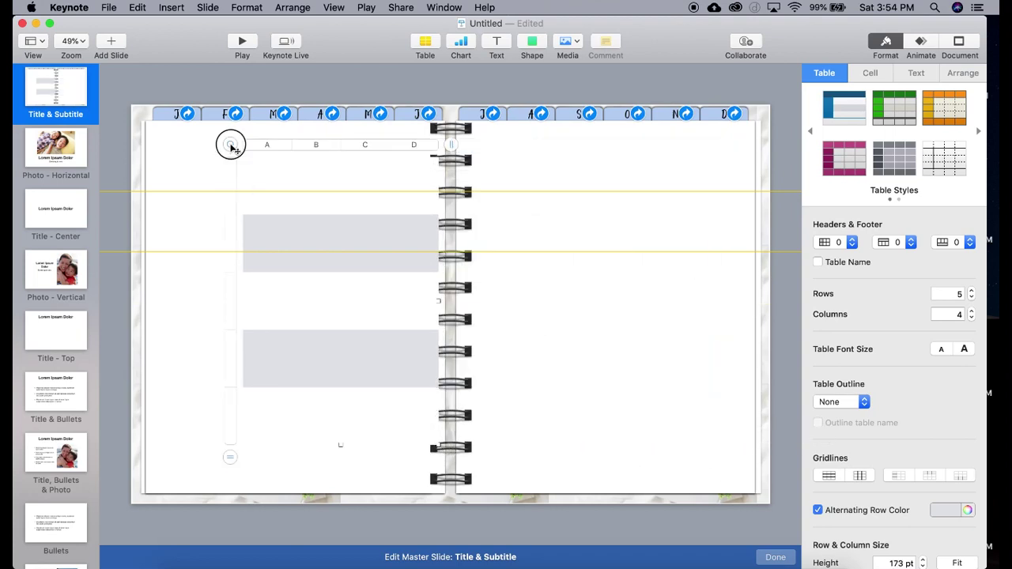
pyautogui.moveTo(229, 151); pyautogui.dragTo(504, 137)
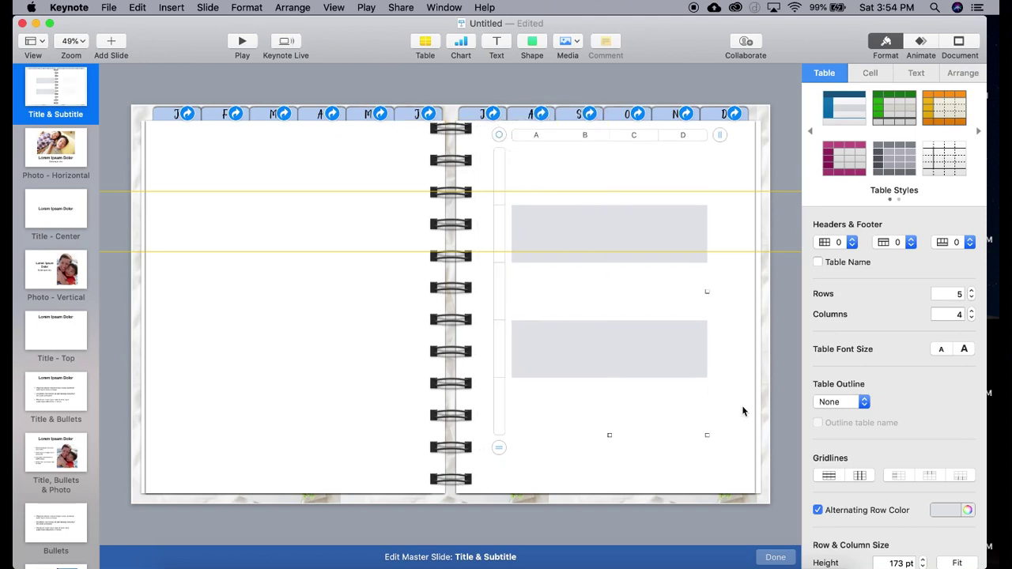
pyautogui.moveTo(707, 435); pyautogui.dragTo(741, 481)
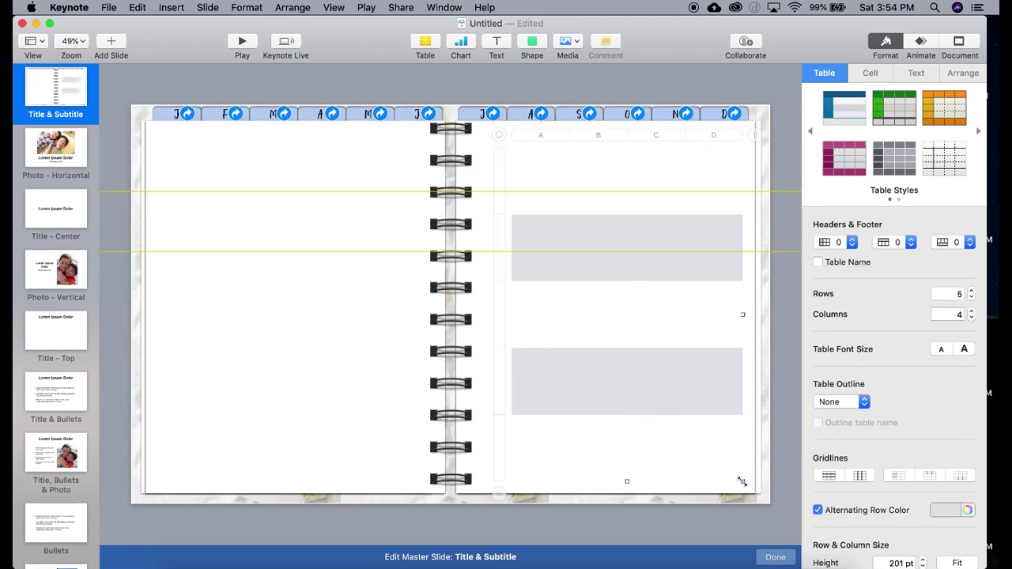
# Set the table's column count to 7 for the days of the week
pyautogui.click(758, 136)
pyautogui.click(757, 133)
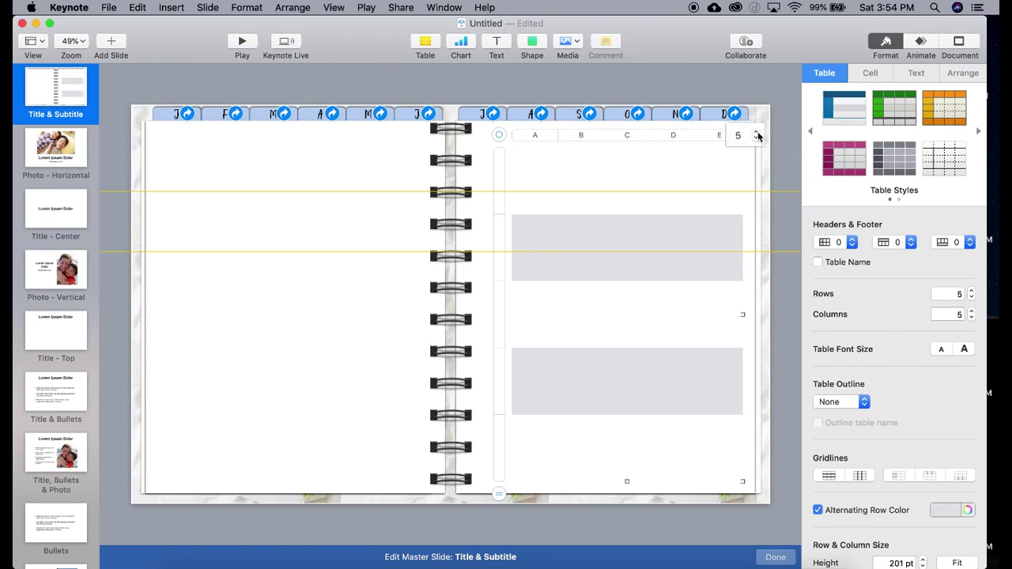
pyautogui.click(757, 133)
pyautogui.click(757, 133)
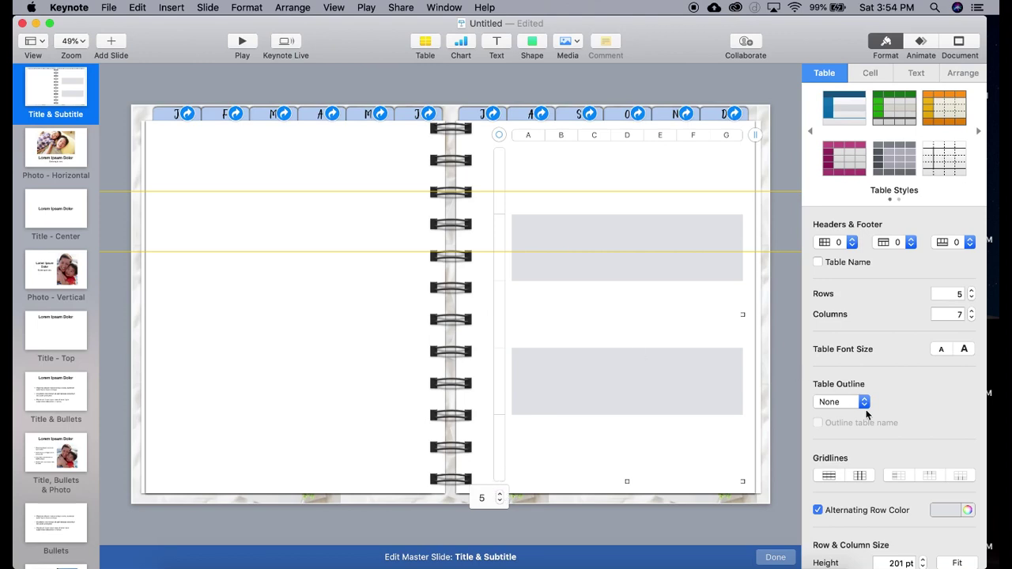
# Give all cell borders of the table a solid dark grey 1 pt line
pyautogui.click(543, 191)
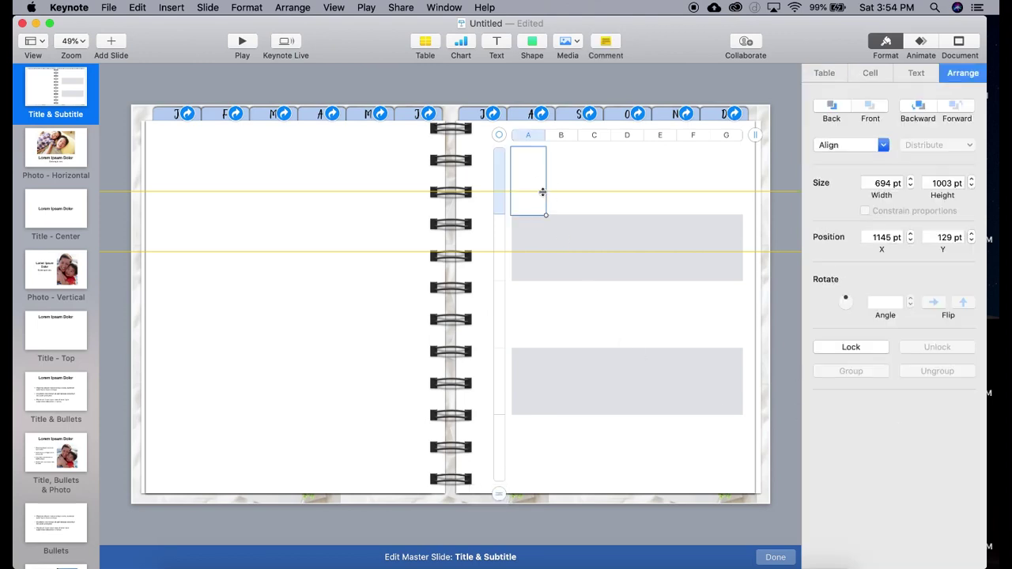
pyautogui.click(502, 137)
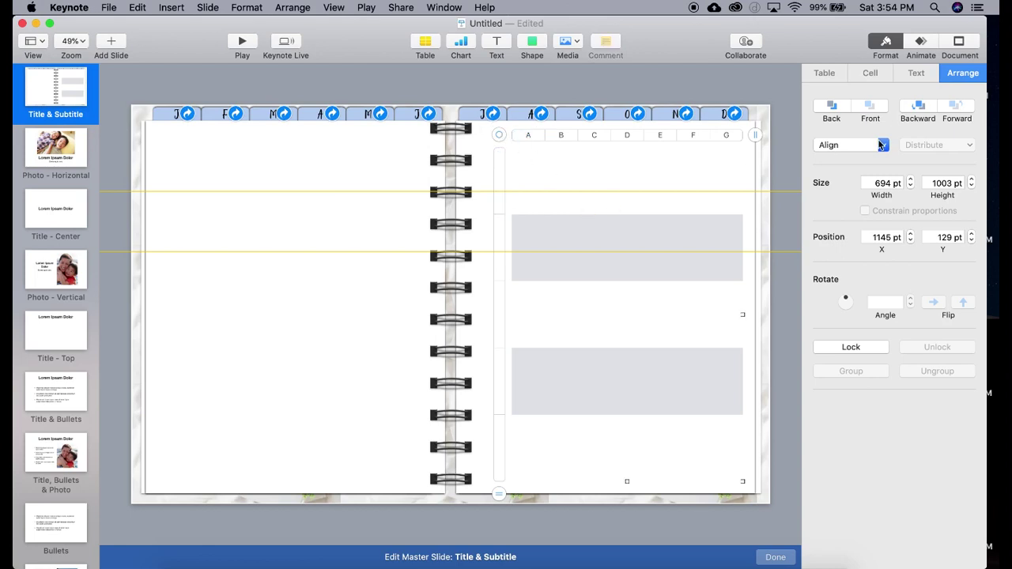
pyautogui.click(870, 72)
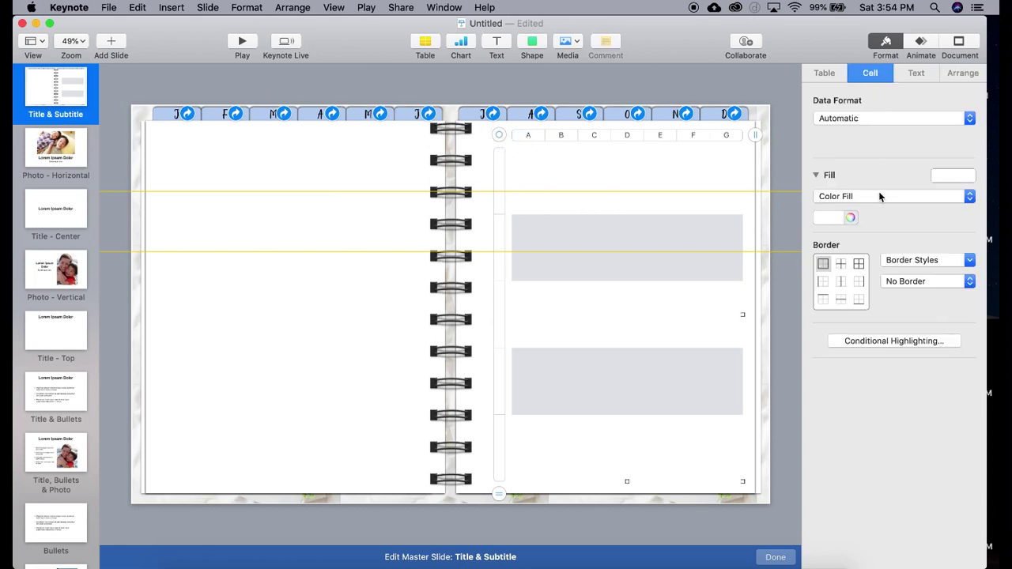
pyautogui.click(860, 265)
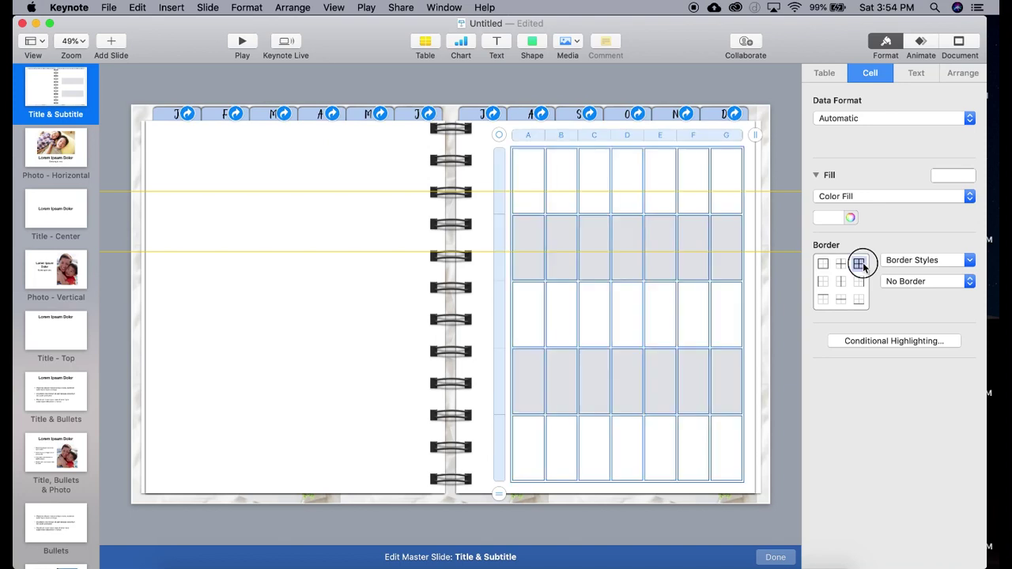
pyautogui.click(924, 281)
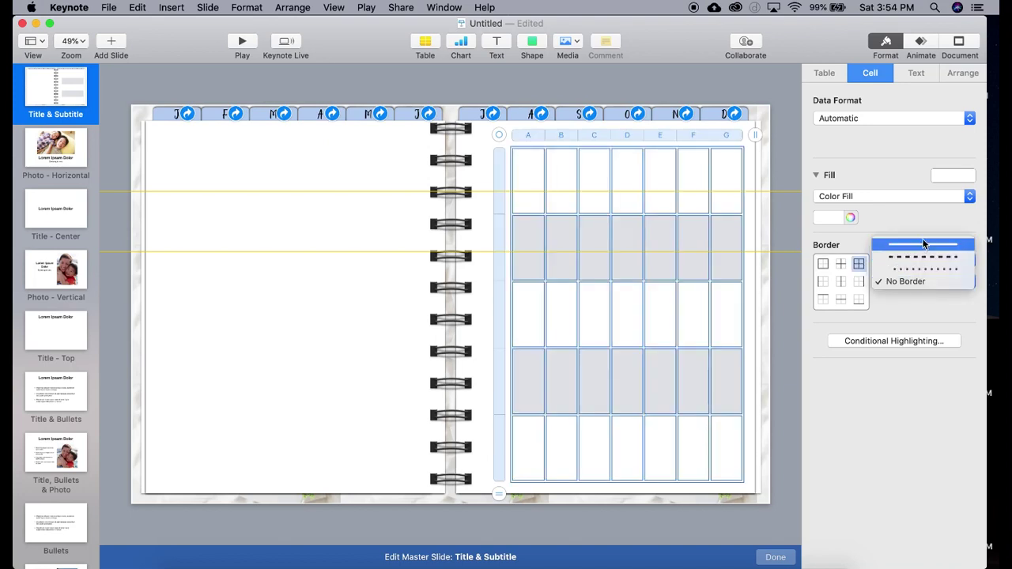
pyautogui.click(917, 241)
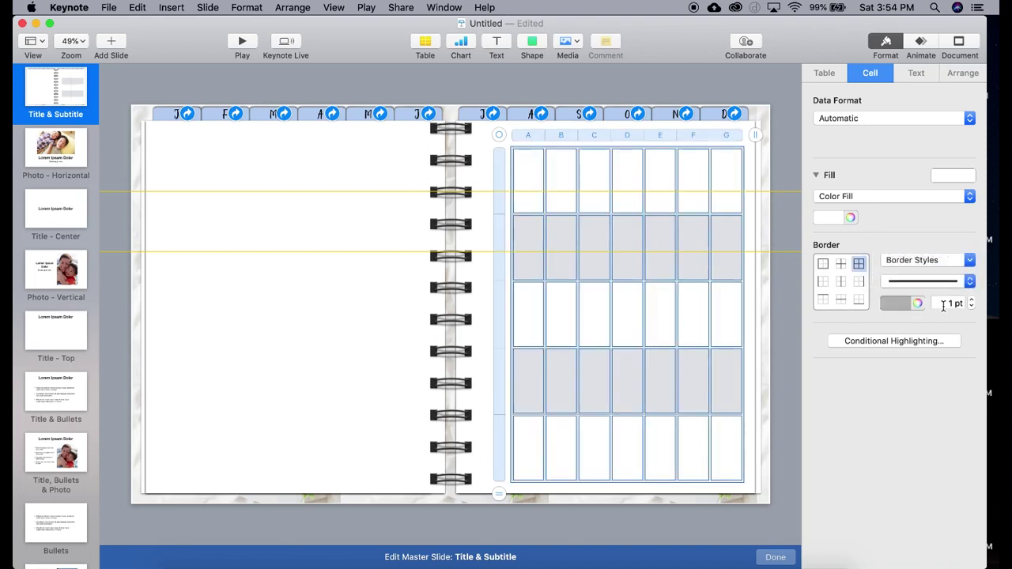
pyautogui.click(900, 303)
pyautogui.click(914, 389)
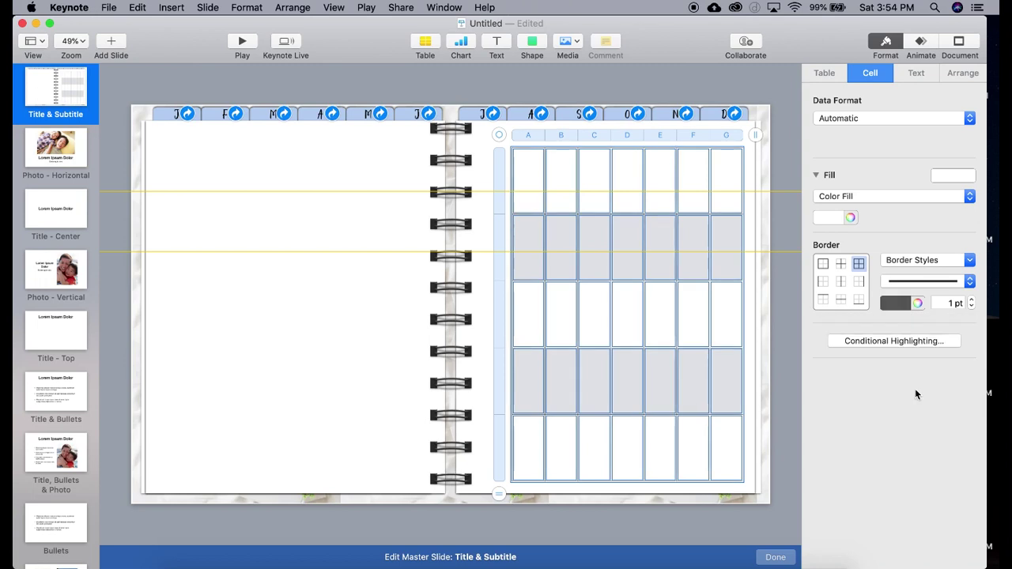
# Turn off the table's alternating row color and deselect the table
pyautogui.click(824, 73)
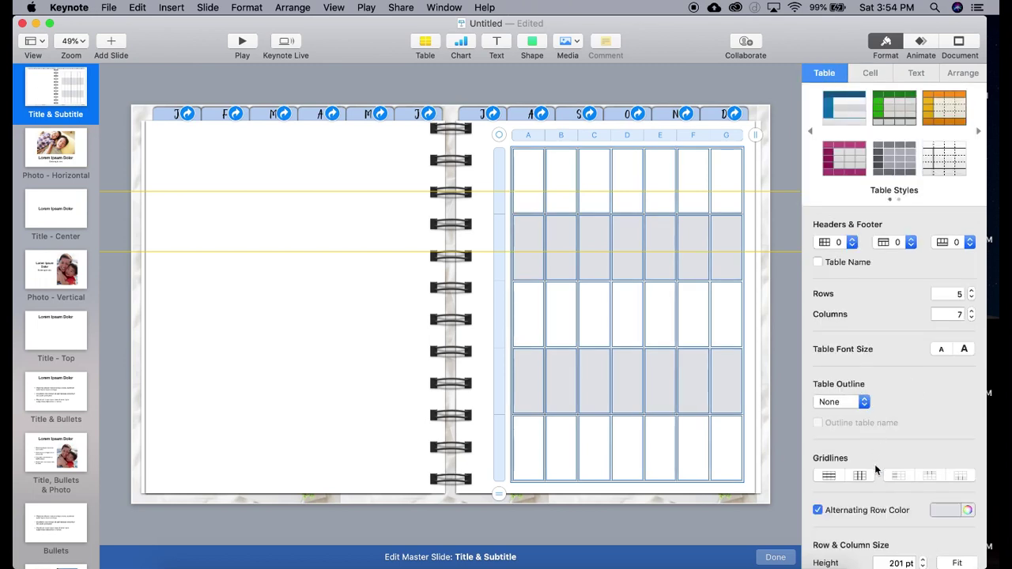
pyautogui.click(819, 511)
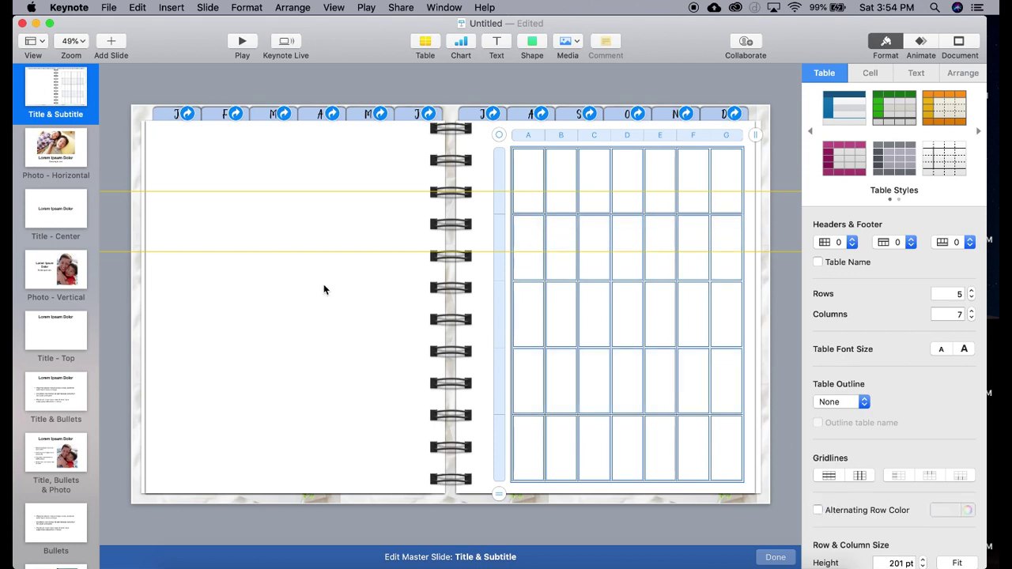
pyautogui.click(300, 388)
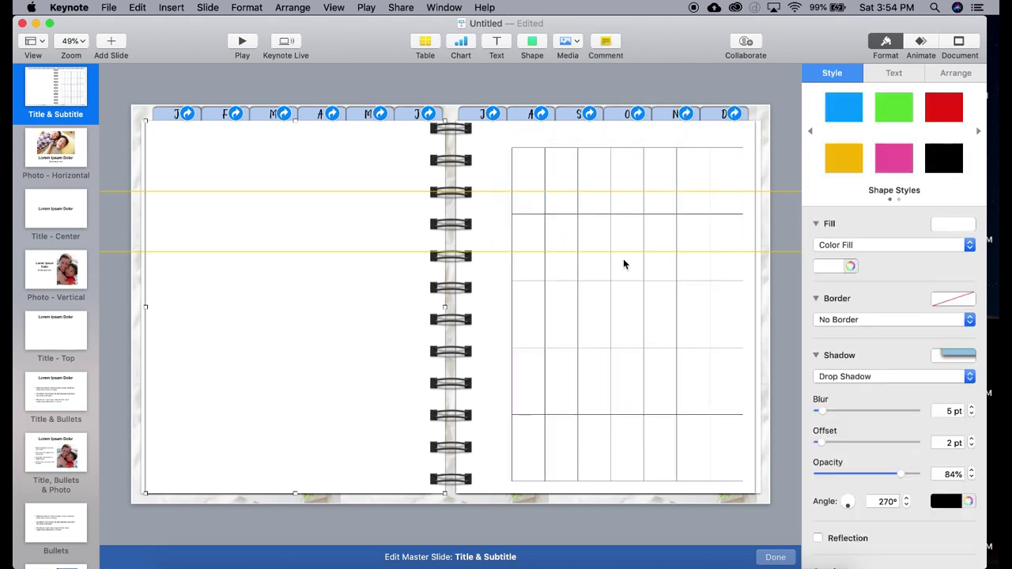
# Widen the table across the right page, shorten and lower it to leave heading space above, and finish editing the master slide
pyautogui.click(514, 171)
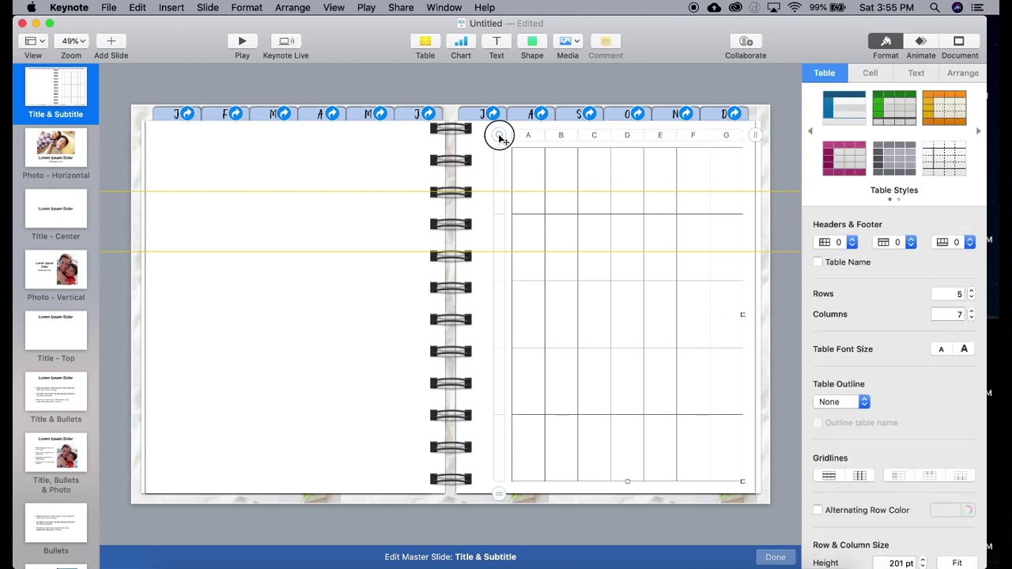
pyautogui.moveTo(499, 135); pyautogui.dragTo(468, 132)
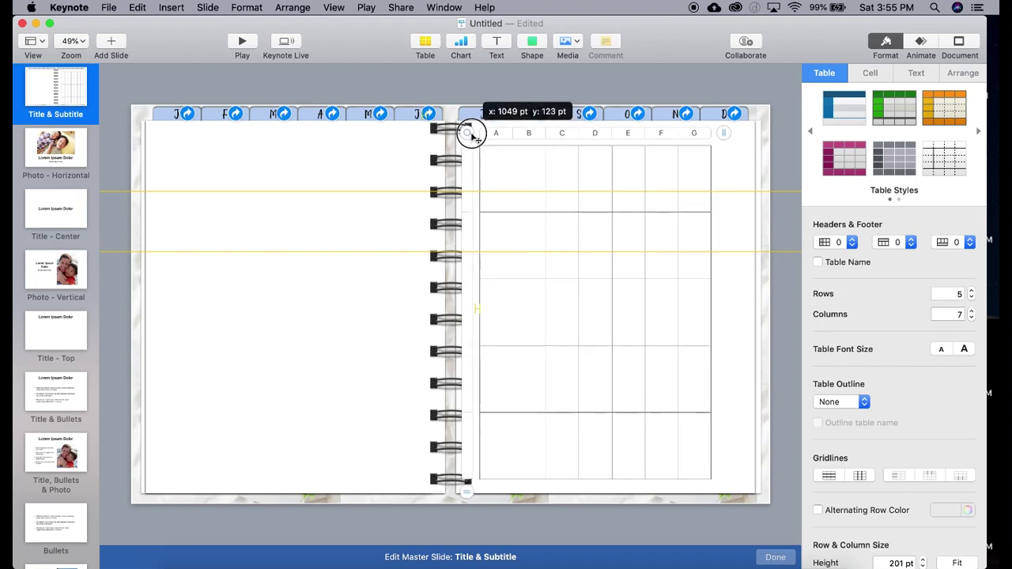
pyautogui.moveTo(712, 311); pyautogui.dragTo(748, 312)
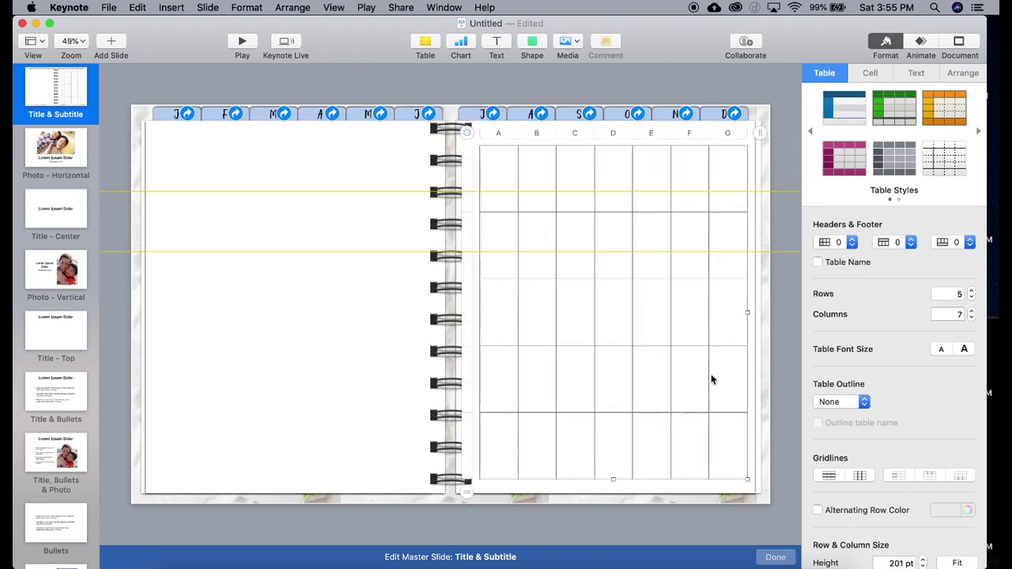
pyautogui.moveTo(612, 479); pyautogui.dragTo(612, 419)
pyautogui.moveTo(471, 143); pyautogui.dragTo(472, 194)
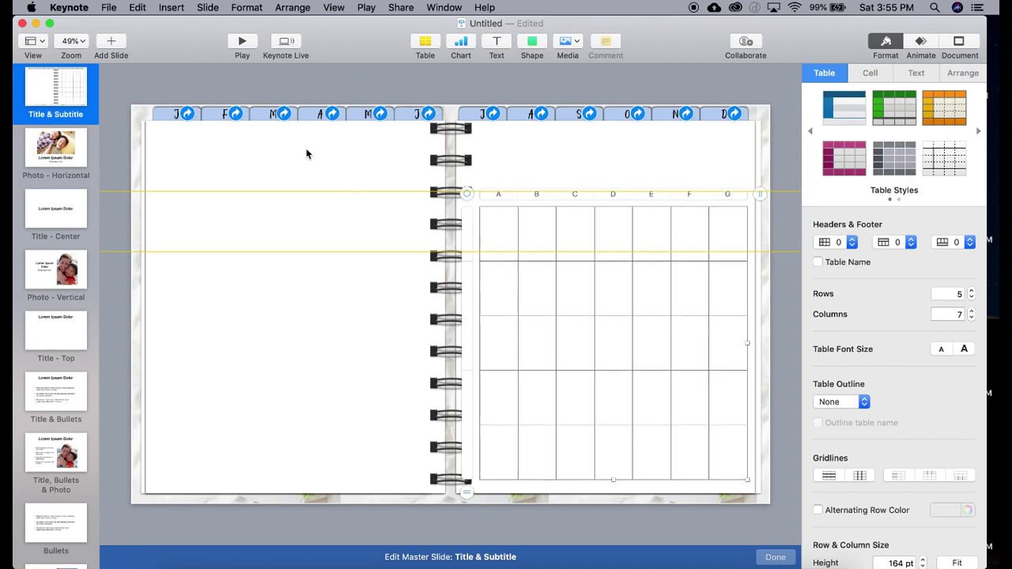
pyautogui.click(312, 330)
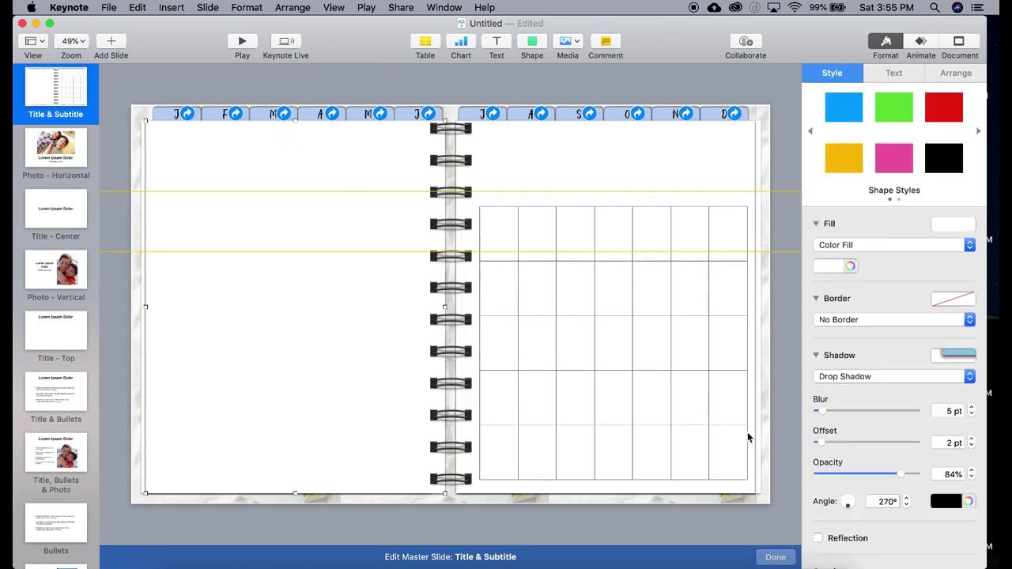
pyautogui.click(775, 557)
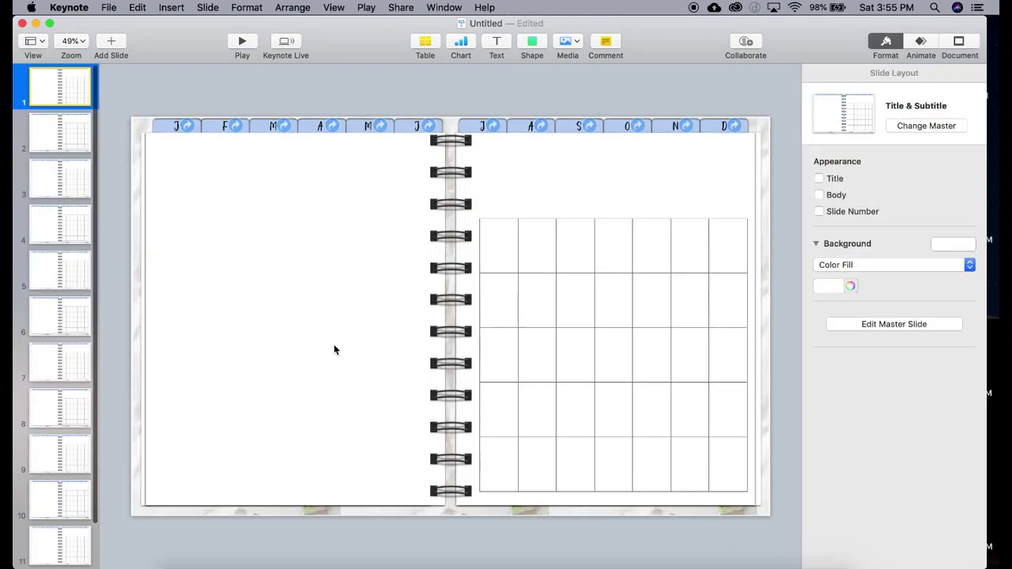
# Add a text box reading "January" above the calendar table on slide 1
pyautogui.click(496, 43)
pyautogui.moveTo(456, 323); pyautogui.dragTo(612, 187)
pyautogui.doubleClick(611, 187)
pyautogui.press('BackSpace')
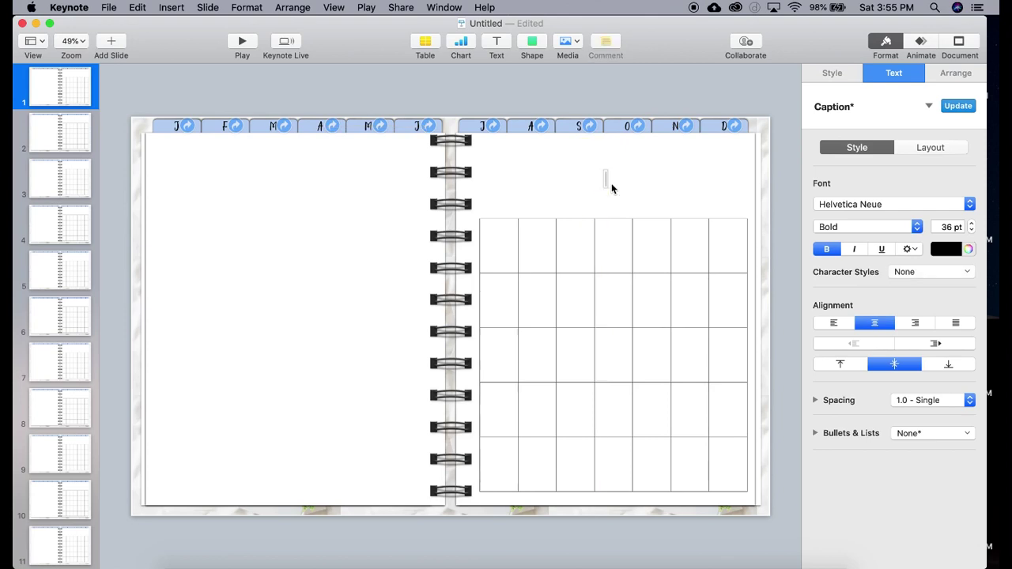
pyautogui.write('January')
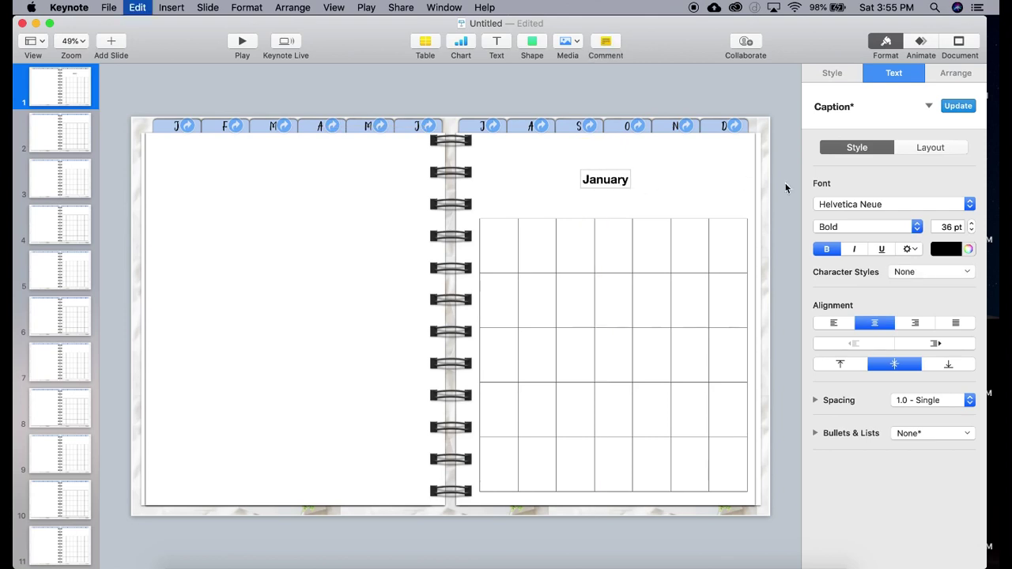
# Set the January heading's font to bhatoshai caps at 60 pt
pyautogui.press('super+a')
pyautogui.click(831, 227)
pyautogui.click(846, 267)
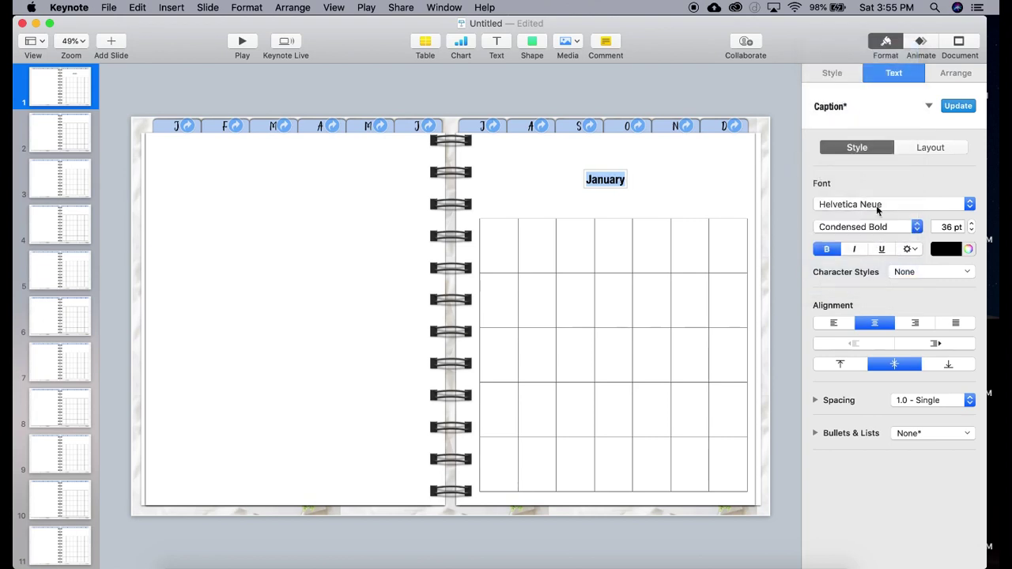
pyautogui.click(890, 204)
pyautogui.click(867, 229)
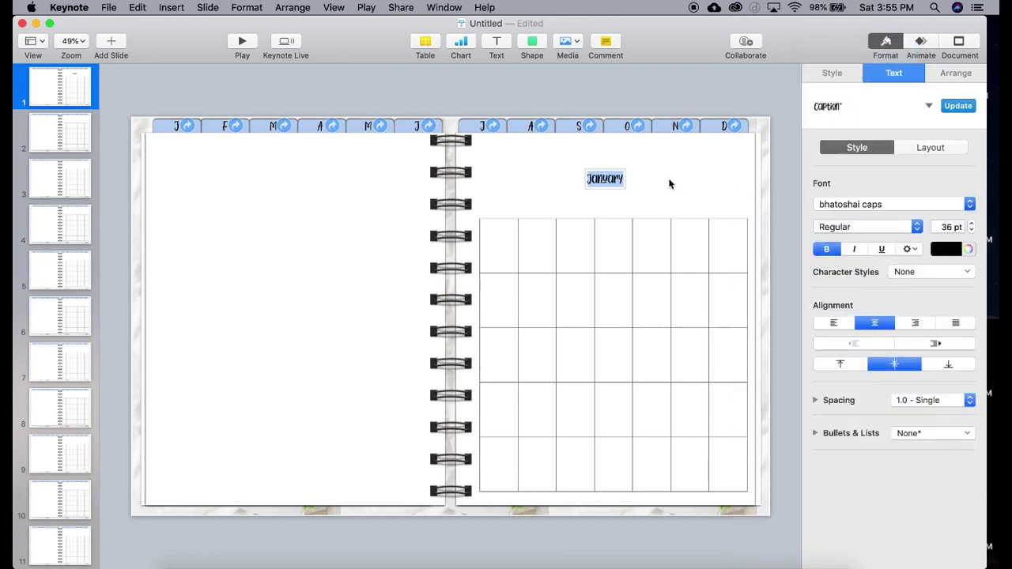
pyautogui.click(945, 226)
pyautogui.write('60')
pyautogui.press('Return')
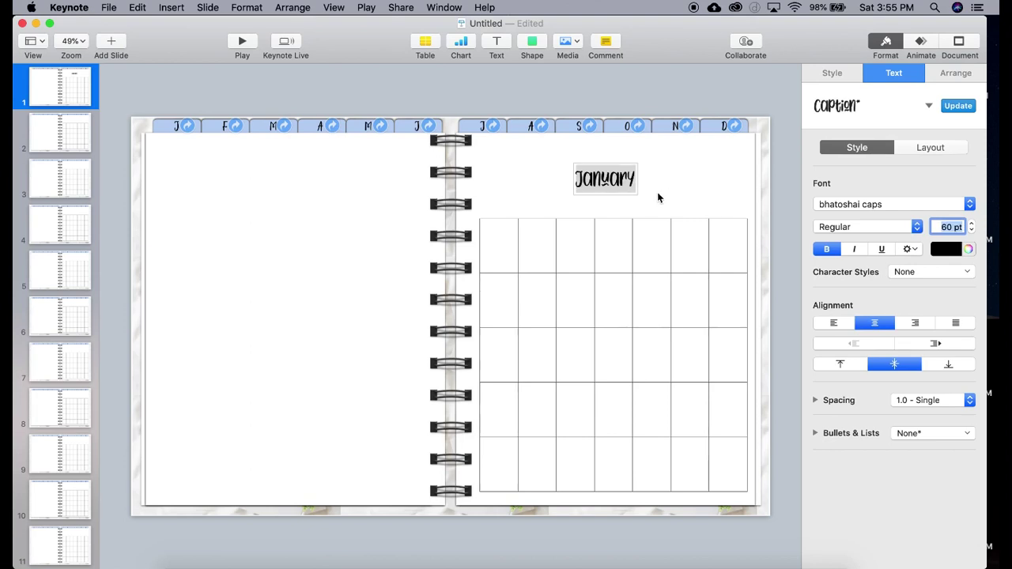
# Move the January heading flush with the calendar's right edge, then paste a copy of it onto slide 2
pyautogui.click(658, 198)
pyautogui.moveTo(625, 182); pyautogui.dragTo(738, 174)
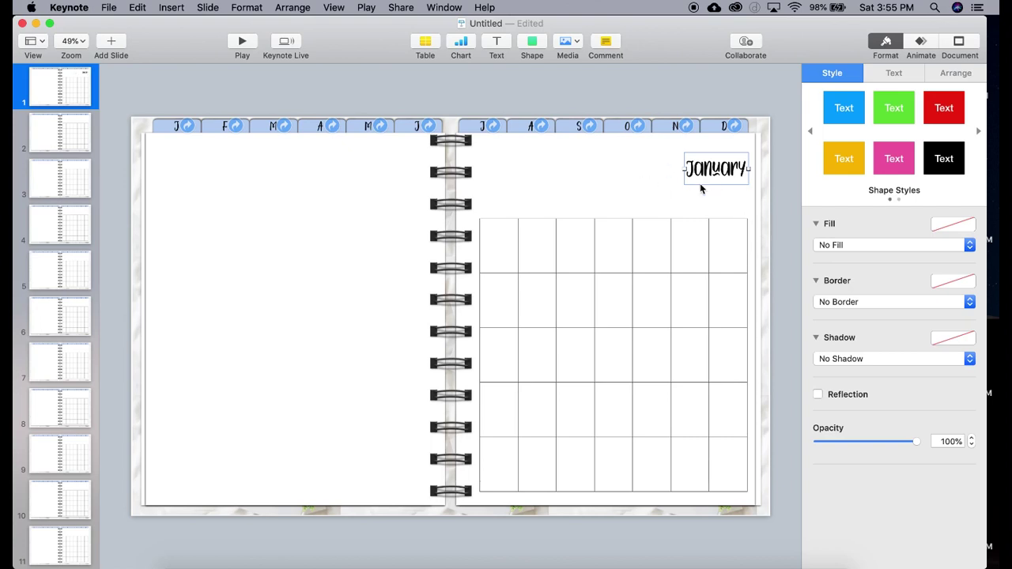
pyautogui.click(137, 8)
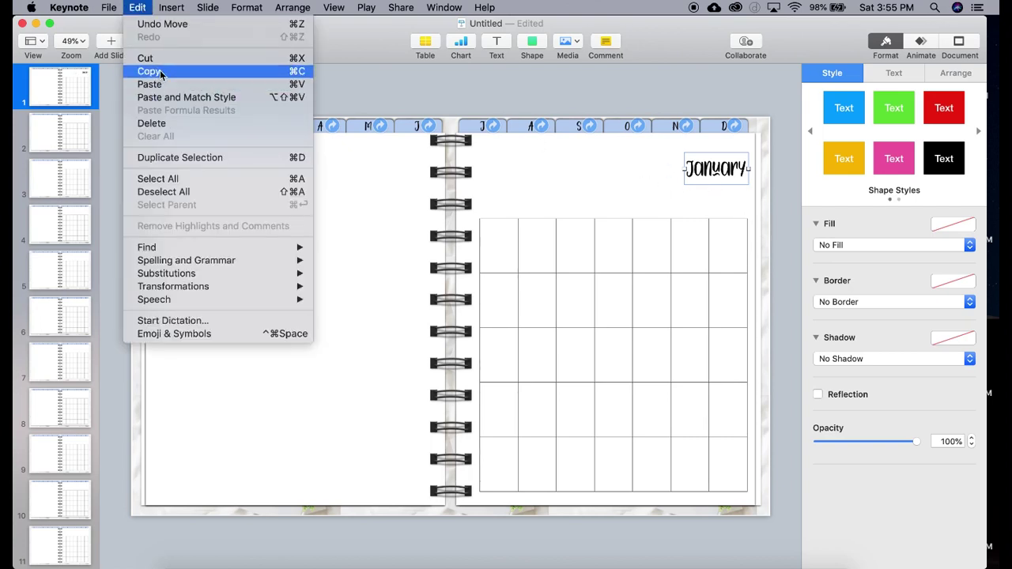
pyautogui.click(159, 72)
pyautogui.click(72, 140)
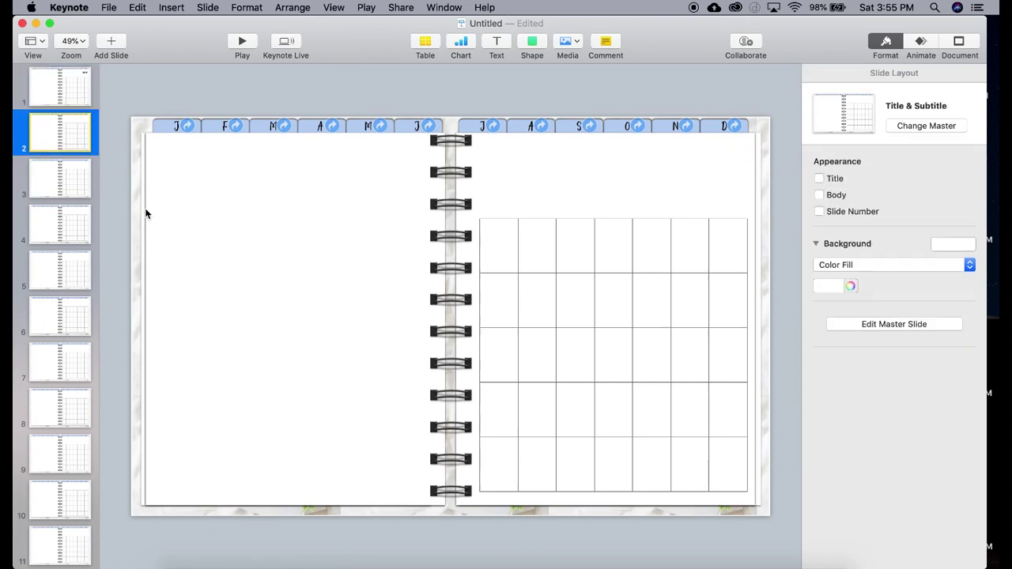
pyautogui.click(135, 7)
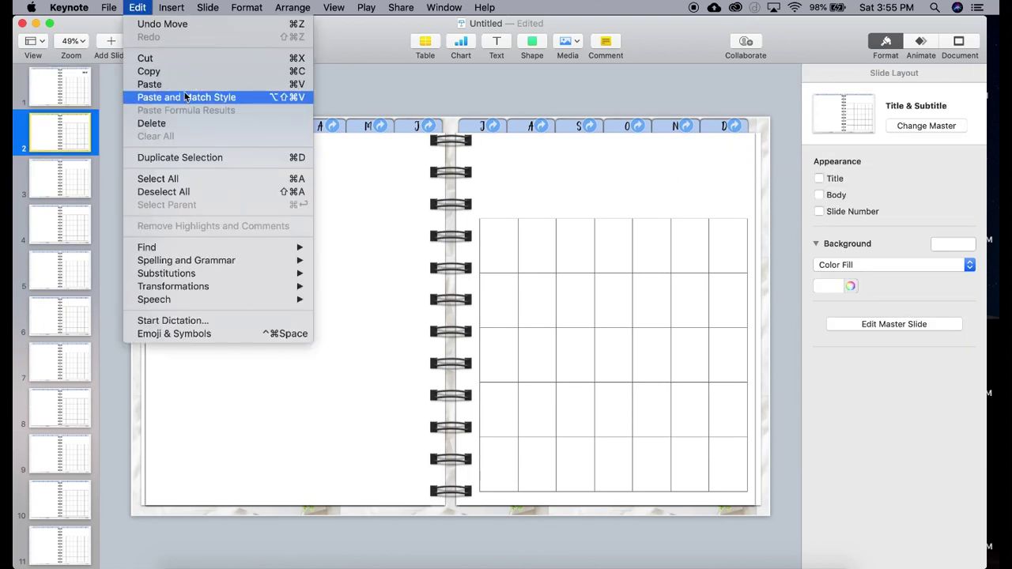
pyautogui.click(163, 81)
# Right-align the copied heading on slide 2 and change its text to "February"
pyautogui.doubleClick(722, 167)
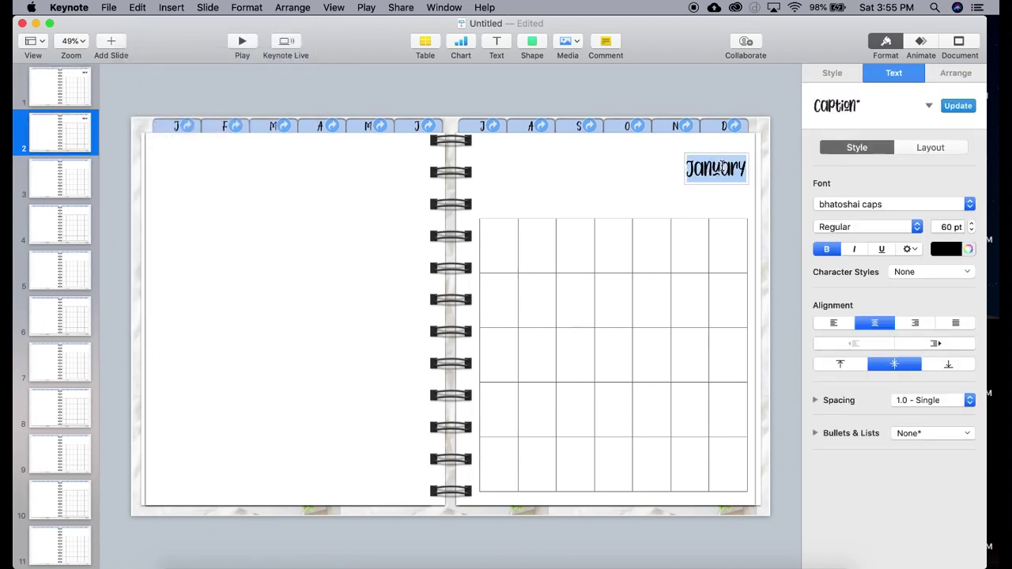
pyautogui.click(917, 323)
pyautogui.write('February')
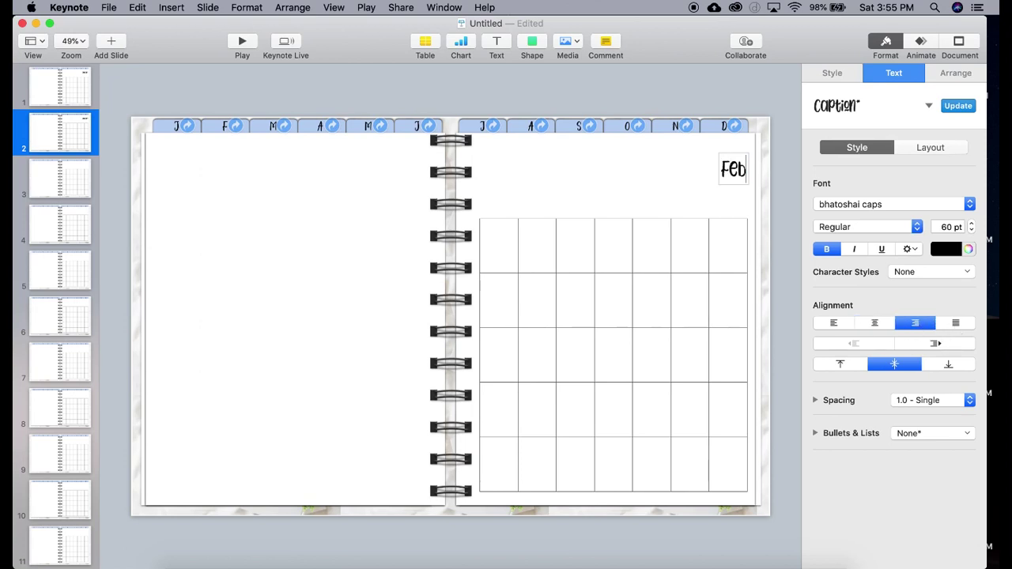
pyautogui.click(406, 222)
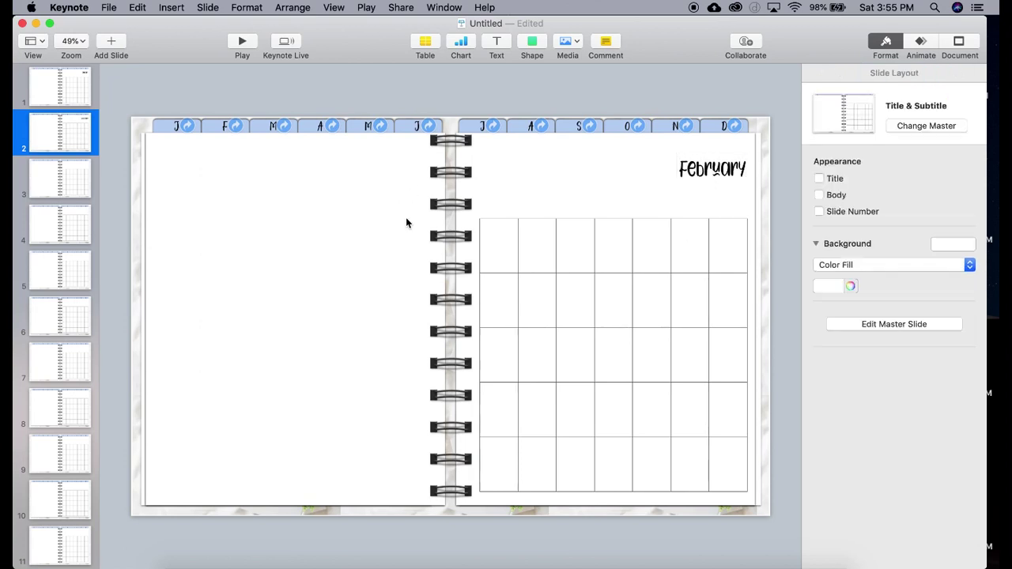
# Copy the February heading onto slide 3 and change the copy's text to "March"
pyautogui.click(715, 168)
pyautogui.press('super+c')
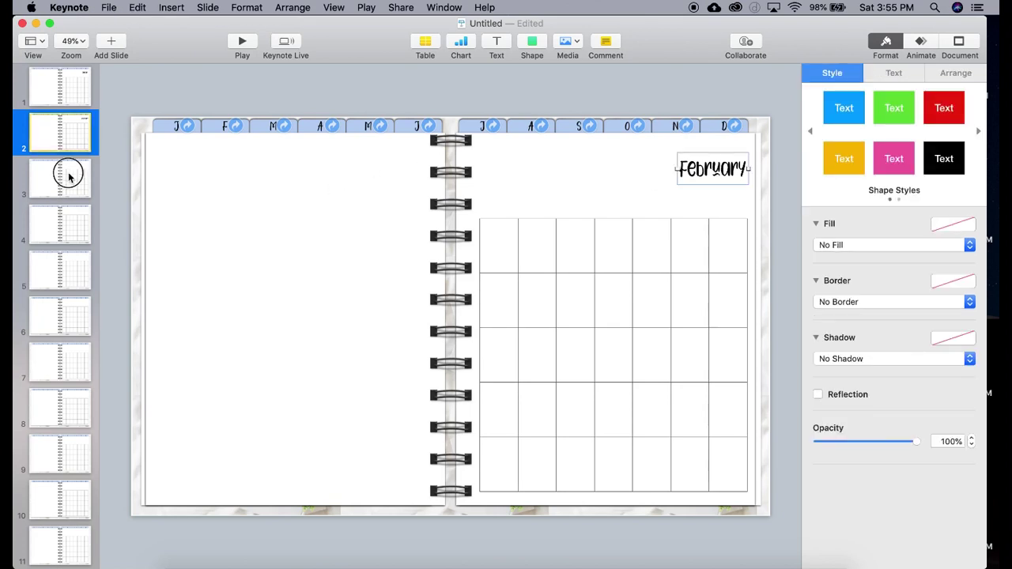
pyautogui.click(67, 176)
pyautogui.press('super+v')
pyautogui.doubleClick(723, 168)
pyautogui.write('March')
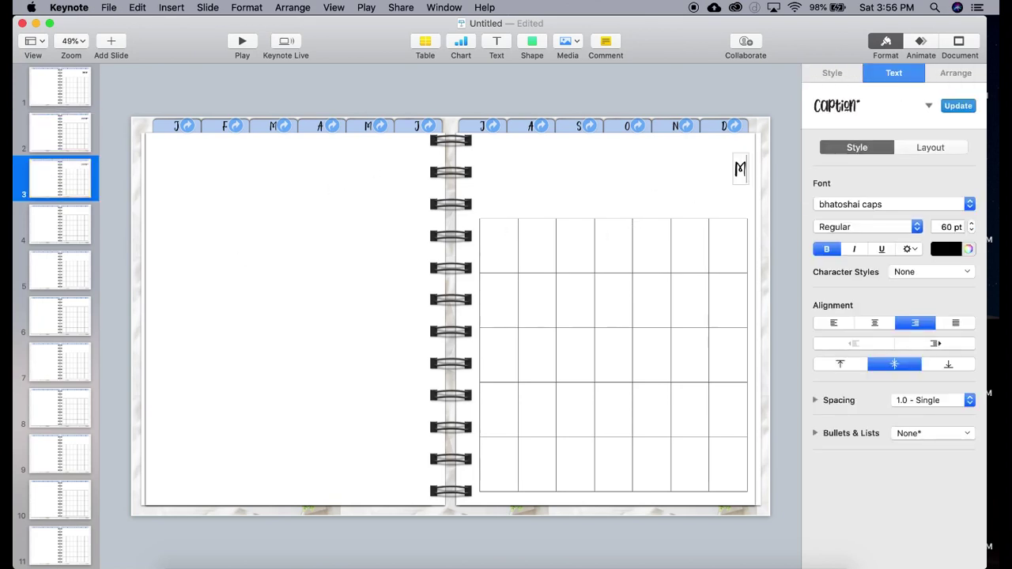
# Paste the copied month heading onto slide 4 and change its text to "April"
pyautogui.click(63, 226)
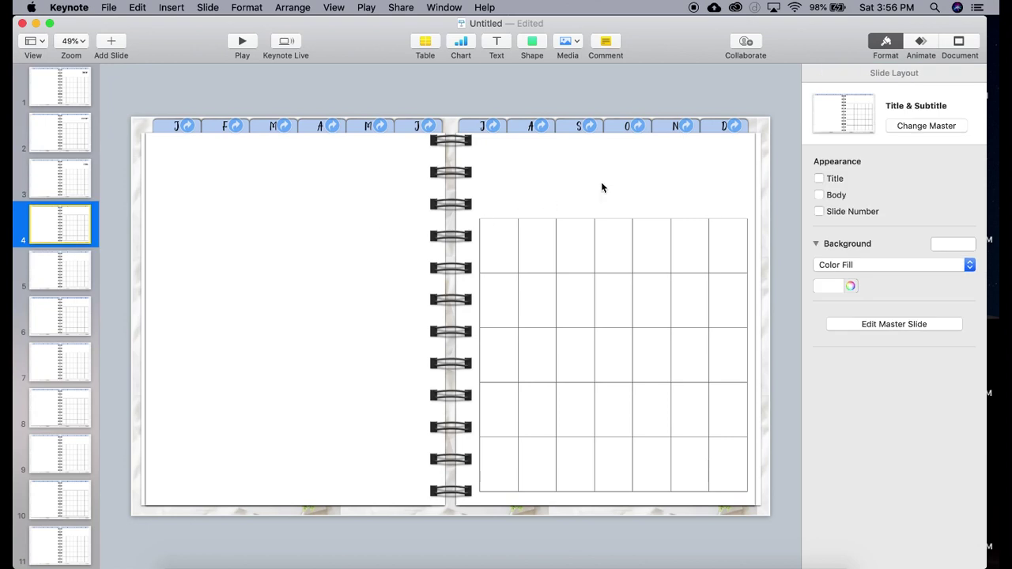
pyautogui.click(717, 177)
pyautogui.doubleClick(704, 167)
pyautogui.write('April')
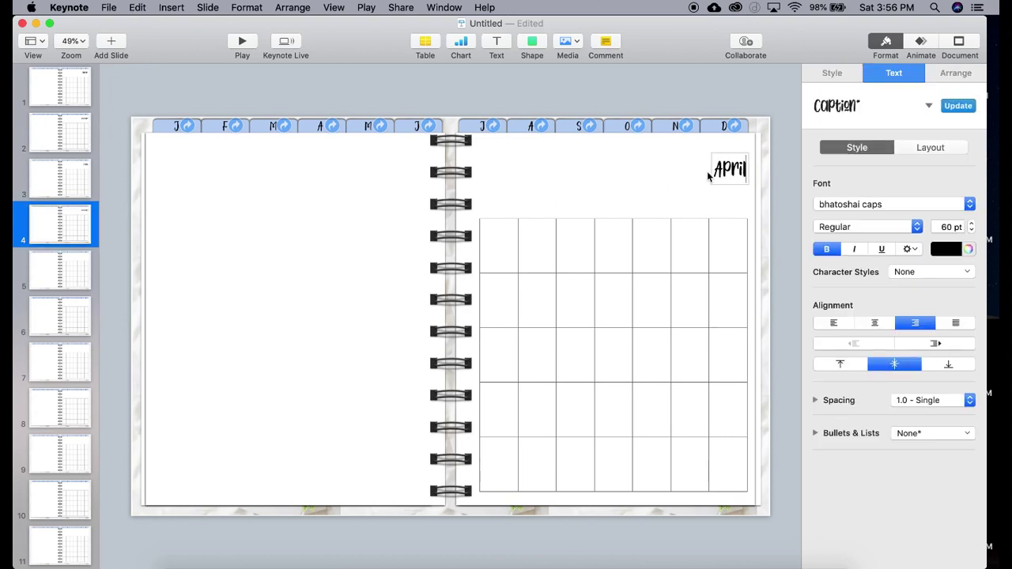
# Paste the copied month heading onto slide 5 and change its text to "May"
pyautogui.click(57, 278)
pyautogui.press('super+v')
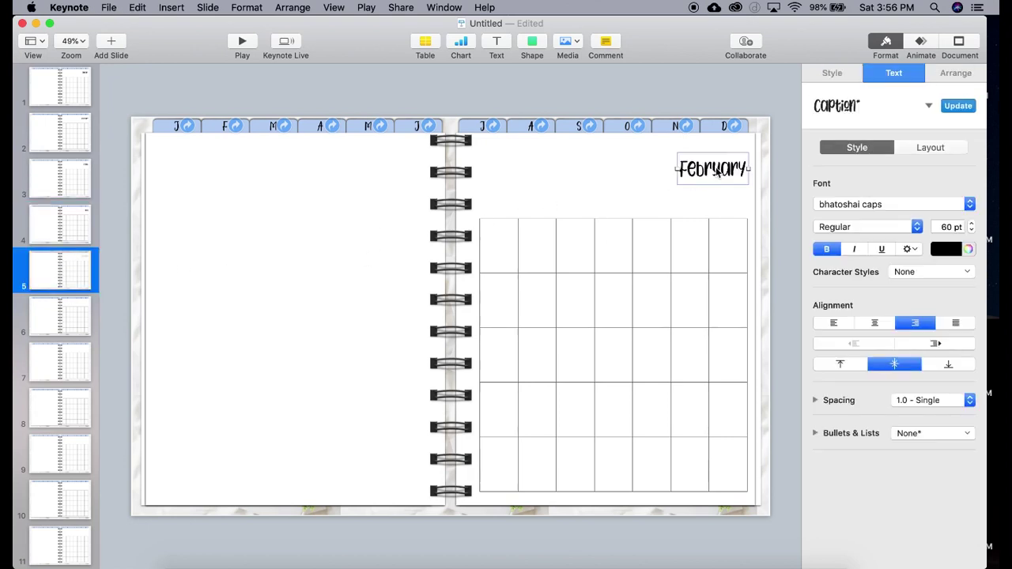
pyautogui.doubleClick(712, 168)
pyautogui.write('May')
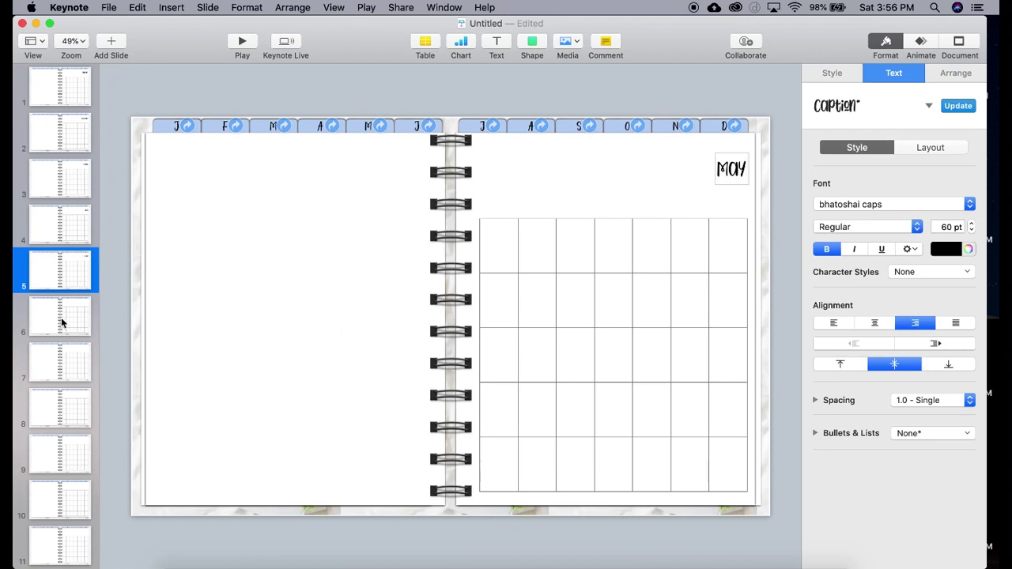
# Paste the copied month heading onto slide 6 and change its text to "June"
pyautogui.click(61, 317)
pyautogui.press('super+v')
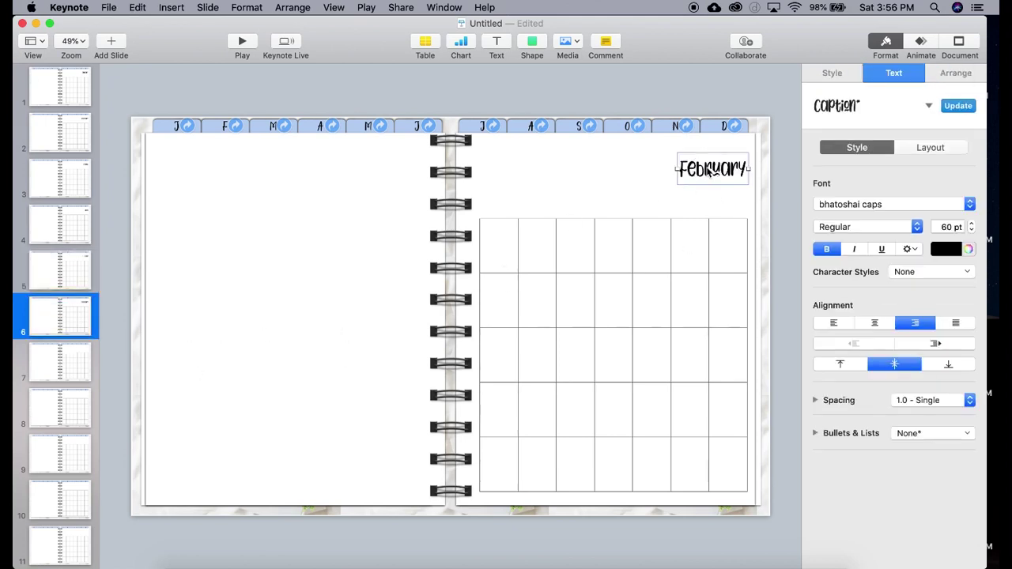
pyautogui.doubleClick(709, 170)
pyautogui.write('June')
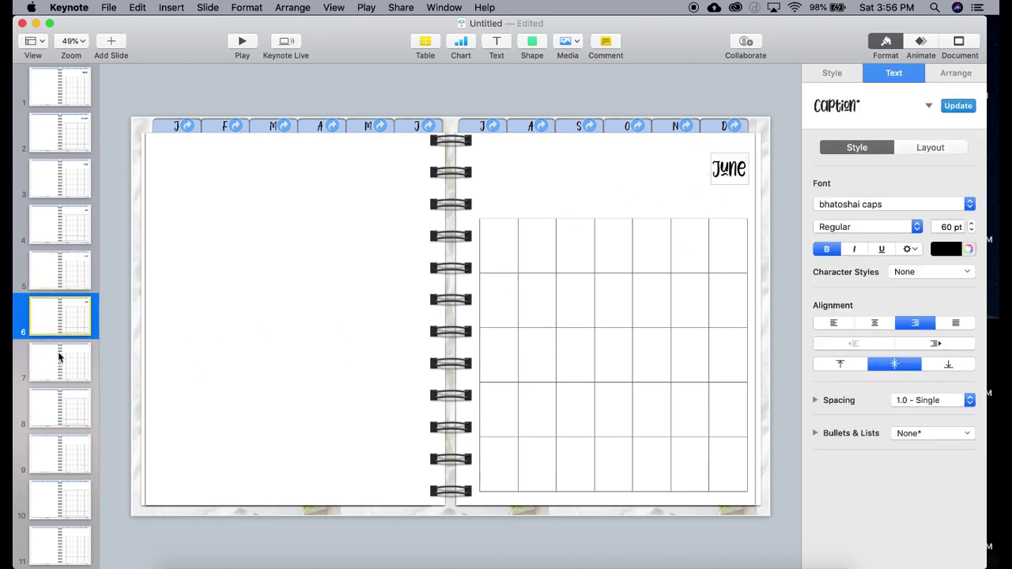
# Paste the copied month heading onto slide 7 and change its text to "July"
pyautogui.click(61, 360)
pyautogui.press('super+v')
pyautogui.doubleClick(706, 168)
pyautogui.write('July')
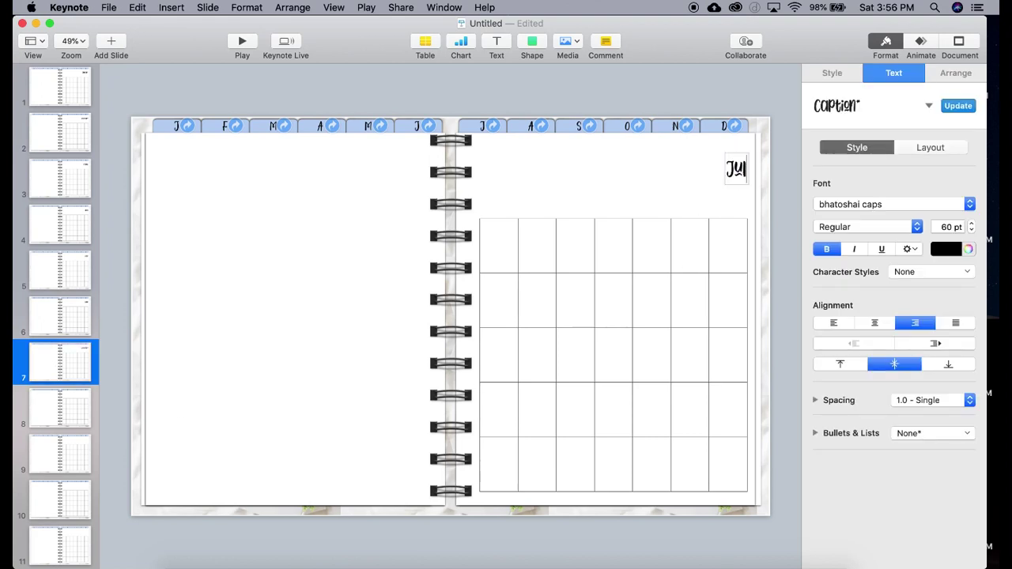
# Paste the copied month heading onto slide 8 and change its text to "August"
pyautogui.click(57, 409)
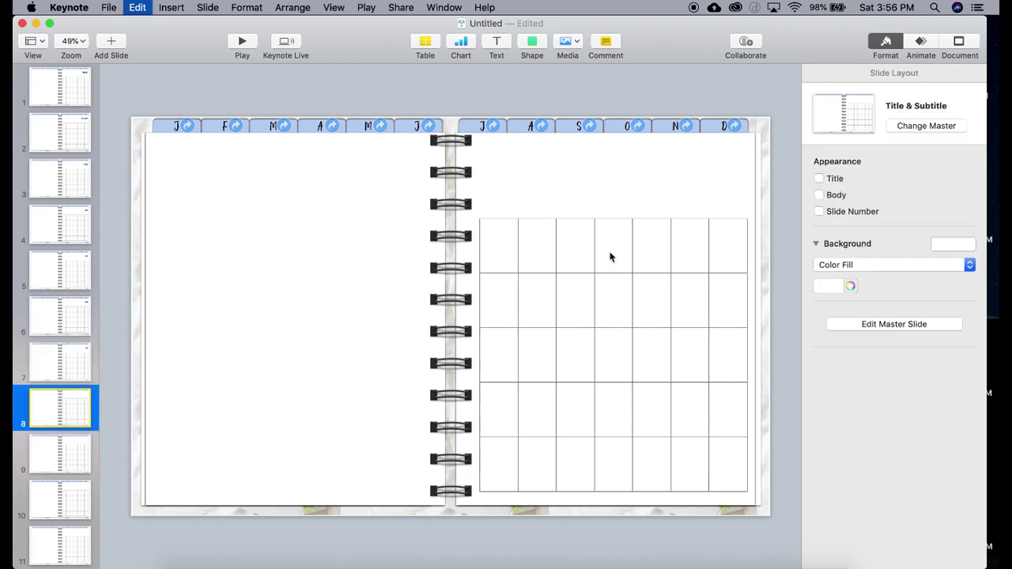
pyautogui.press('super+v')
pyautogui.doubleClick(709, 168)
pyautogui.write('August')
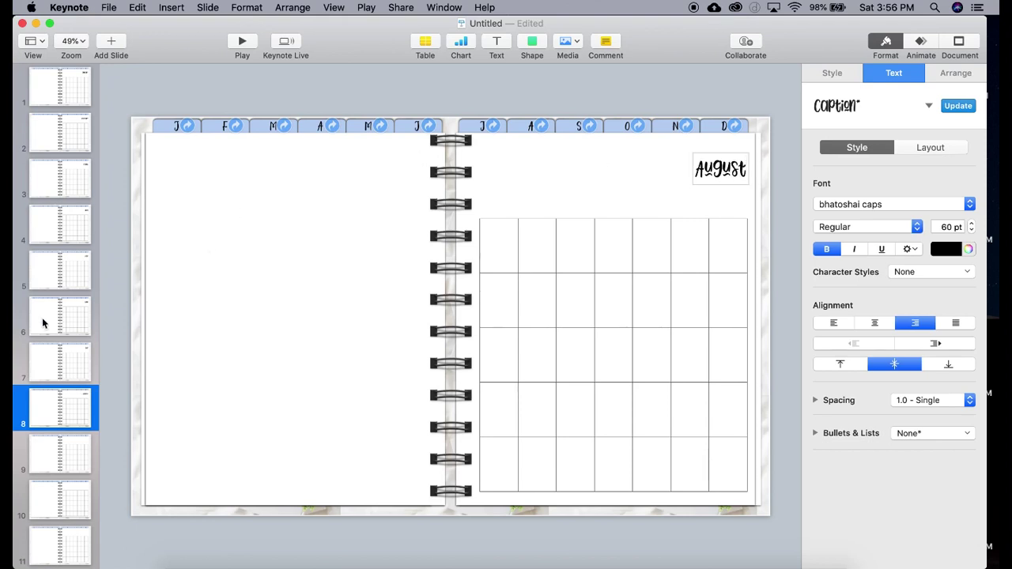
# Paste the copied month heading onto slide 9 and change its text to "September"
pyautogui.scroll(-2, 35, 344)
pyautogui.click(67, 437)
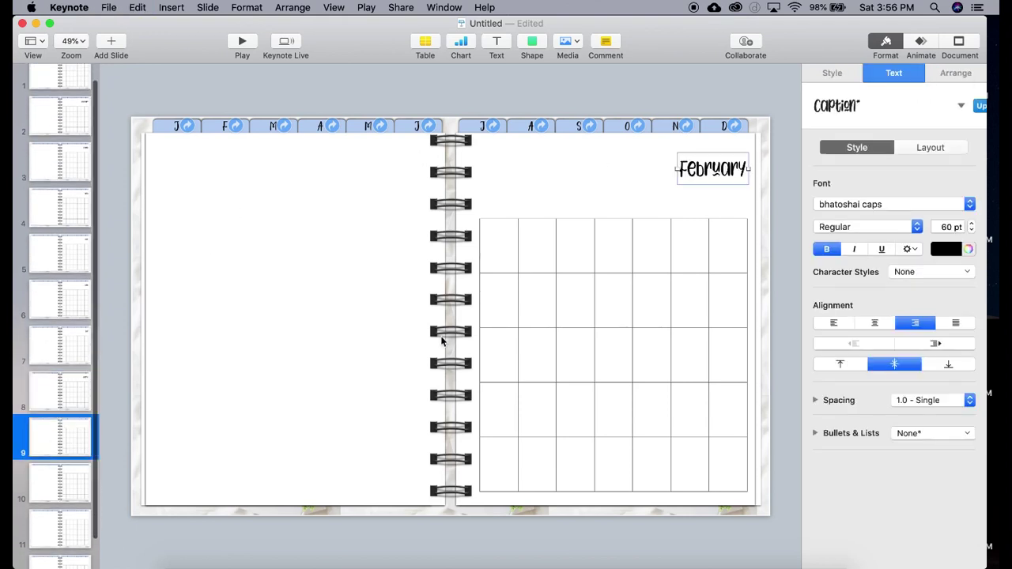
pyautogui.doubleClick(724, 169)
pyautogui.write('september')
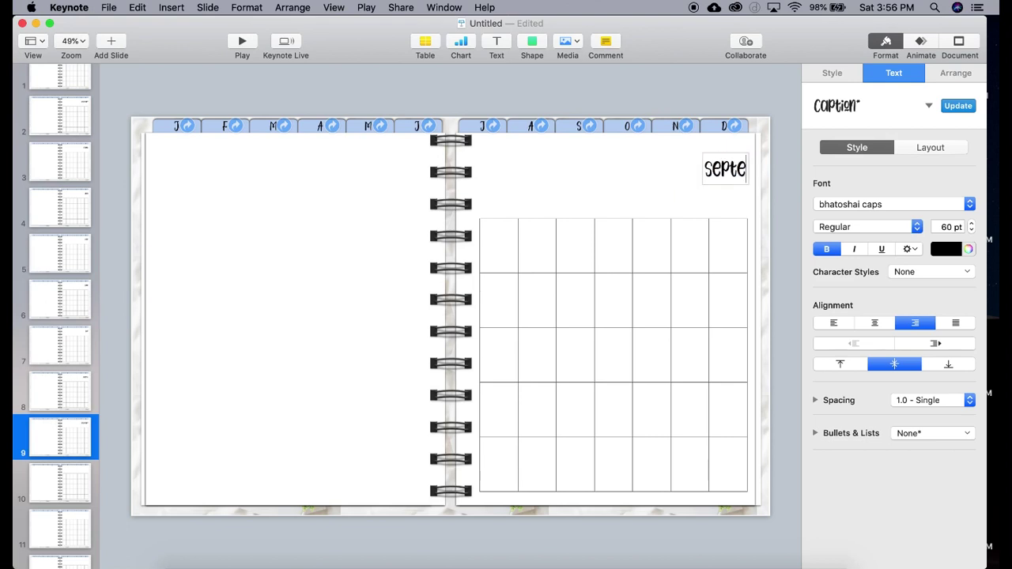
# Paste the copied month heading onto slide 10 and change its text to "October"
pyautogui.click(56, 482)
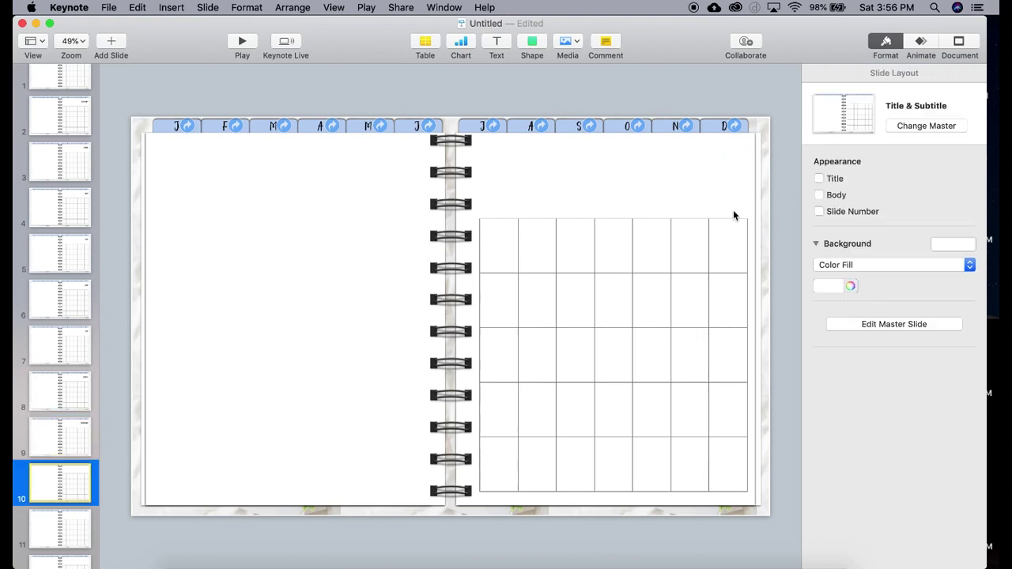
pyautogui.click(714, 182)
pyautogui.doubleClick(714, 169)
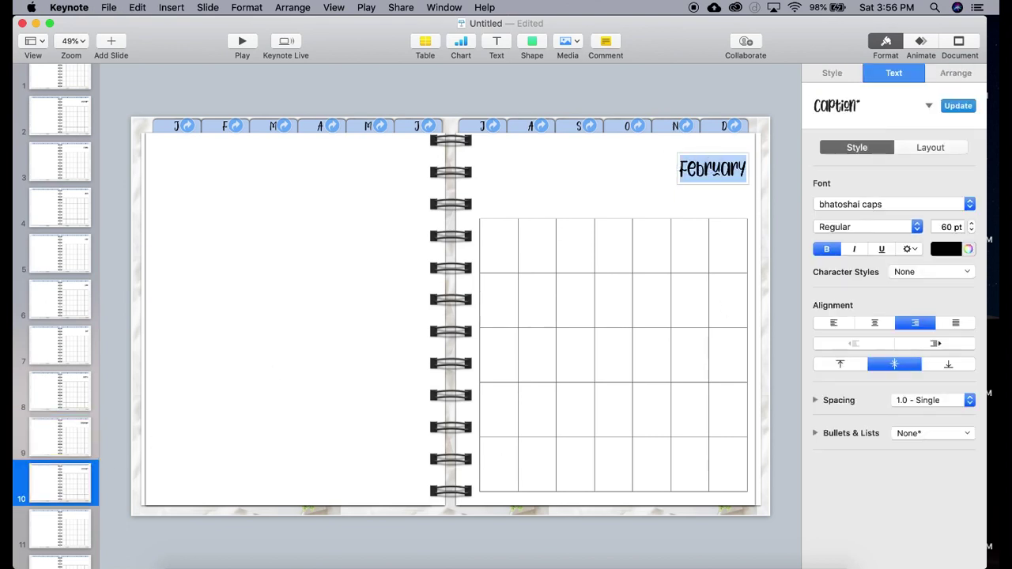
pyautogui.write('october')
# Paste the copied month heading onto slide 11 and change its text to "November"
pyautogui.click(56, 520)
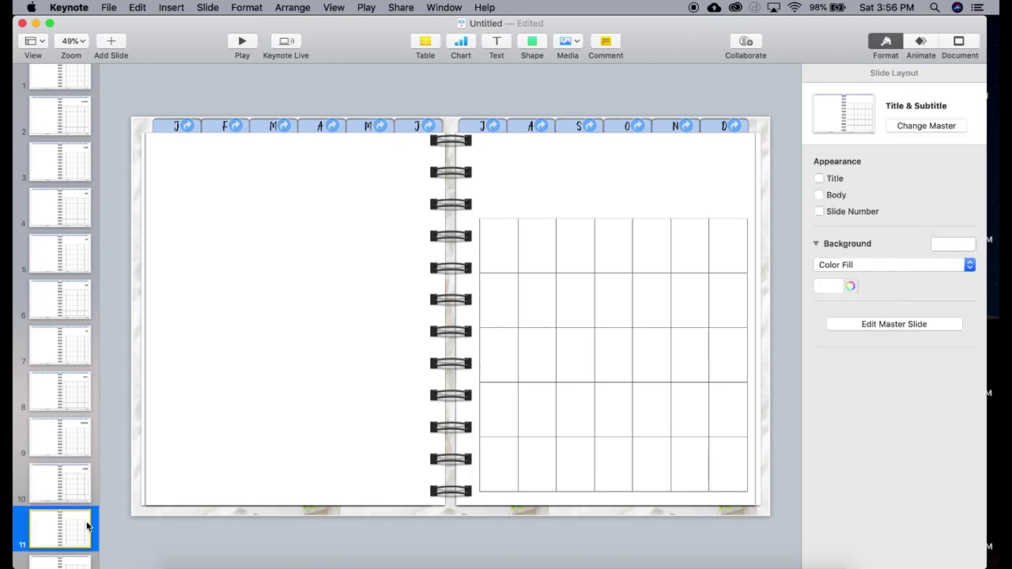
pyautogui.doubleClick(709, 166)
pyautogui.write('november')
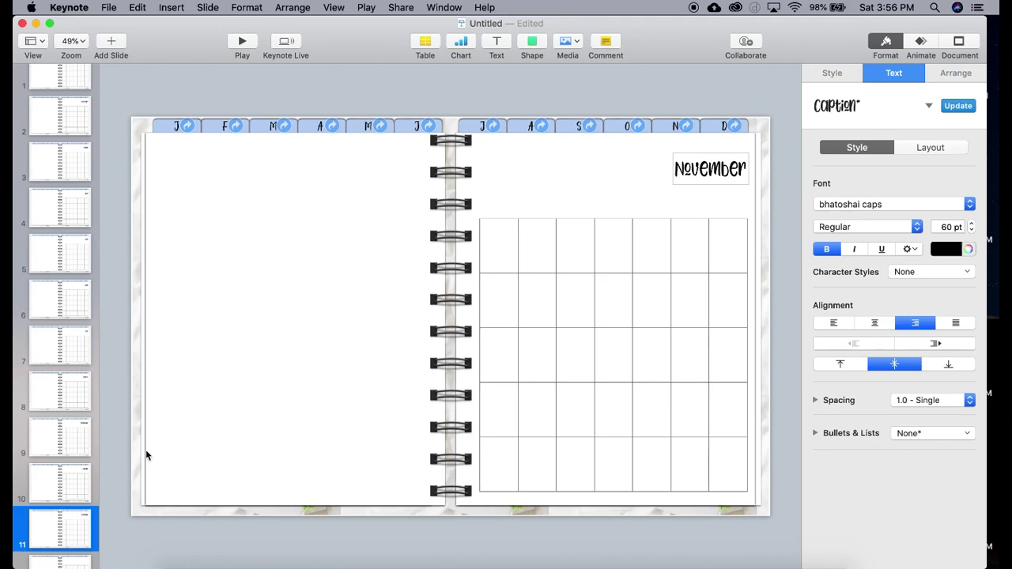
# Paste the copied month heading onto slide 12 and change its text to "December"
pyautogui.click(38, 510)
pyautogui.press('Return')
pyautogui.click(711, 169)
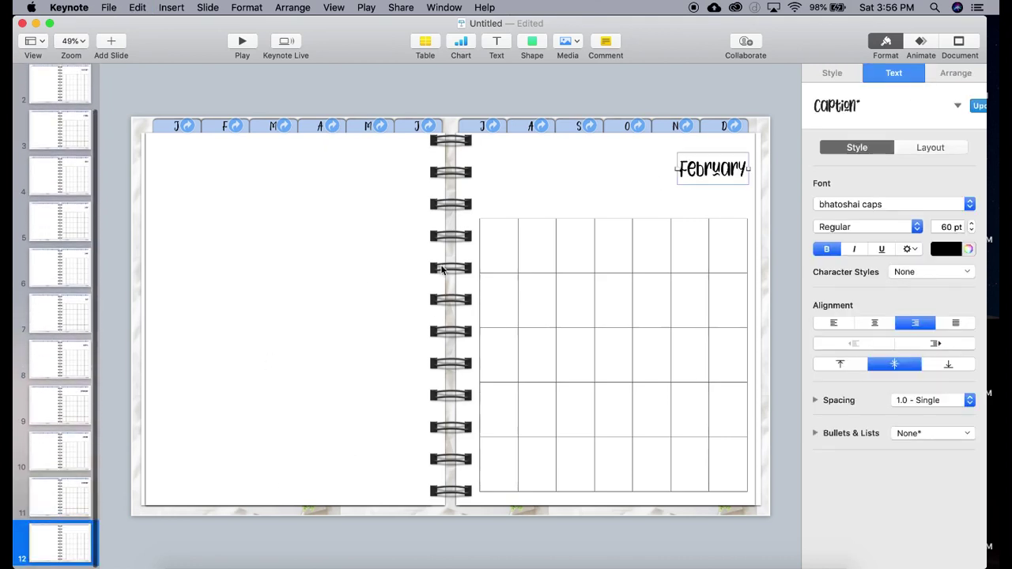
pyautogui.doubleClick(716, 169)
pyautogui.write('december')
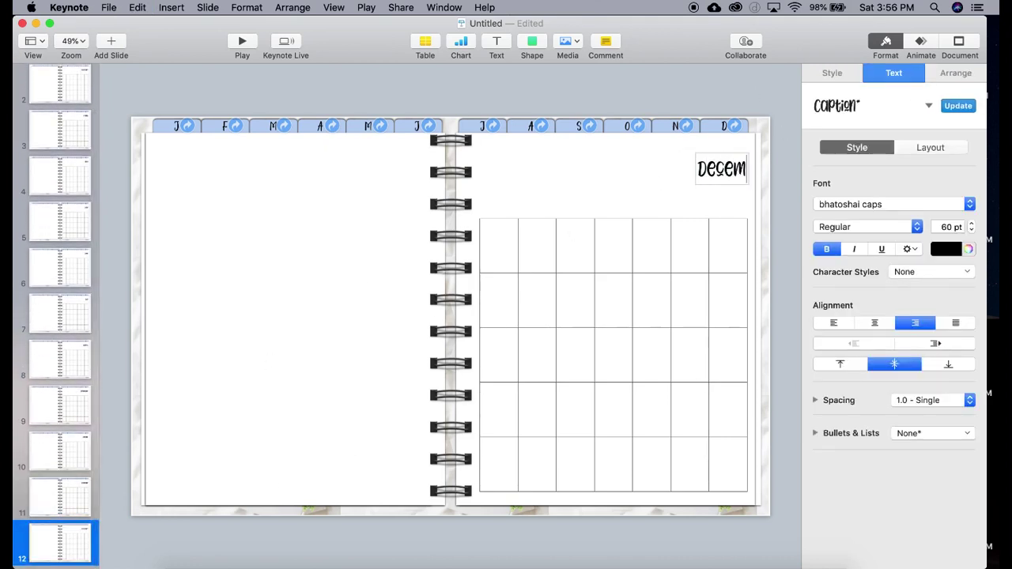
# Play the slideshow from slide 10, test the March, June, November and January tab links, and exit the slideshow
pyautogui.click(50, 457)
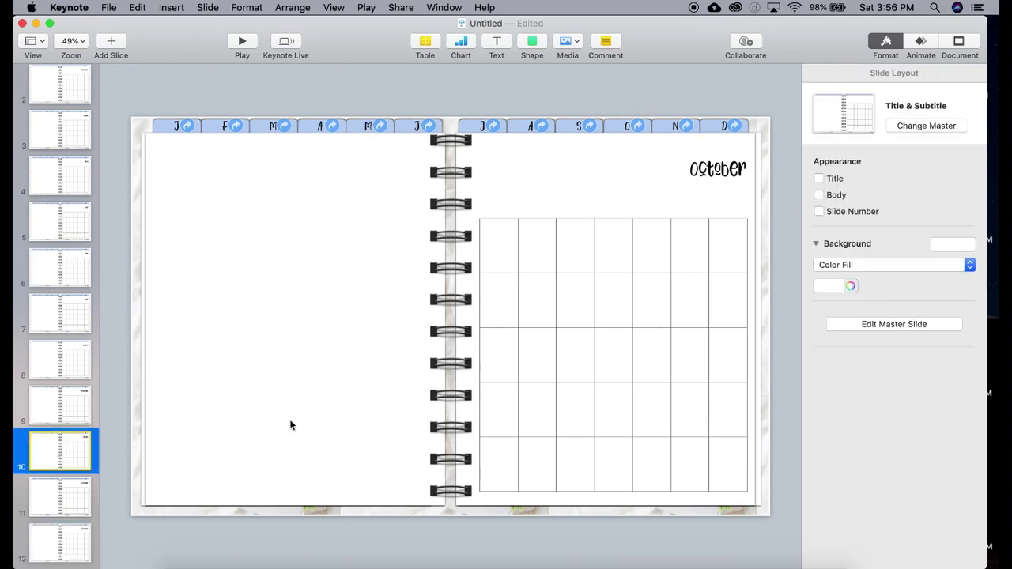
pyautogui.click(241, 40)
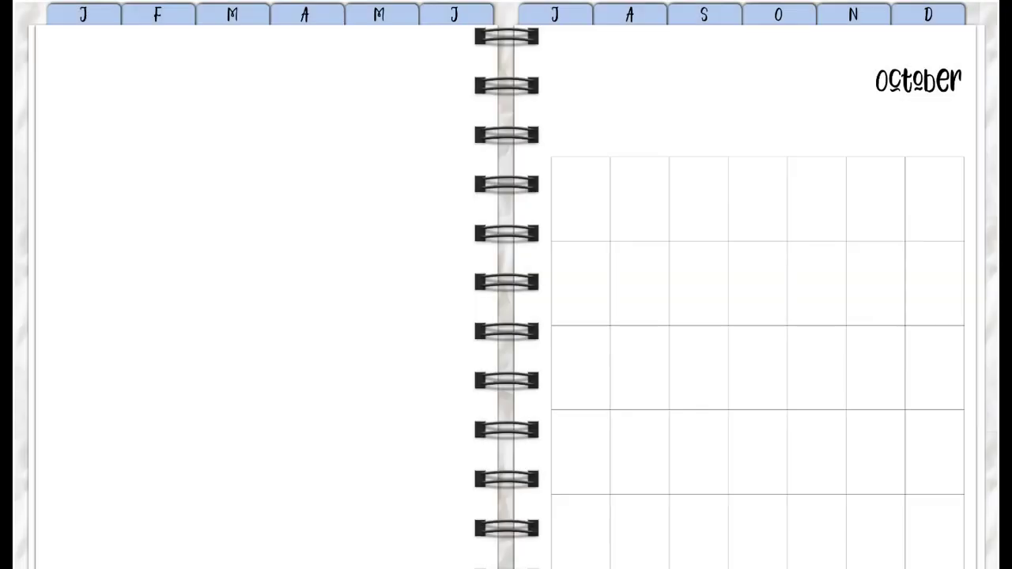
pyautogui.click(206, 17)
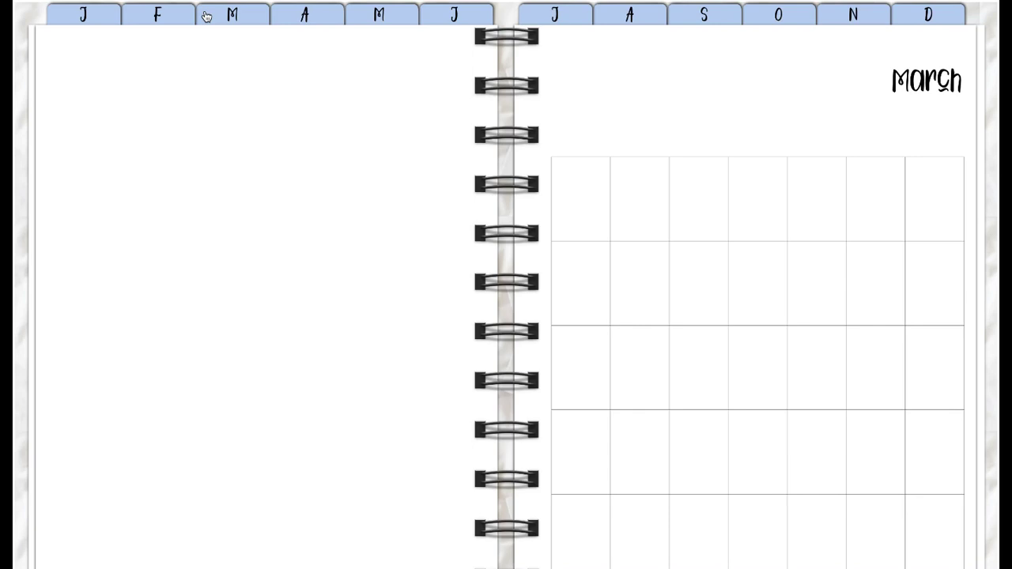
pyautogui.click(432, 23)
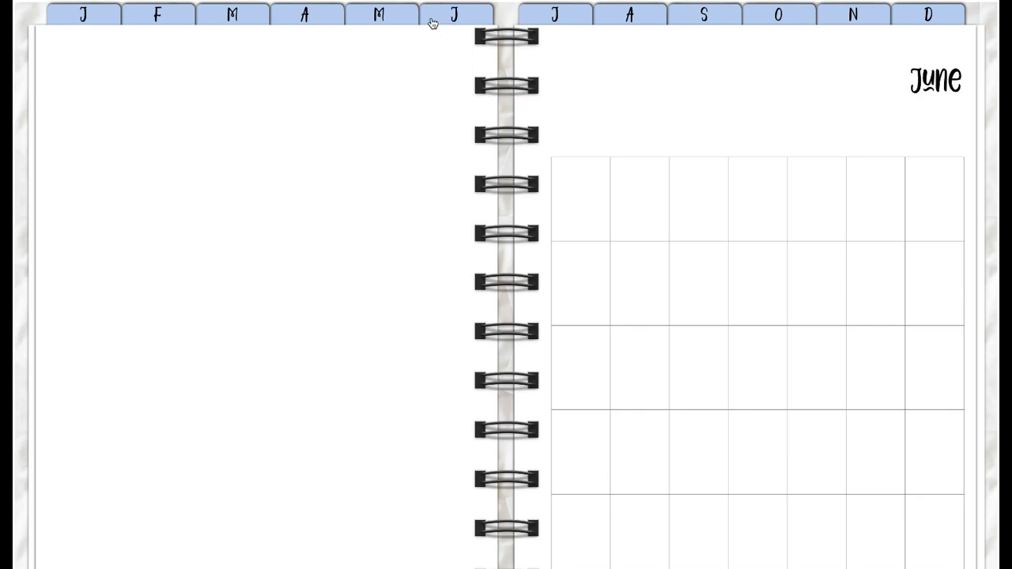
pyautogui.click(834, 18)
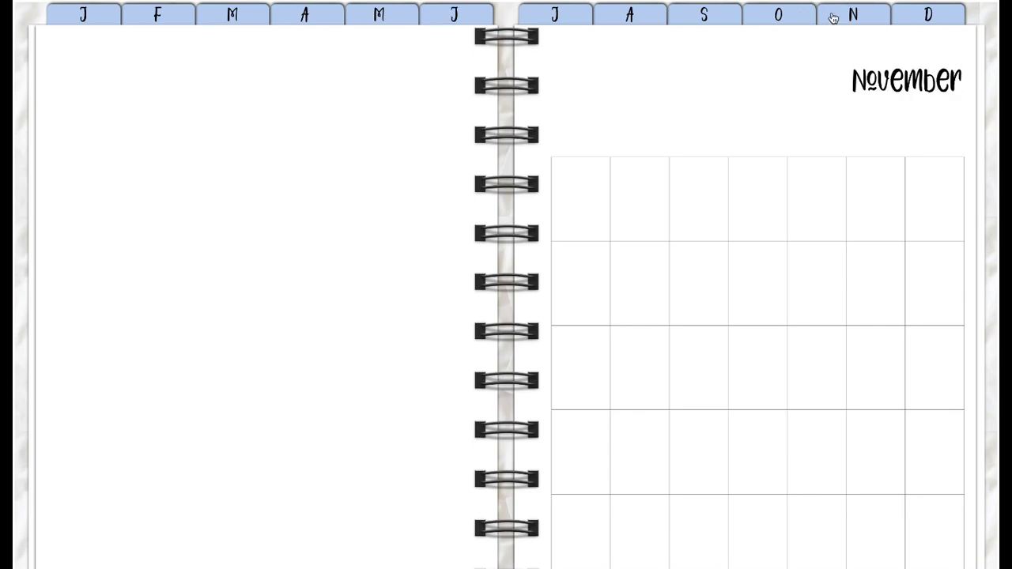
pyautogui.click(97, 18)
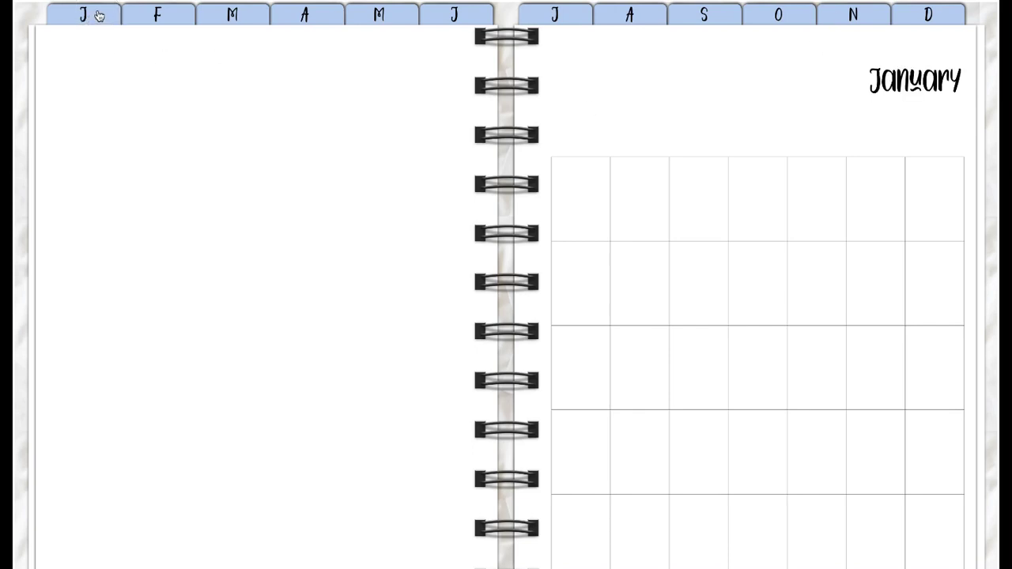
pyautogui.press('Escape')
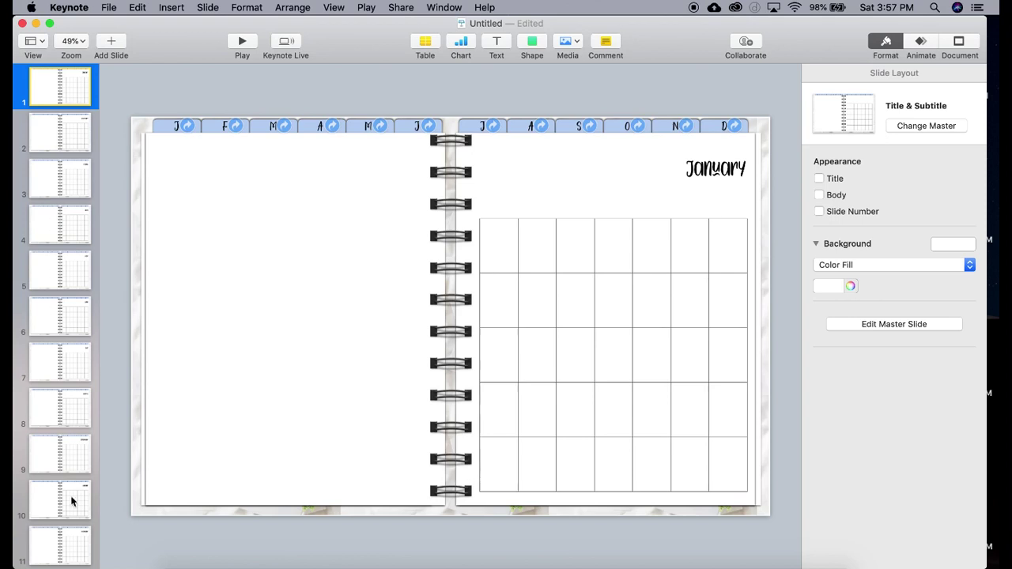
# Go to the December slide at the end of the planner
pyautogui.scroll(-5, 72, 503)
pyautogui.scroll(-2, 76, 530)
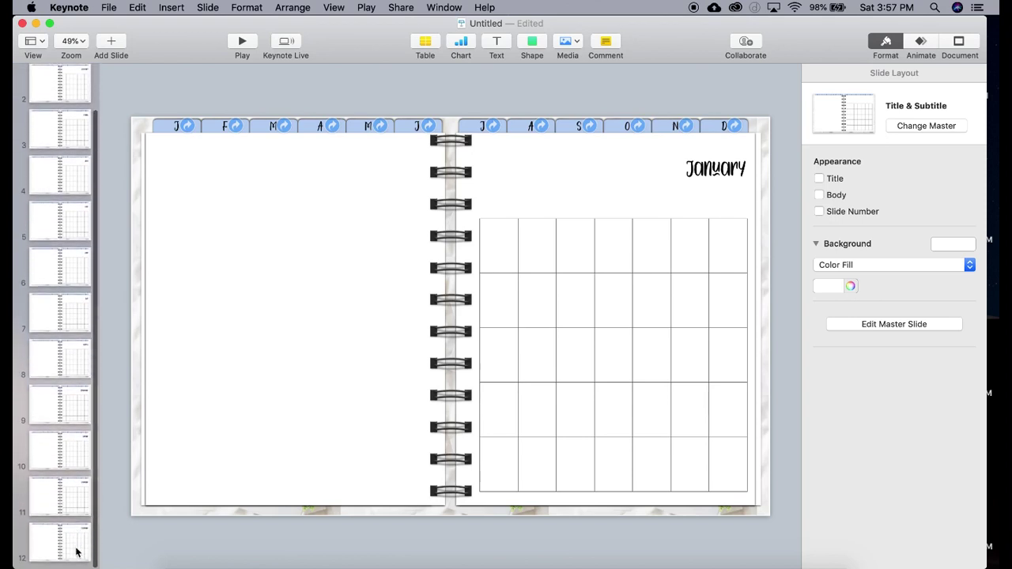
pyautogui.click(78, 554)
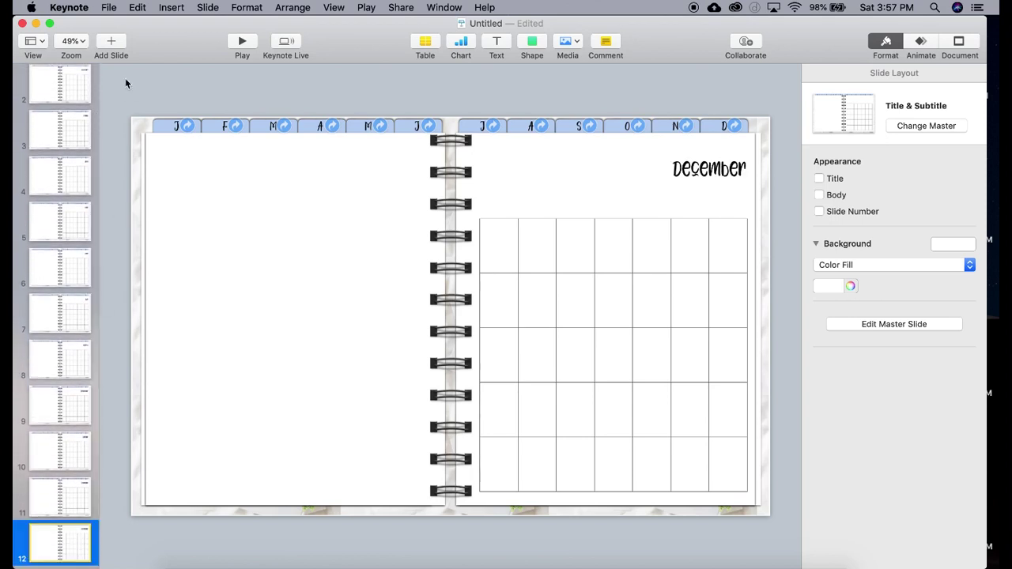
# Add a slide with the Blank layout after the December slide
pyautogui.click(110, 42)
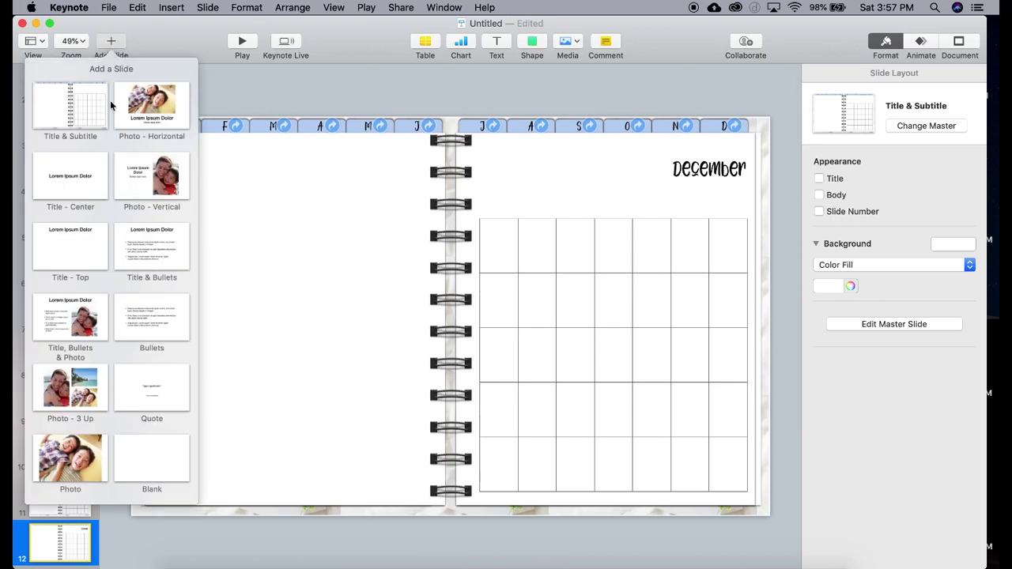
pyautogui.click(153, 472)
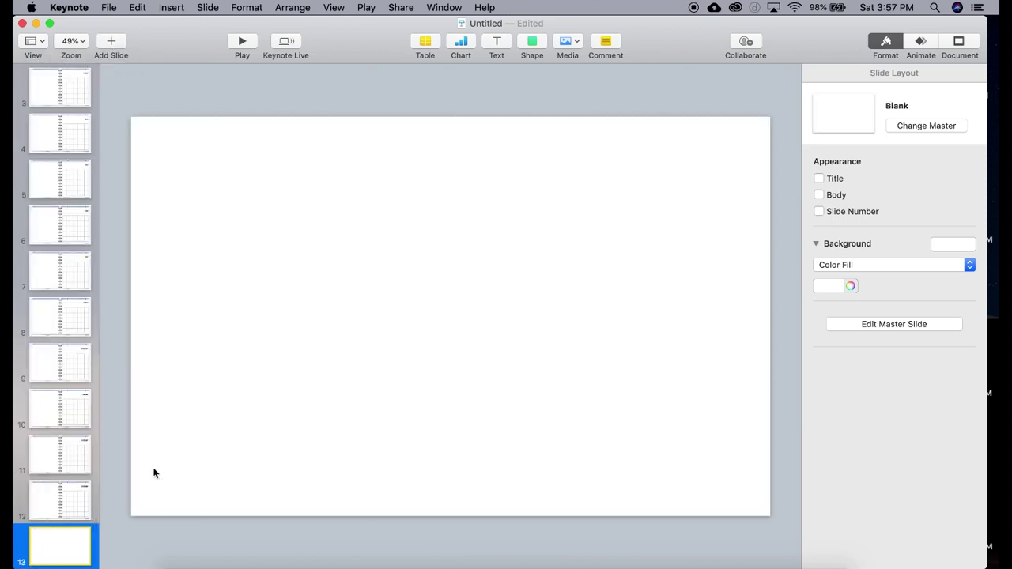
# Copy all objects from the Title & Subtitle master used by slide 12, and exit master editing
pyautogui.click(45, 503)
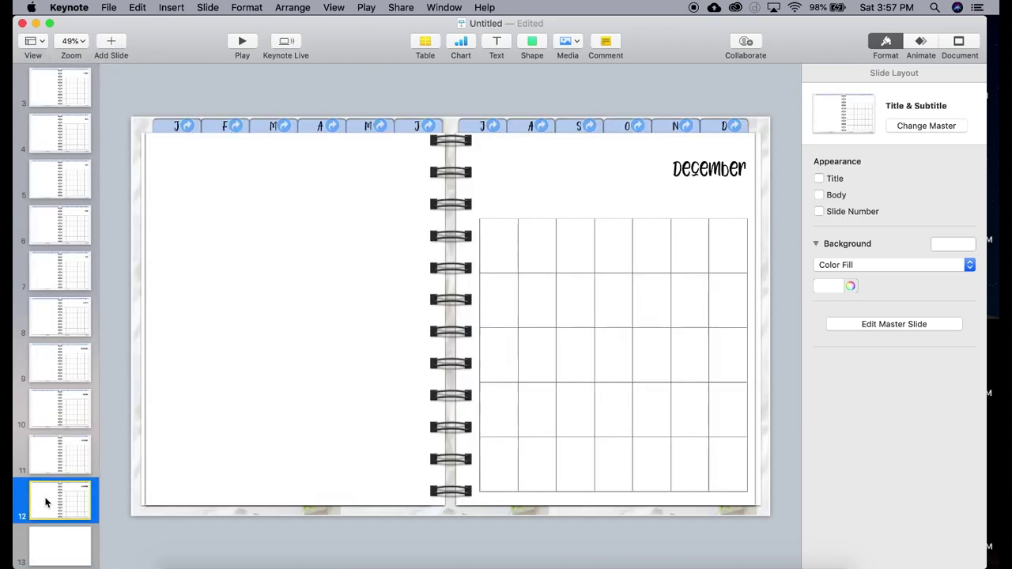
pyautogui.click(861, 327)
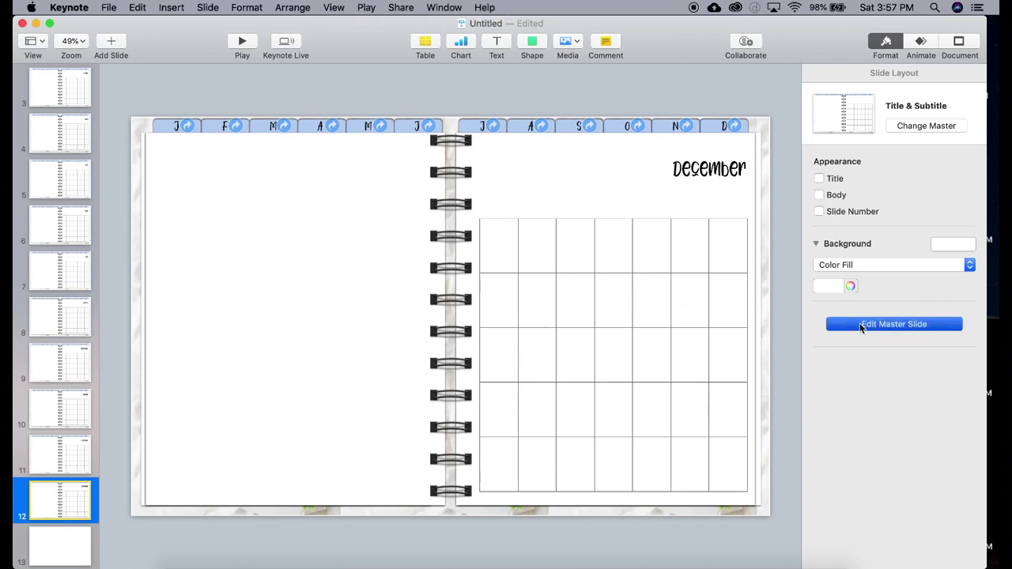
pyautogui.click(347, 165)
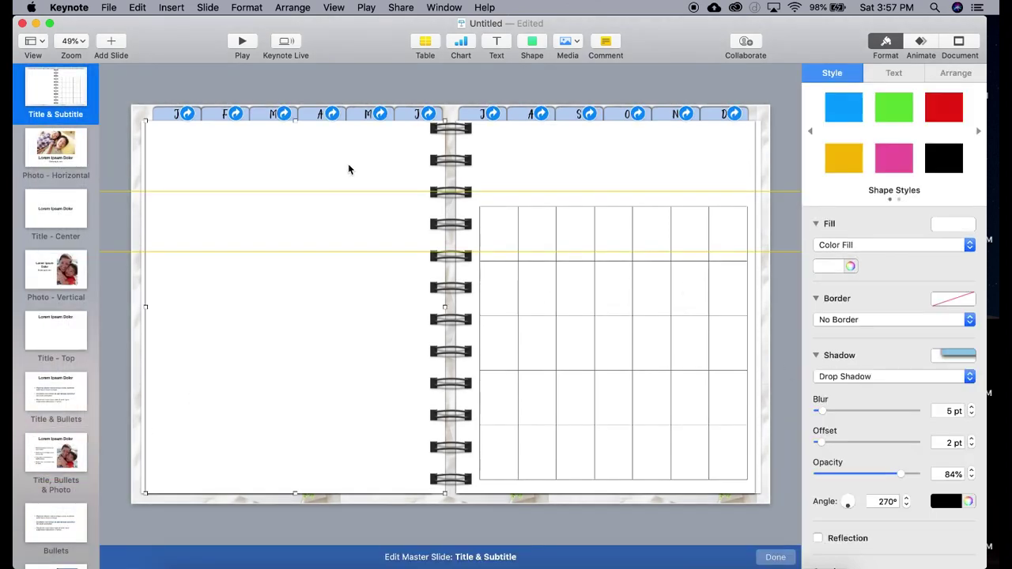
pyautogui.click(137, 7)
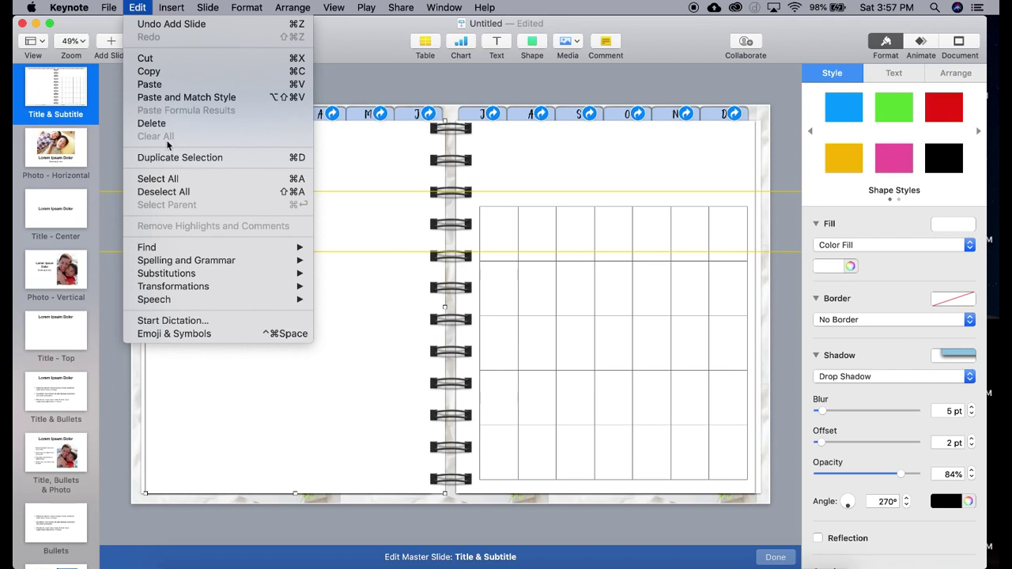
pyautogui.click(146, 180)
pyautogui.click(137, 7)
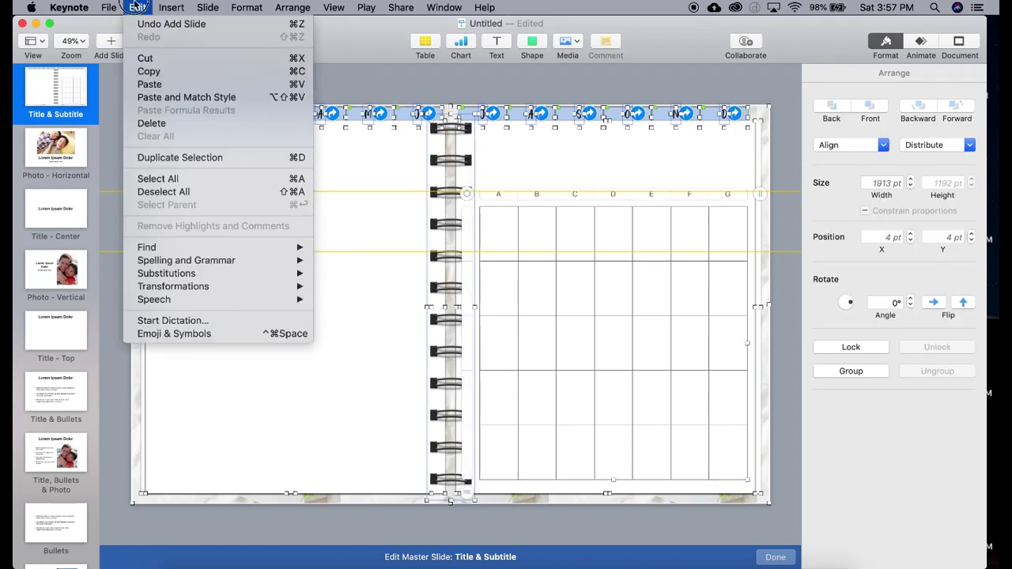
pyautogui.click(150, 71)
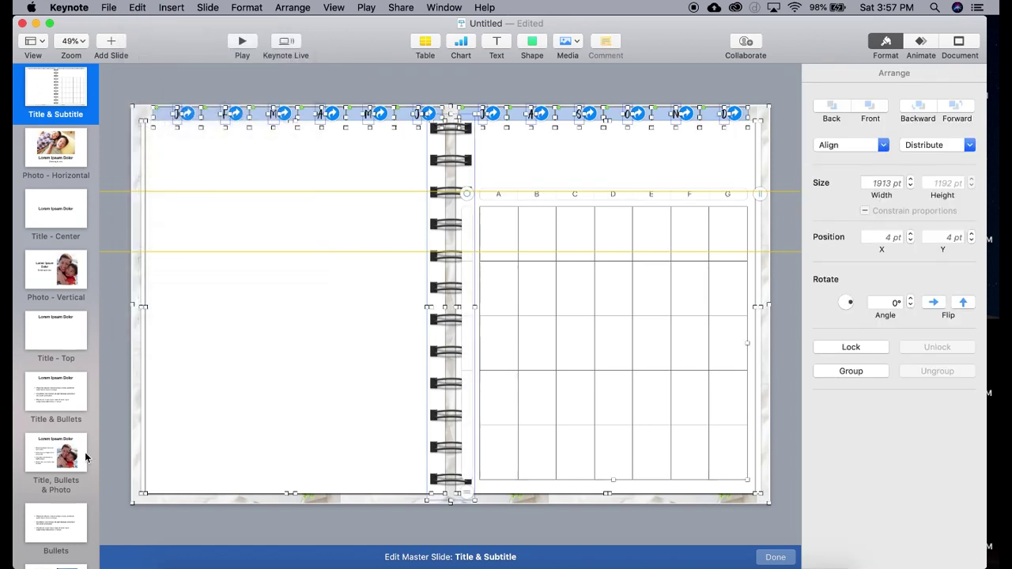
pyautogui.click(775, 557)
# Paste the copied planner objects onto the Blank master used by slide 13
pyautogui.click(73, 560)
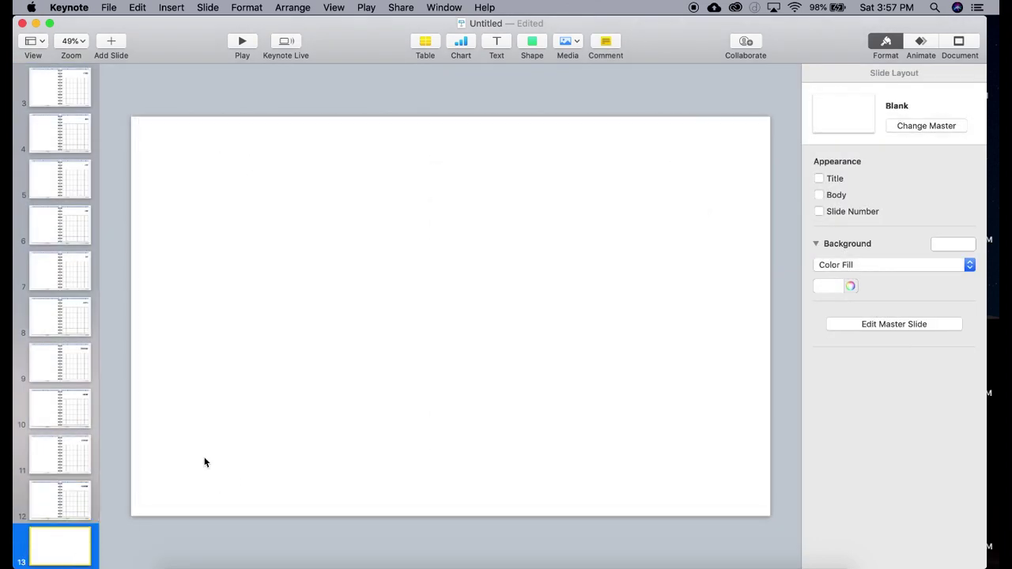
pyautogui.click(136, 7)
pyautogui.click(137, 7)
pyautogui.click(876, 323)
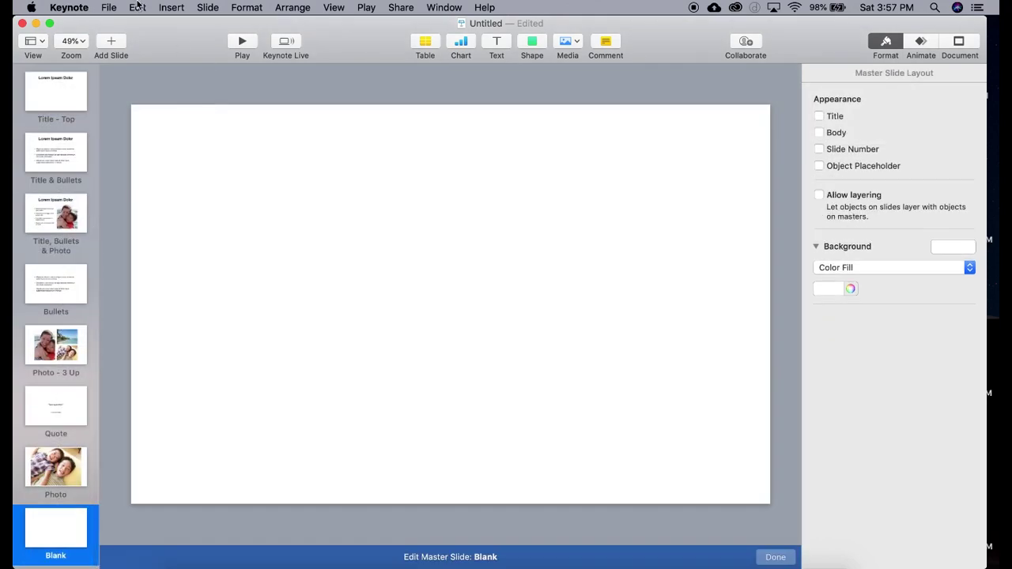
pyautogui.click(138, 7)
pyautogui.click(159, 84)
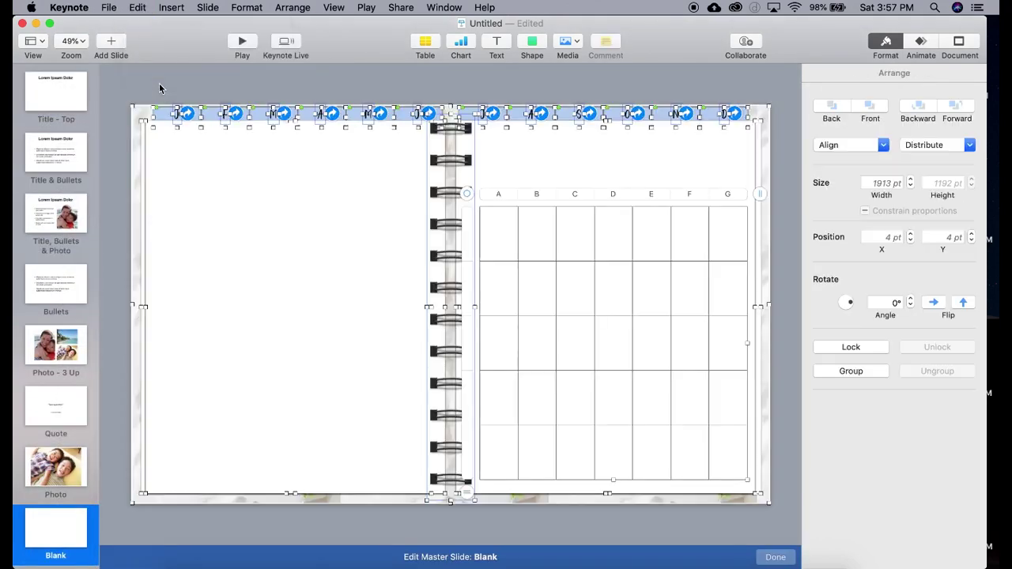
pyautogui.click(480, 94)
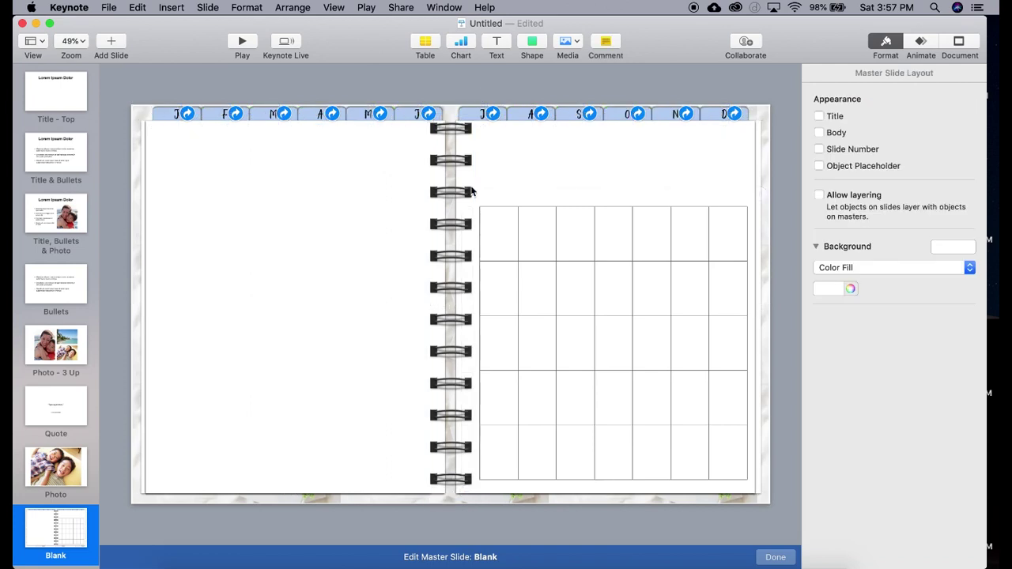
# Delete the calendar grid table from the Blank master
pyautogui.click(520, 213)
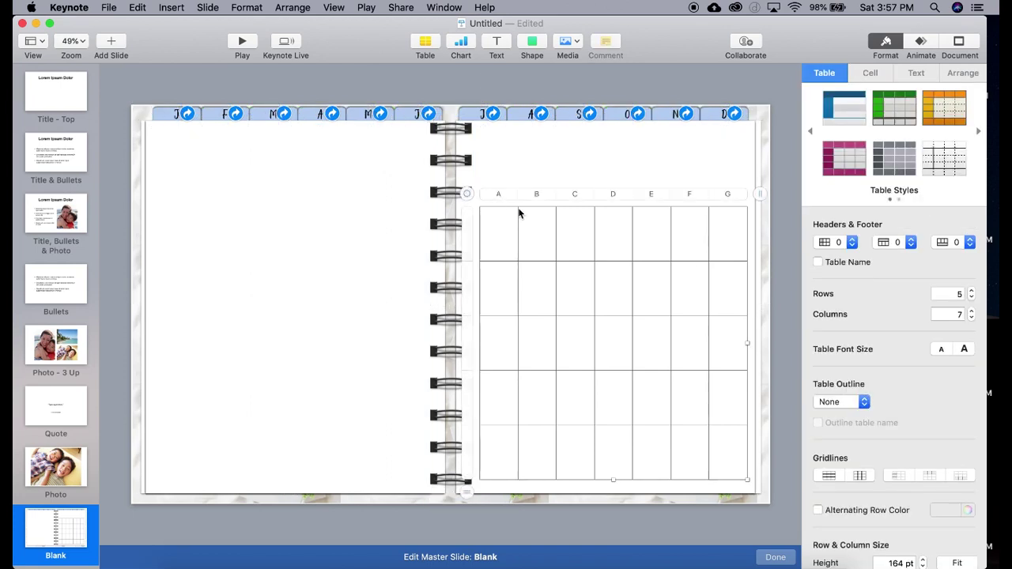
pyautogui.click(137, 8)
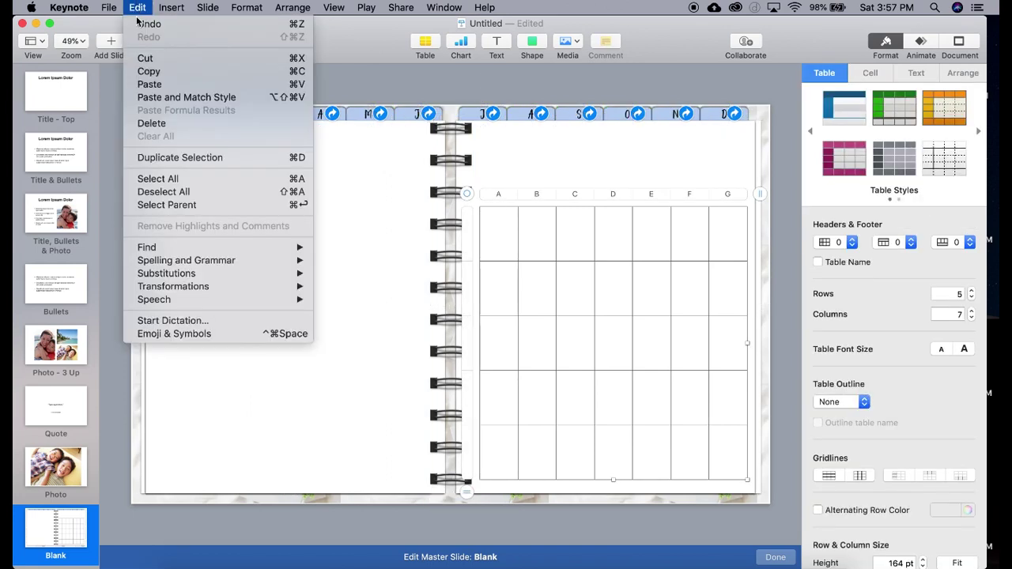
pyautogui.click(185, 125)
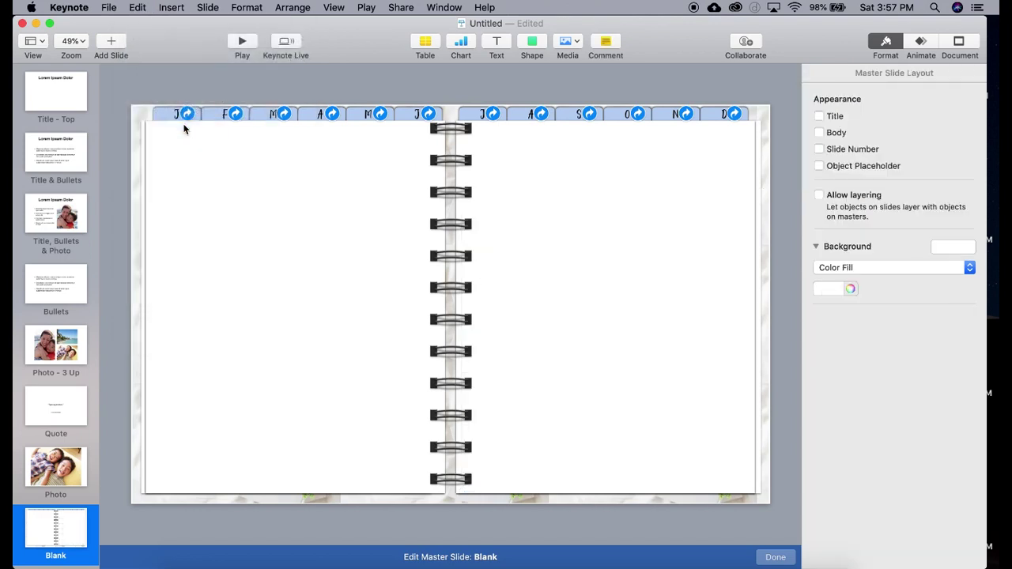
# Add a square shape to the Blank master and resize it into a tall box in the left page's upper-left corner
pyautogui.click(533, 44)
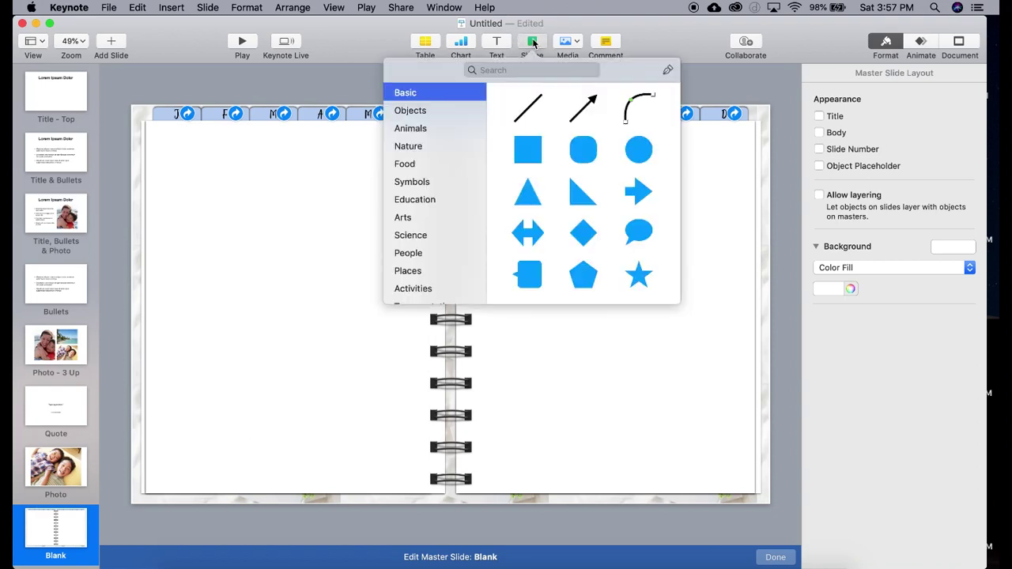
pyautogui.click(528, 150)
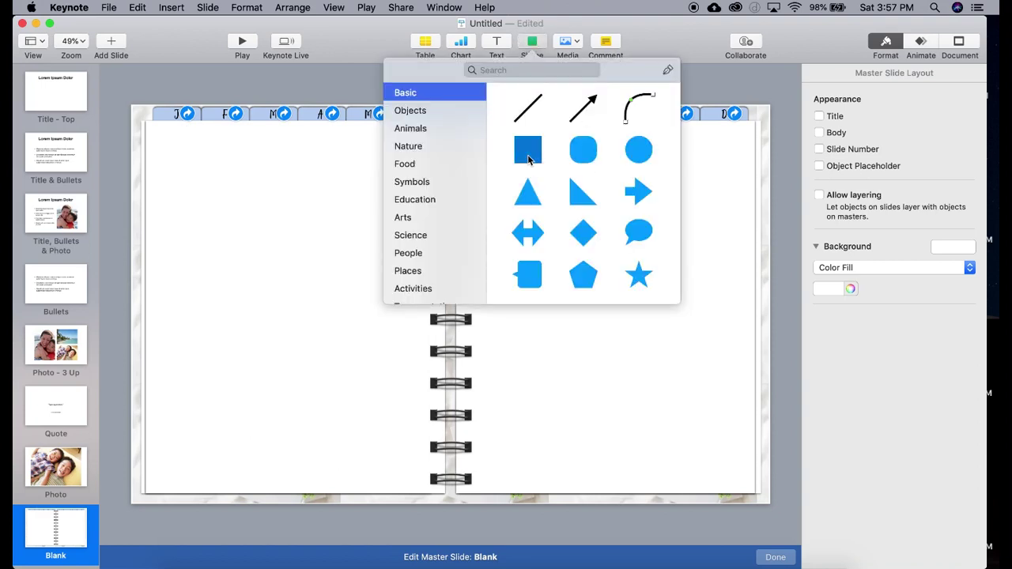
pyautogui.moveTo(445, 313); pyautogui.dragTo(276, 298)
pyautogui.moveTo(252, 232); pyautogui.dragTo(250, 234)
# Set the box to No Fill with a 1 pt black line border
pyautogui.click(840, 246)
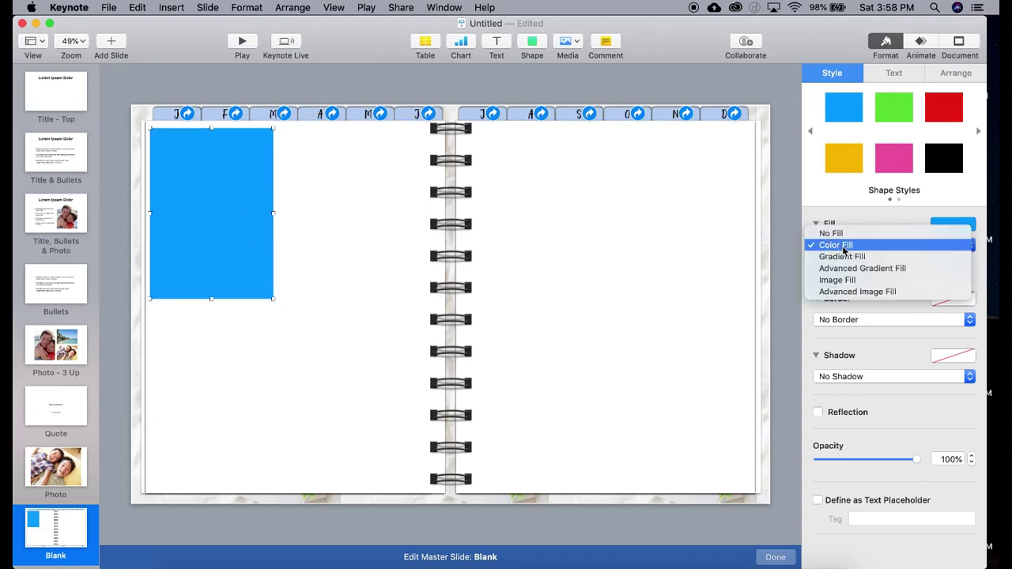
pyautogui.click(835, 230)
pyautogui.click(840, 302)
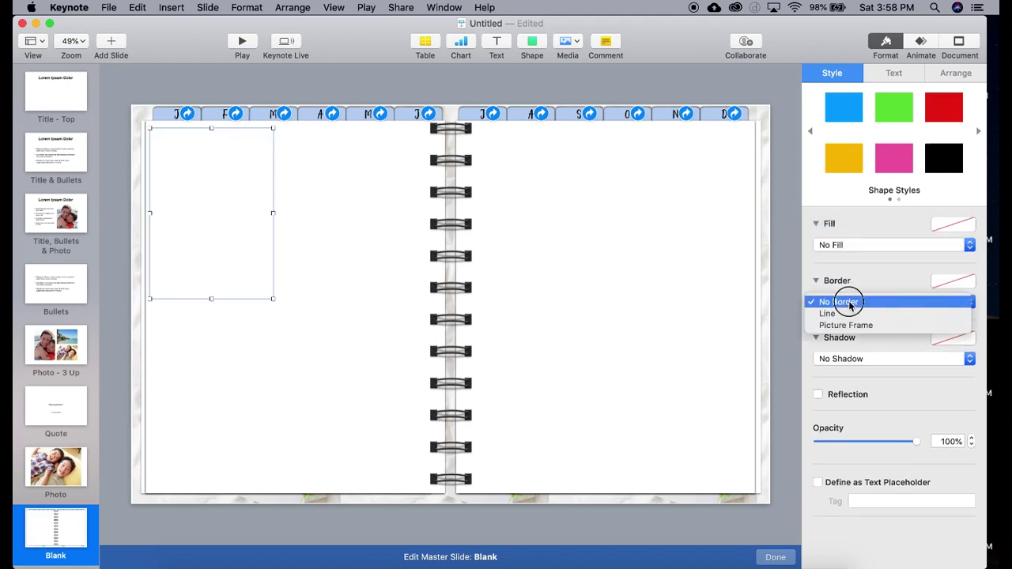
pyautogui.click(840, 313)
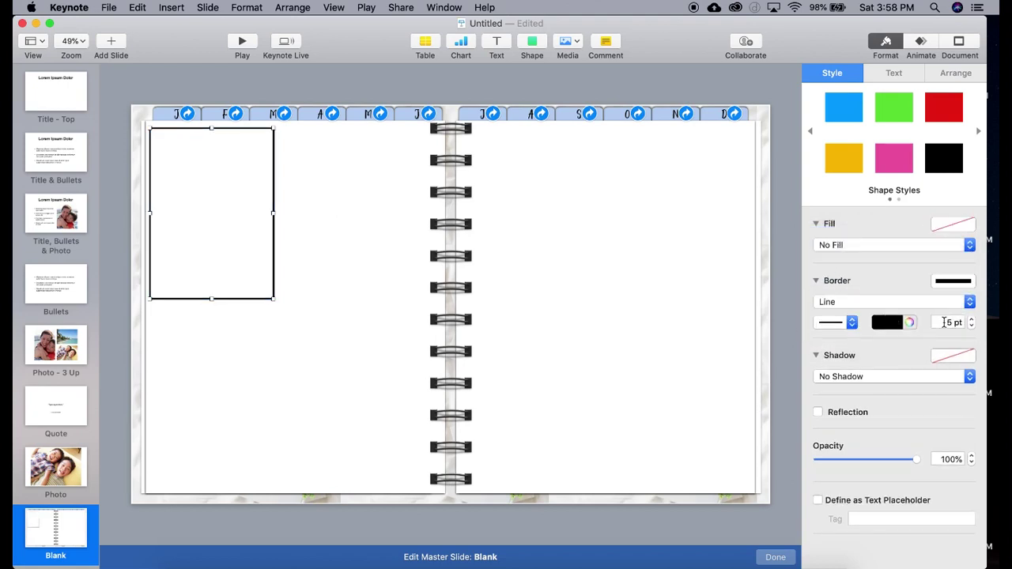
pyautogui.click(944, 322)
pyautogui.write('1')
pyautogui.press('Return')
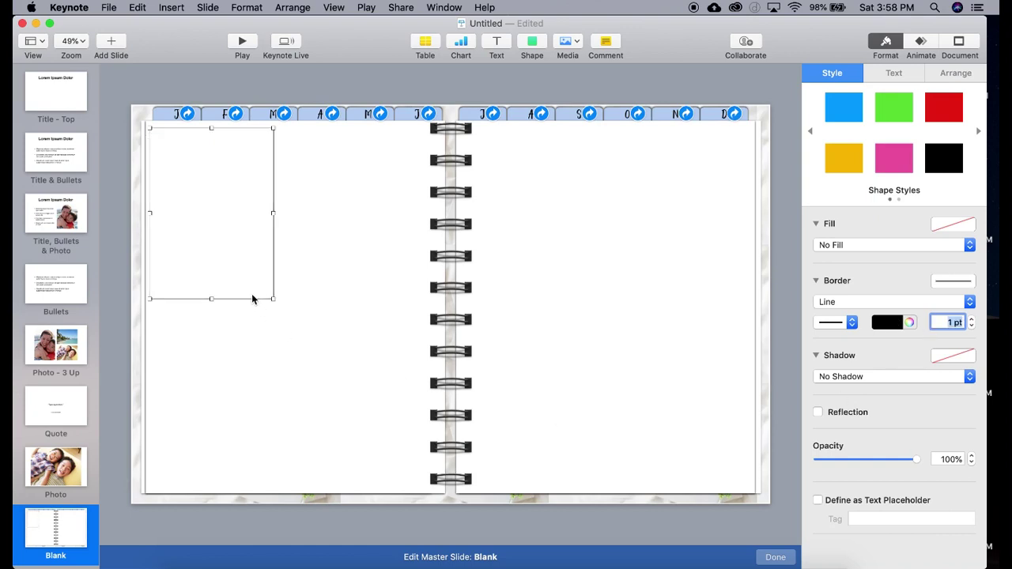
# Copy the outlined box and place the pasted copy beside it, level with it, on the left page
pyautogui.press('super+c')
pyautogui.moveTo(271, 255); pyautogui.dragTo(357, 264)
pyautogui.press('super+z')
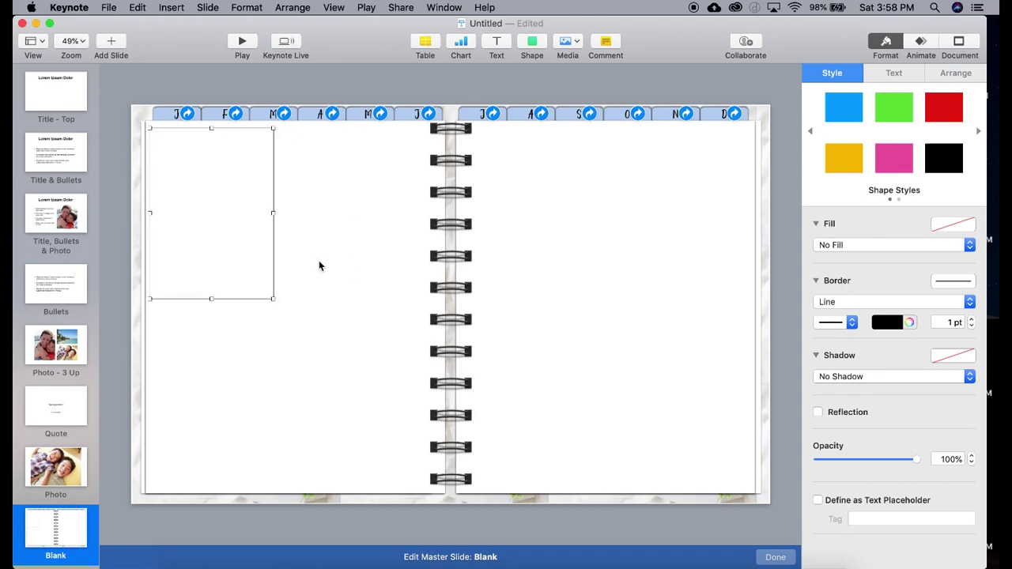
pyautogui.press('super+v')
pyautogui.moveTo(277, 275); pyautogui.dragTo(410, 272)
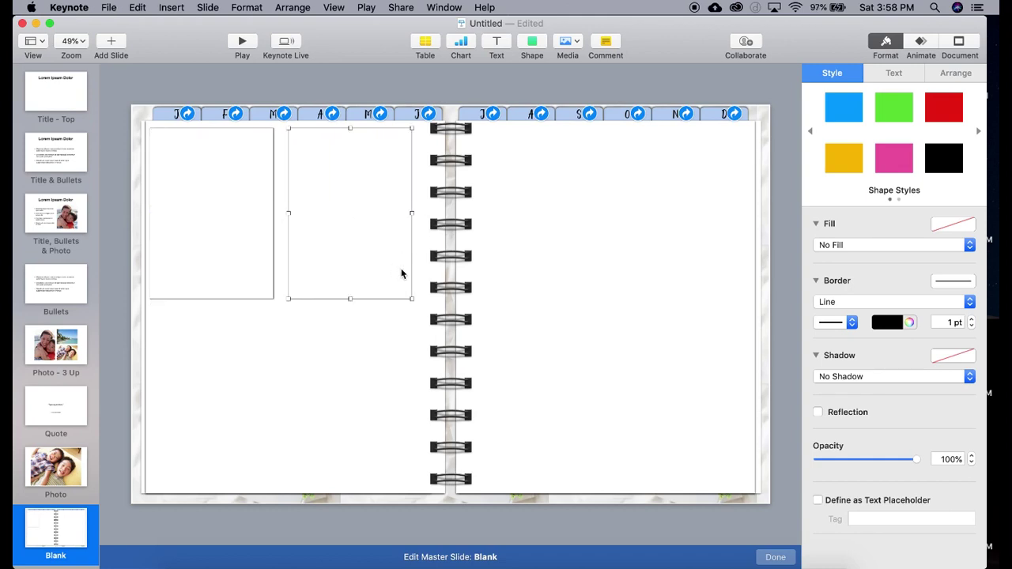
# Duplicate the two upper boxes and align the copies directly below them on the left page
pyautogui.keyDown('shift'); pyautogui.click(274, 285); pyautogui.keyUp('shift')
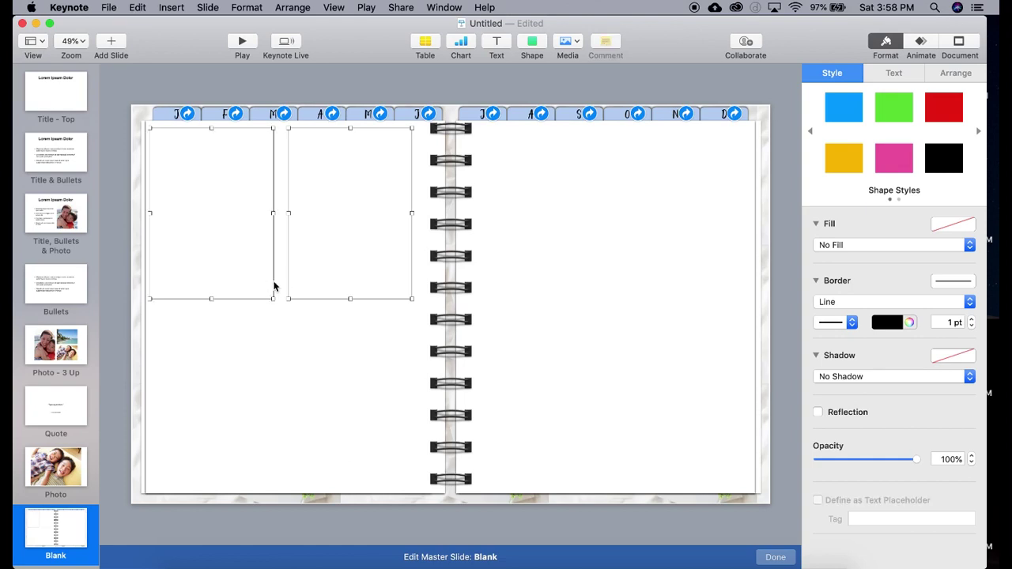
pyautogui.hotkey('shift', 'Right')
pyautogui.hotkey('shift', 'Down')
pyautogui.moveTo(327, 301); pyautogui.dragTo(324, 485)
# Duplicate all four left-page boxes, position the copies on the right page, and finish editing the Blank master
pyautogui.keyDown('shift'); pyautogui.click(274, 292); pyautogui.keyUp('shift')
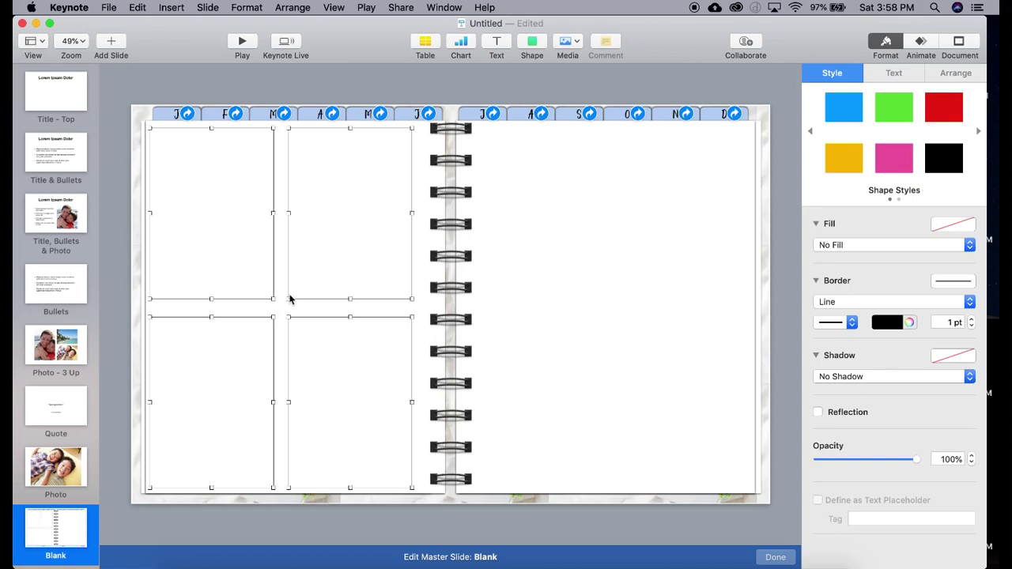
pyautogui.press('super+d')
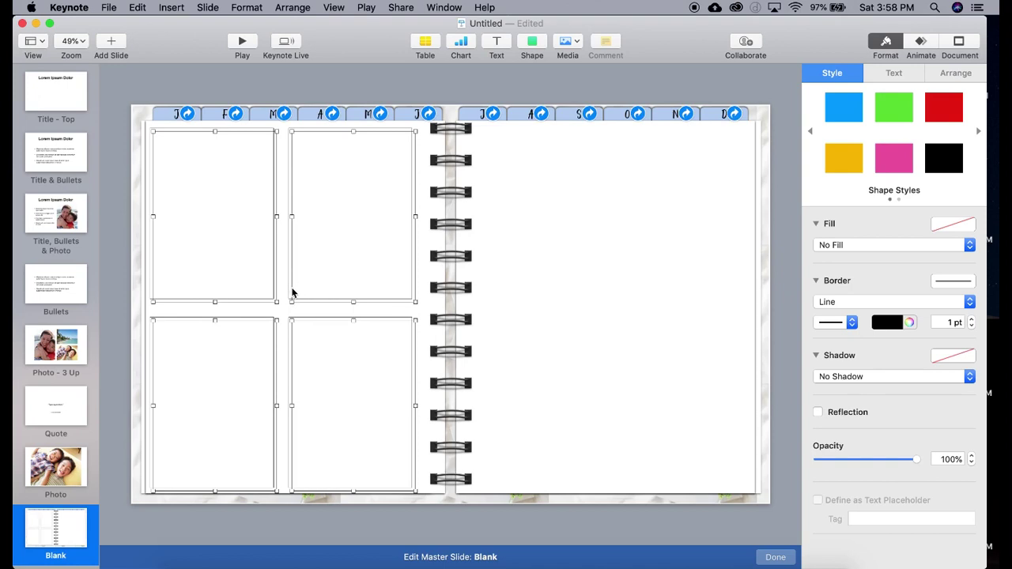
pyautogui.moveTo(309, 306); pyautogui.dragTo(647, 304)
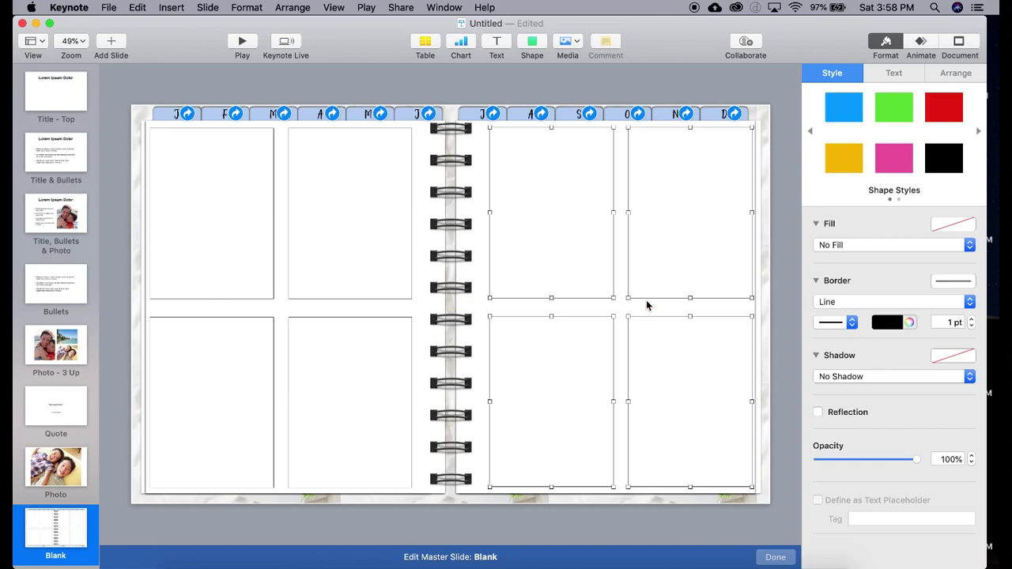
pyautogui.click(783, 466)
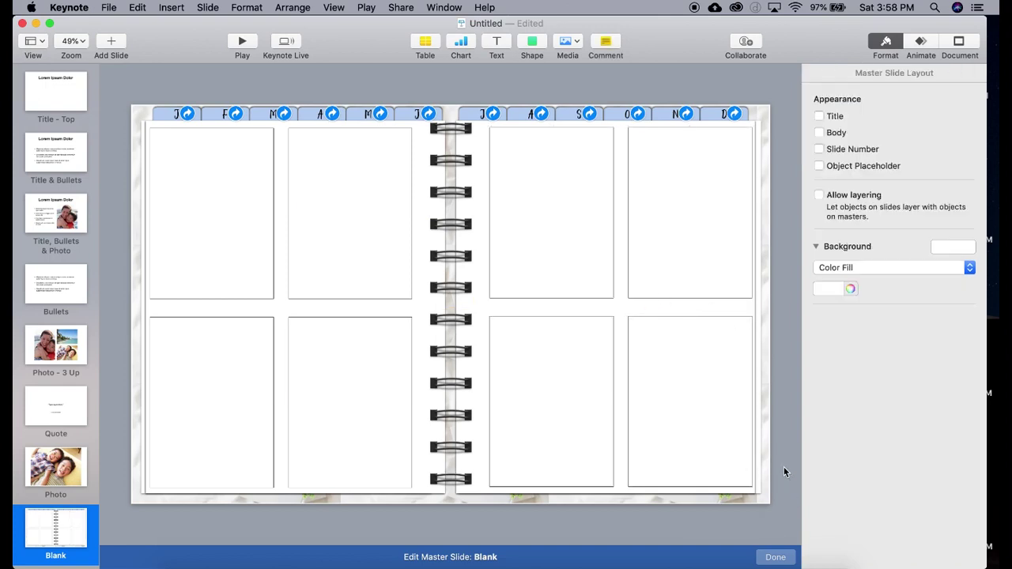
pyautogui.click(775, 558)
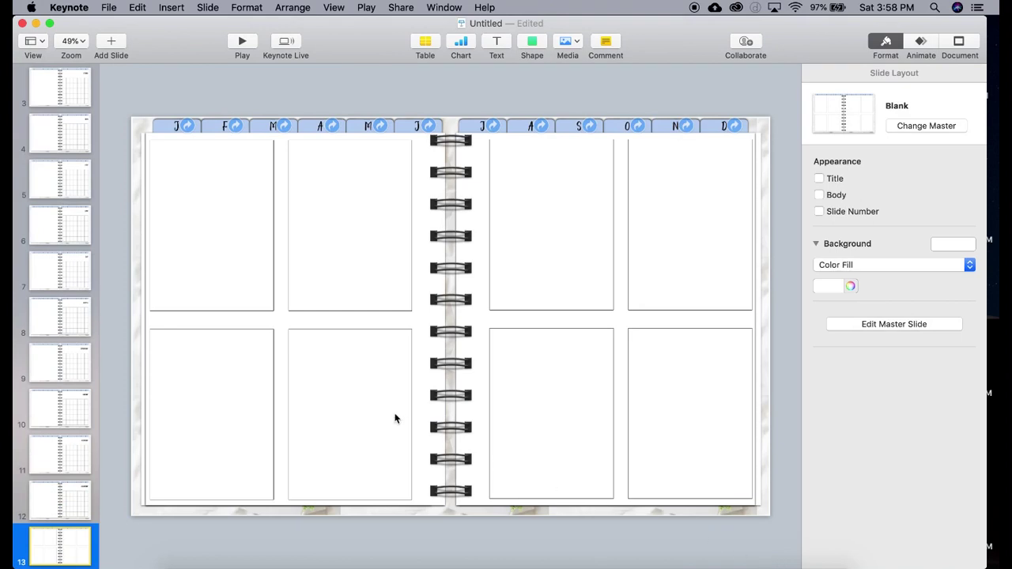
# Duplicate the eight-box slide 13, and duplicate slides 13 and 14 together
pyautogui.click(75, 500)
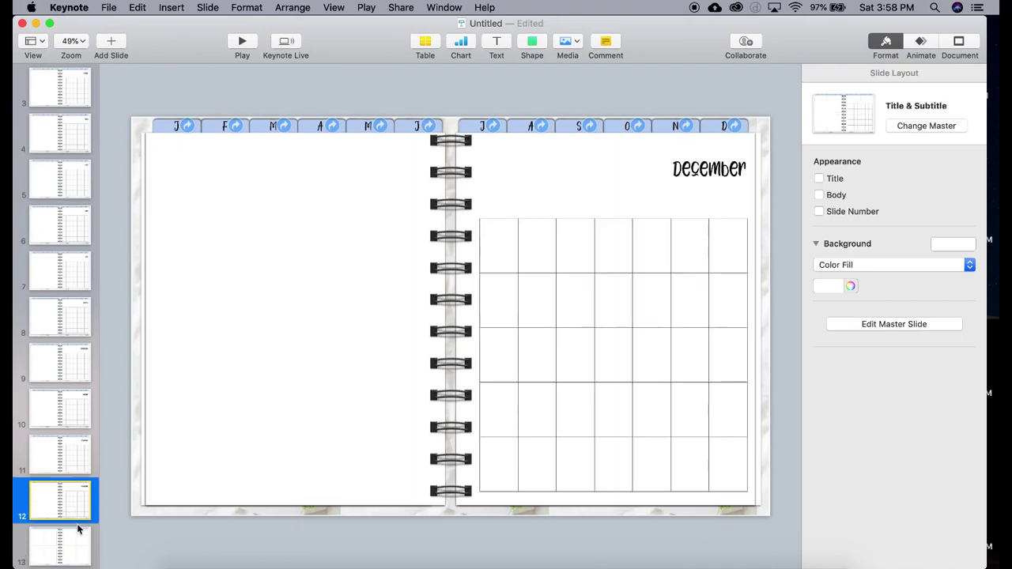
pyautogui.click(78, 551)
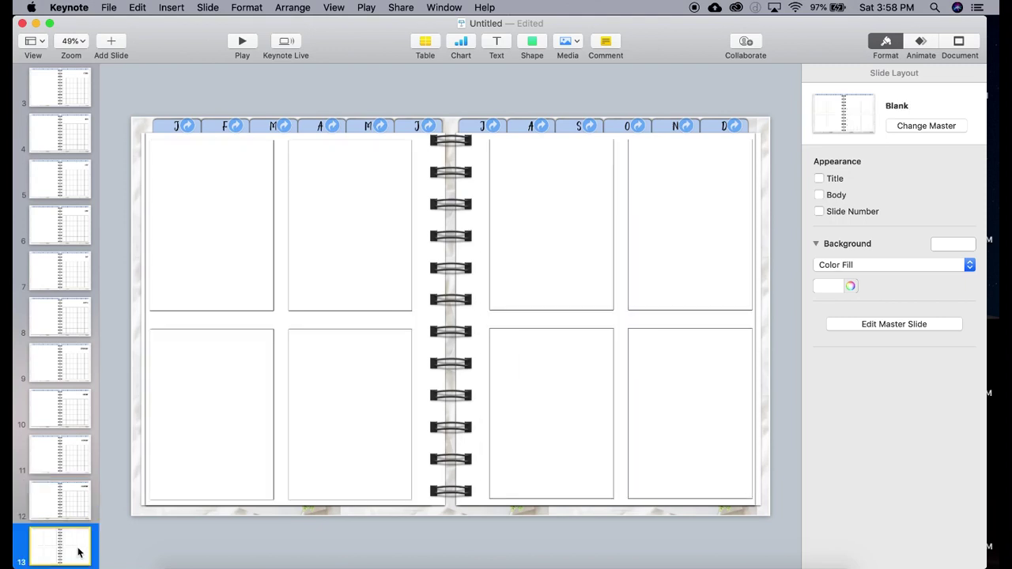
pyautogui.rightClick(78, 551)
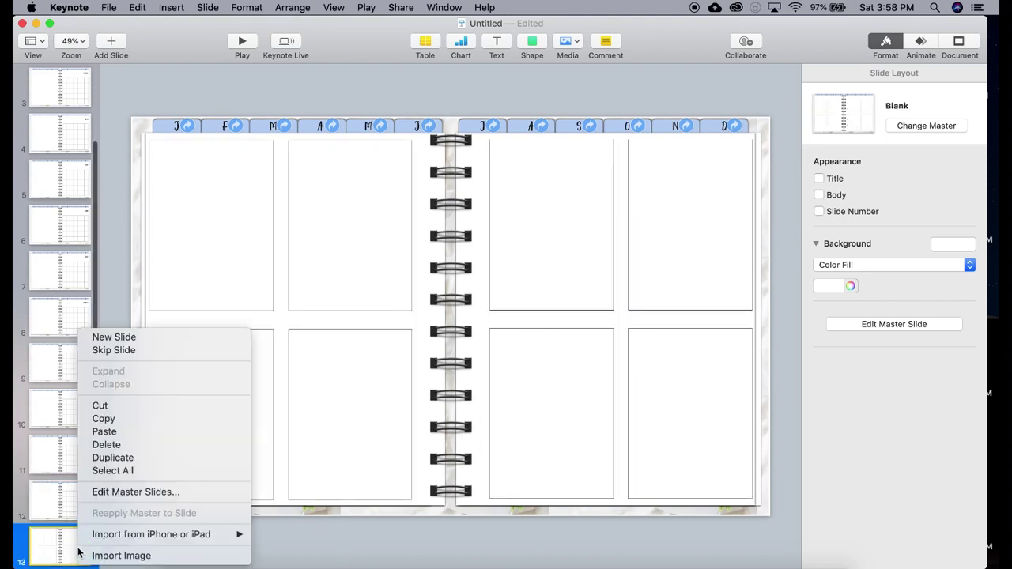
pyautogui.click(98, 461)
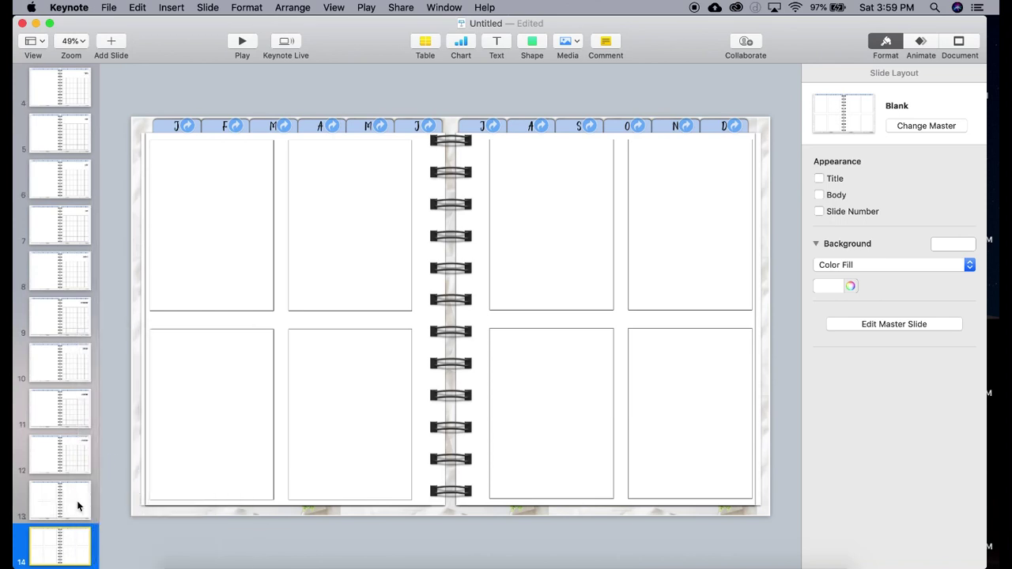
pyautogui.click(77, 501)
pyautogui.rightClick(77, 501)
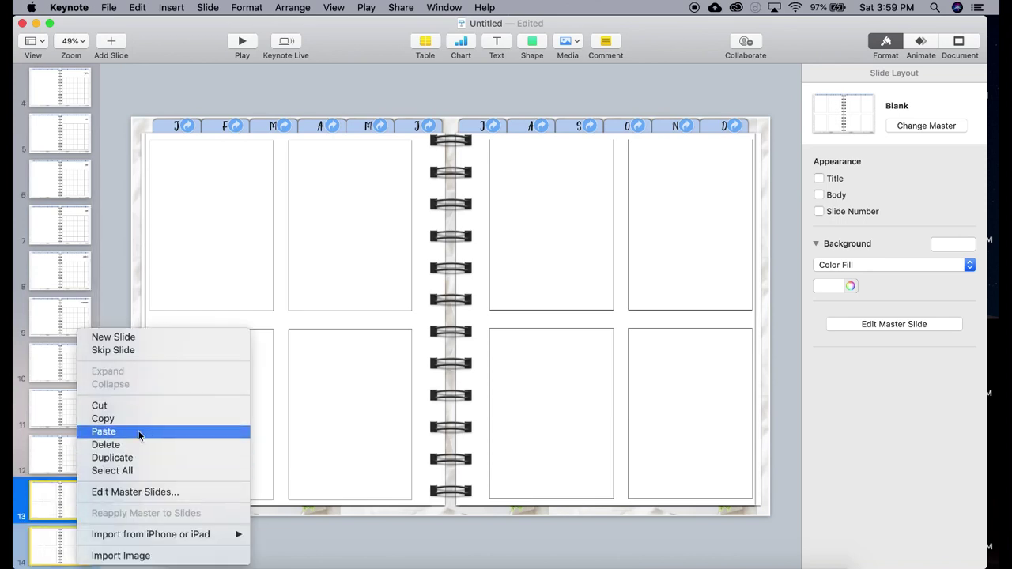
pyautogui.click(149, 458)
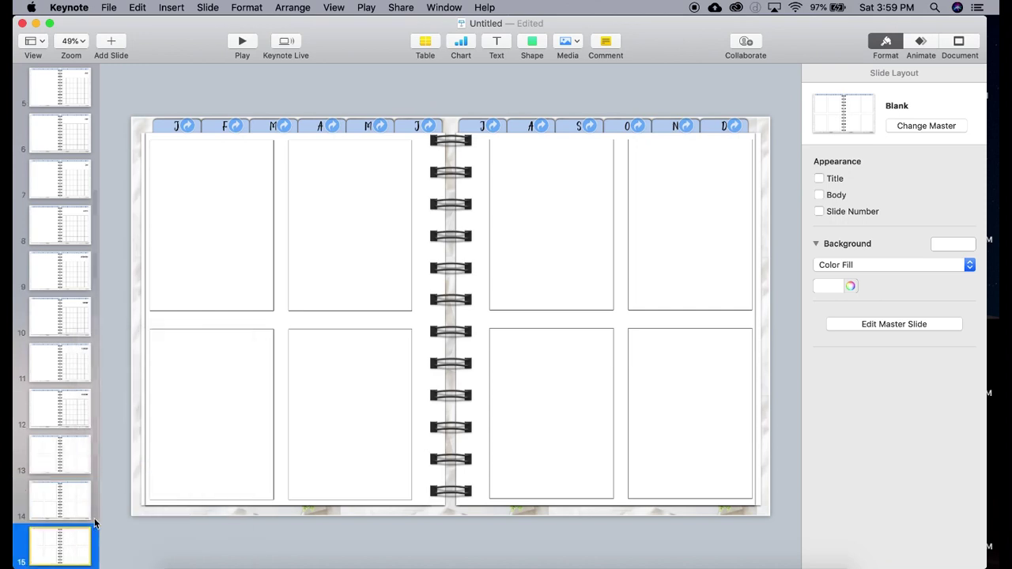
# Duplicate eight-box slides 13 to 16 as a group, and duplicate slides 13 to 20 together
pyautogui.scroll(-2, 84, 517)
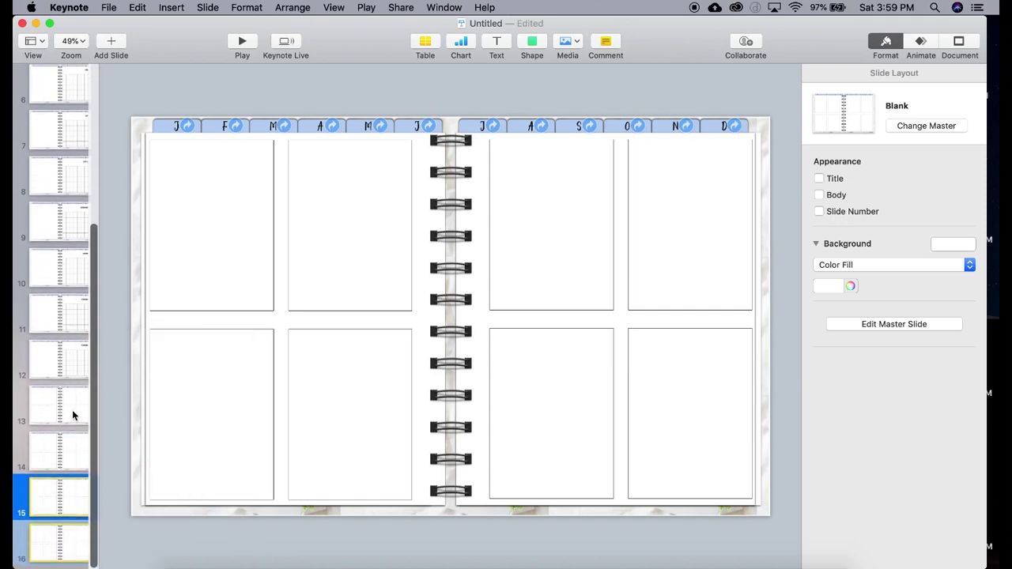
pyautogui.click(72, 410)
pyautogui.keyDown('shift'); pyautogui.click(76, 544); pyautogui.keyUp('shift')
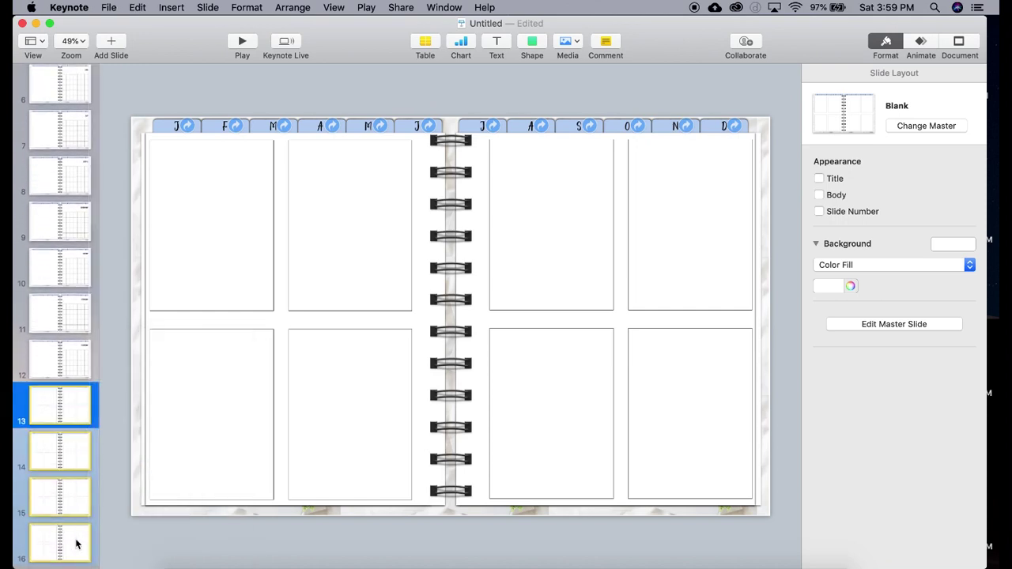
pyautogui.press('super+d')
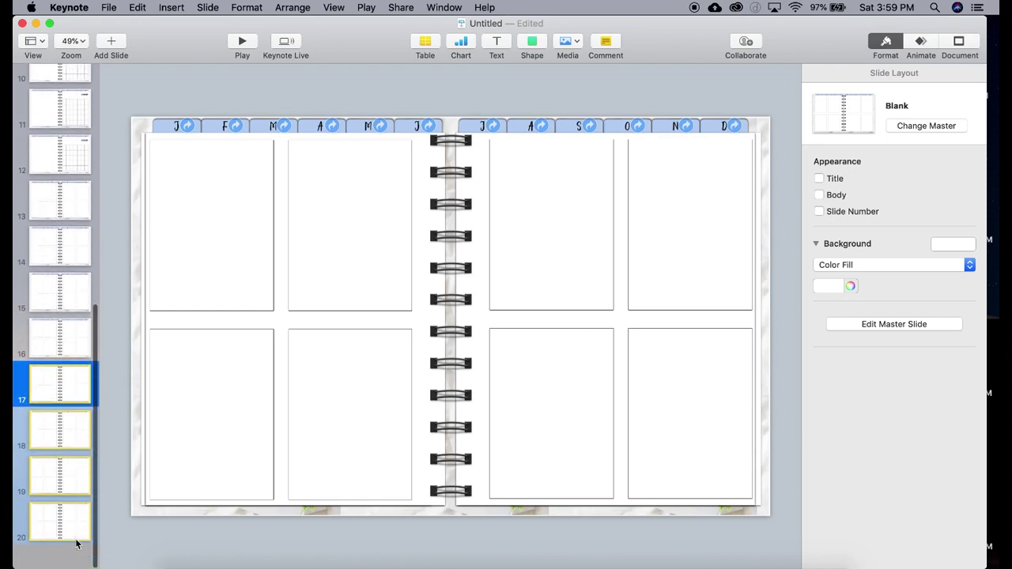
pyautogui.scroll(1, 48, 329)
pyautogui.click(72, 232)
pyautogui.keyDown('shift'); pyautogui.click(74, 542); pyautogui.keyUp('shift')
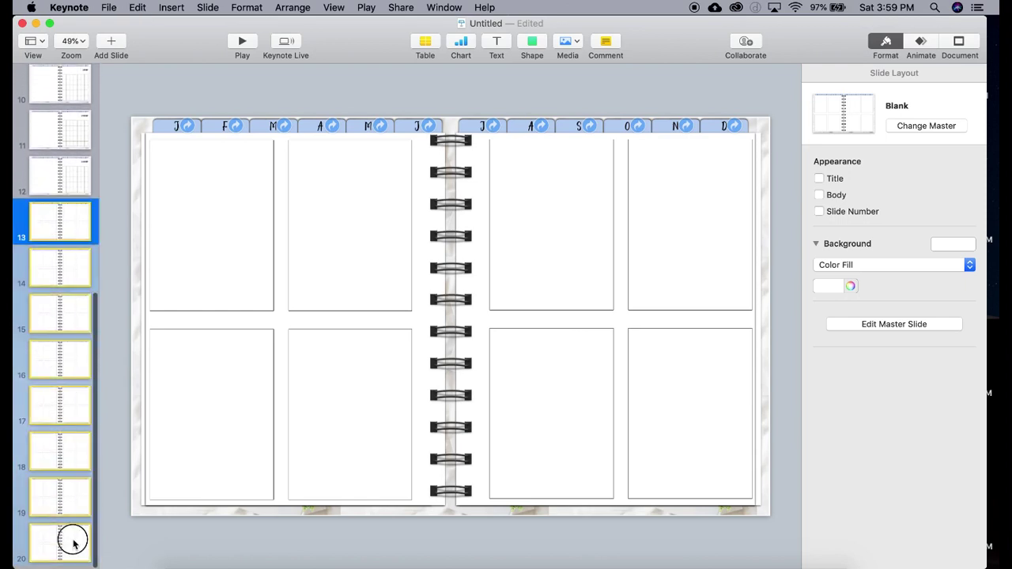
pyautogui.press('super+d')
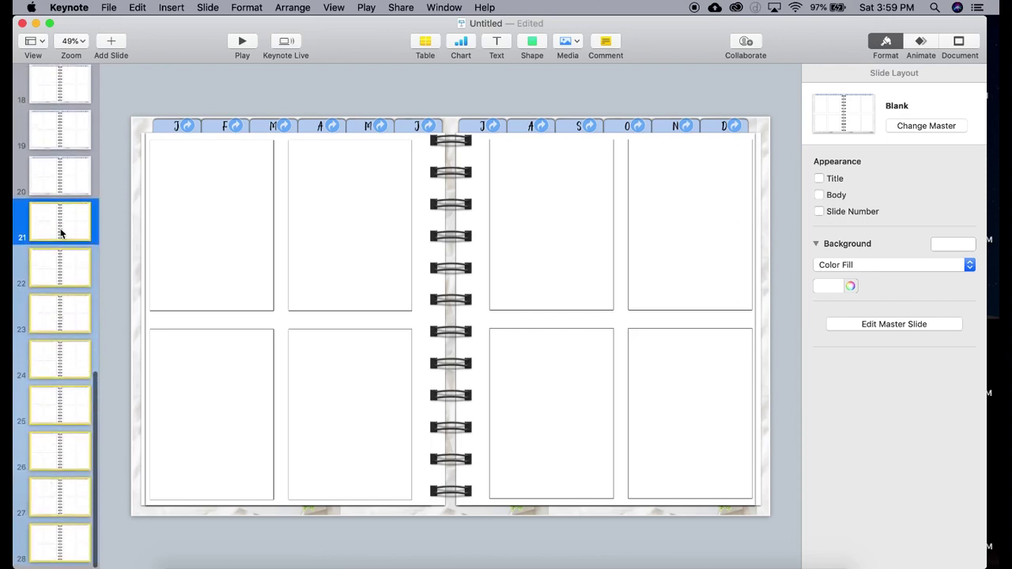
# Duplicate the selected block of eight eight-box slides five more times
pyautogui.press('super+d')
pyautogui.press('super+d')
pyautogui.press('super+d')
pyautogui.press('super+d')
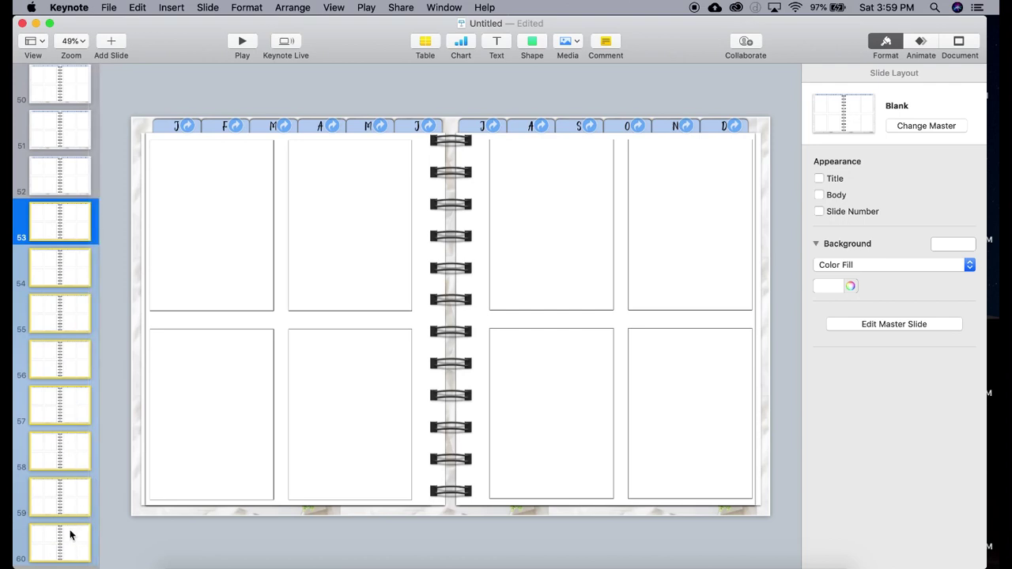
pyautogui.press('super+d')
# Add a square shape to the January slide and stretch it over the calendar grid's first row
pyautogui.scroll(20, 53, 445)
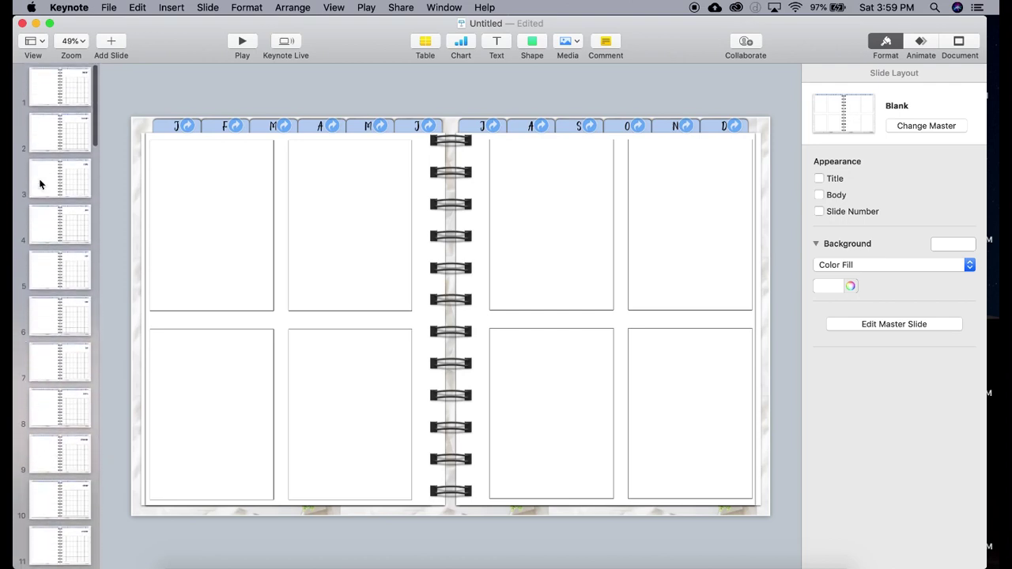
pyautogui.click(76, 90)
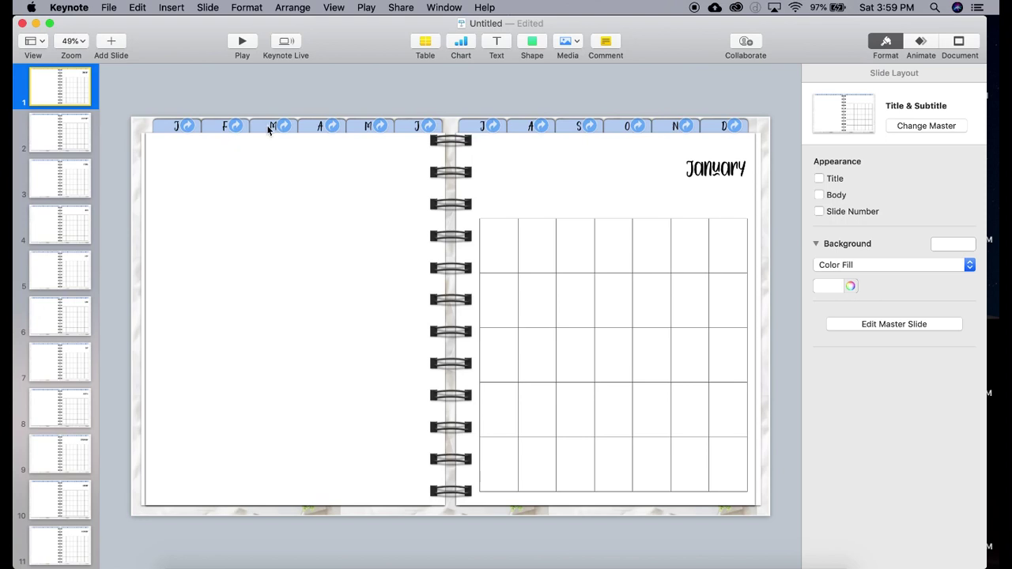
pyautogui.click(535, 41)
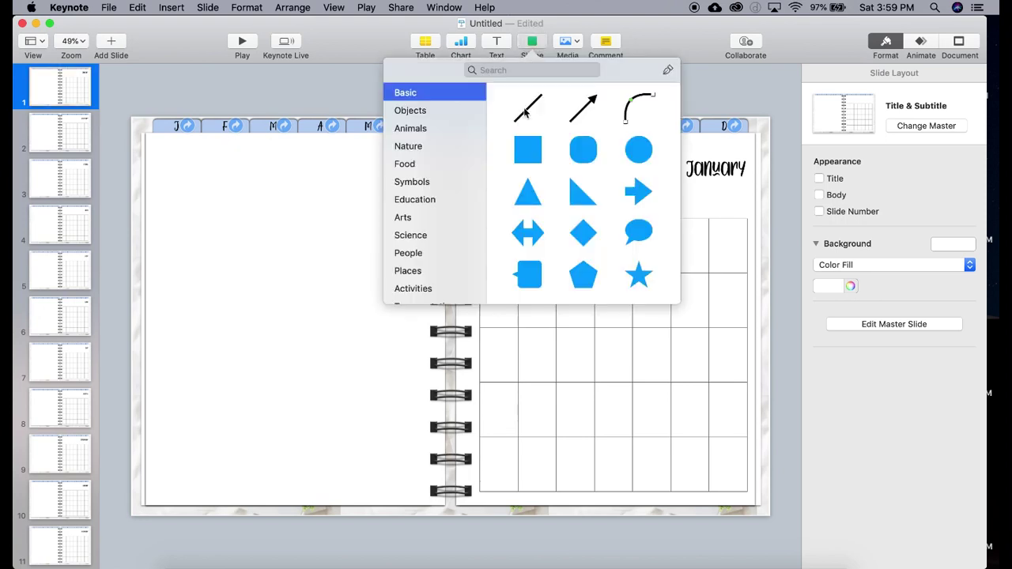
pyautogui.click(525, 150)
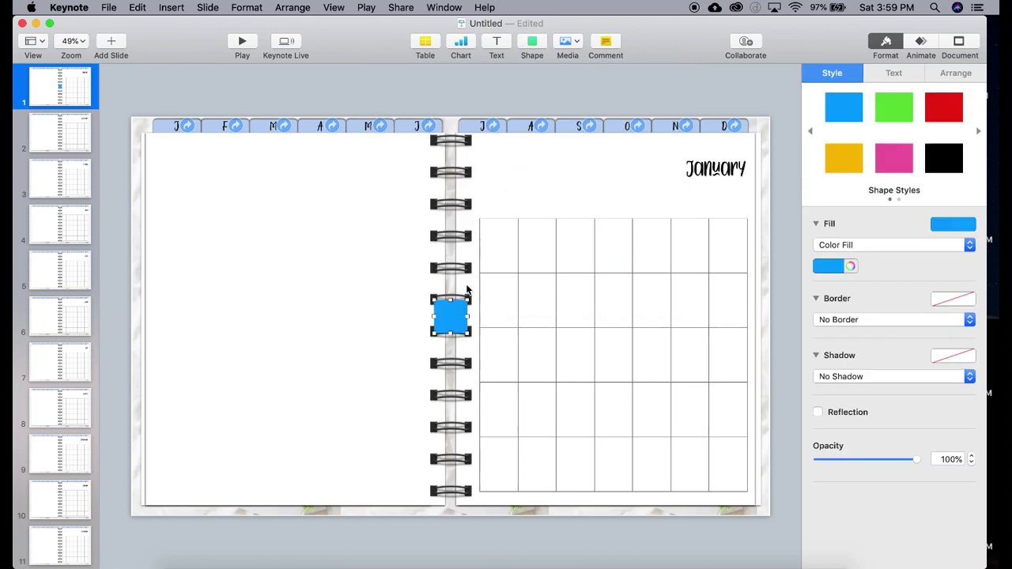
pyautogui.moveTo(451, 317); pyautogui.dragTo(746, 271)
pyautogui.click(615, 219)
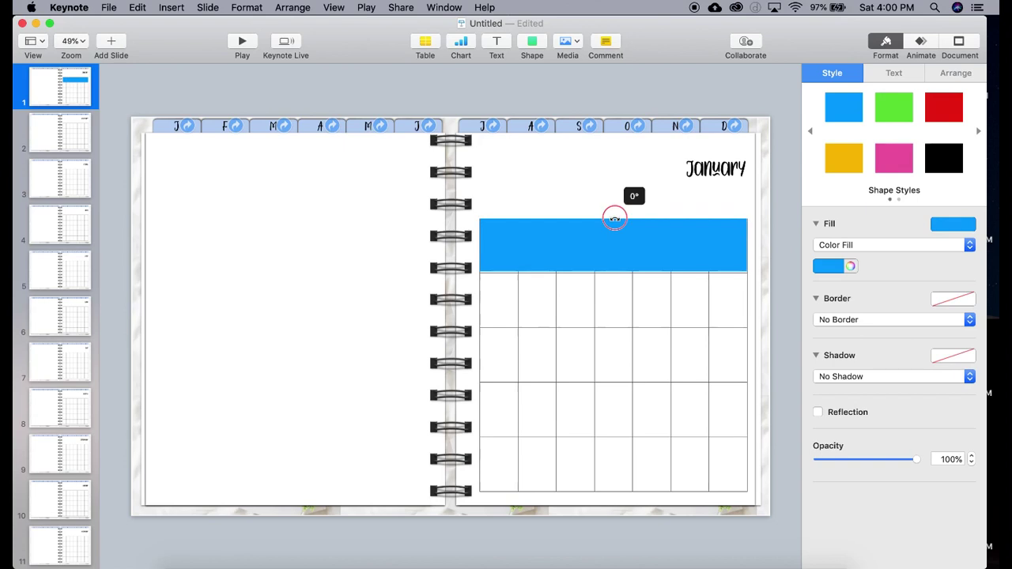
pyautogui.moveTo(615, 219); pyautogui.dragTo(620, 246)
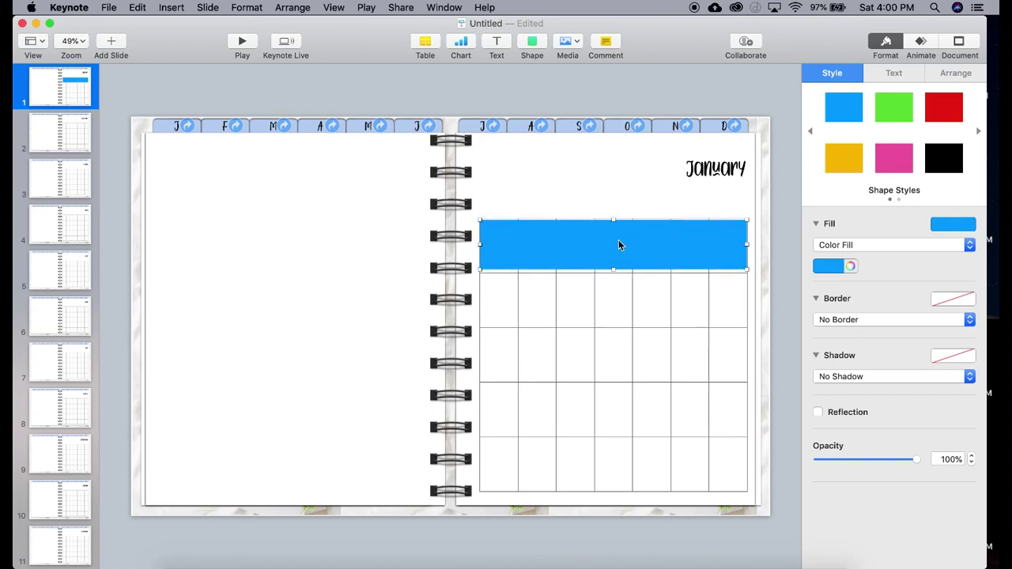
# Set the first-row rectangle to No Fill and link it to slide 13
pyautogui.click(850, 247)
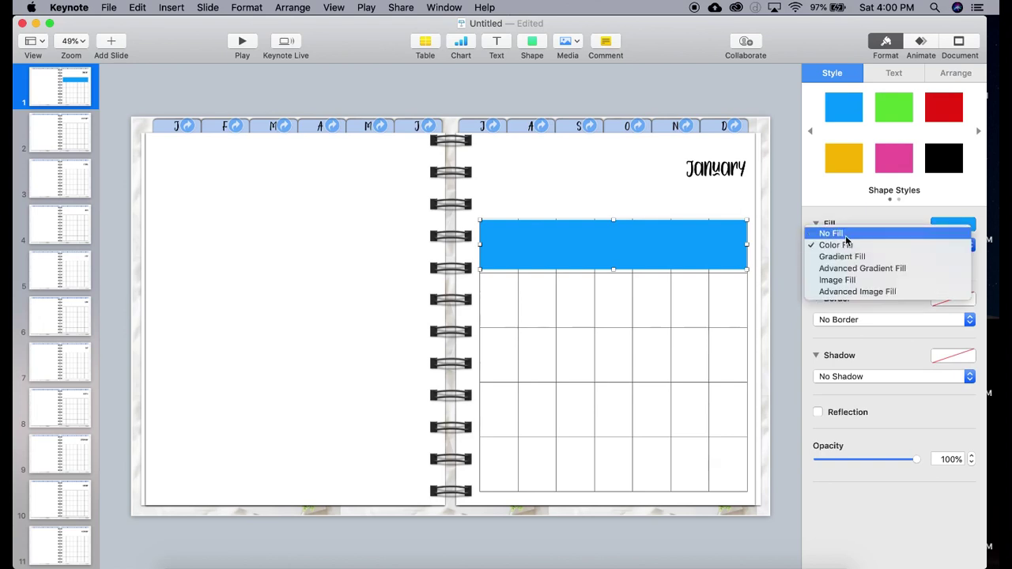
pyautogui.click(846, 235)
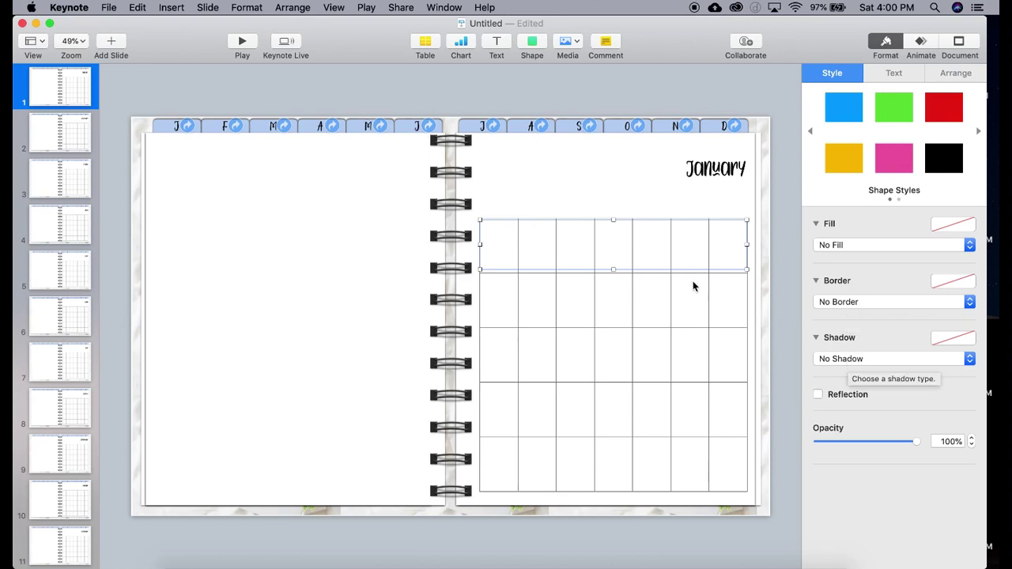
pyautogui.rightClick(626, 246)
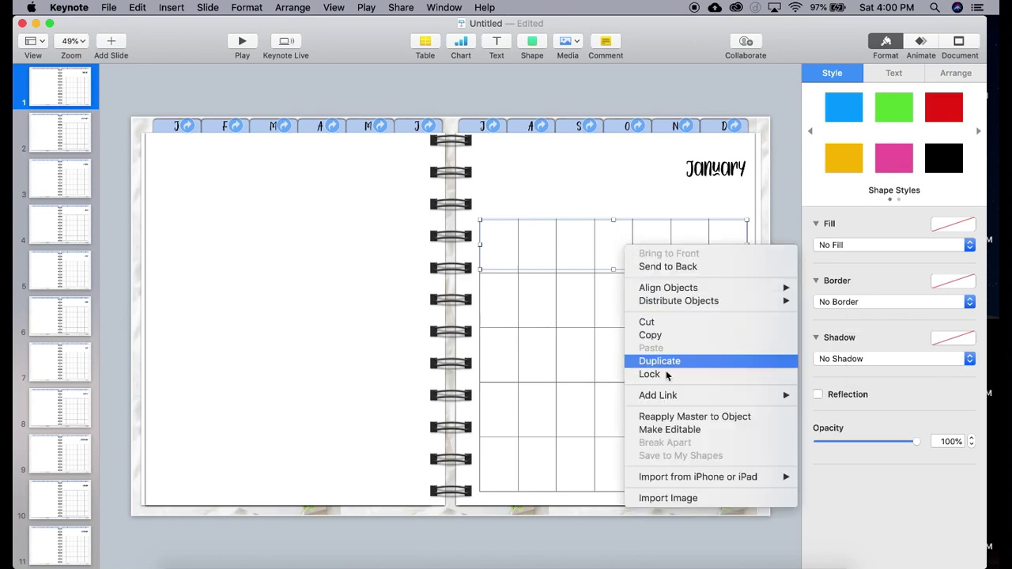
pyautogui.moveTo(677, 401)
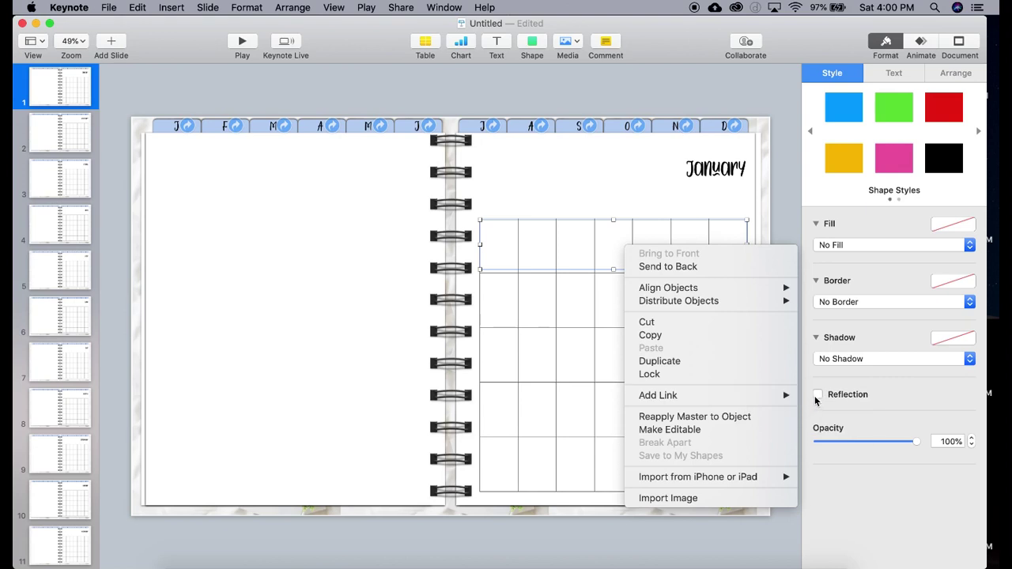
pyautogui.click(822, 397)
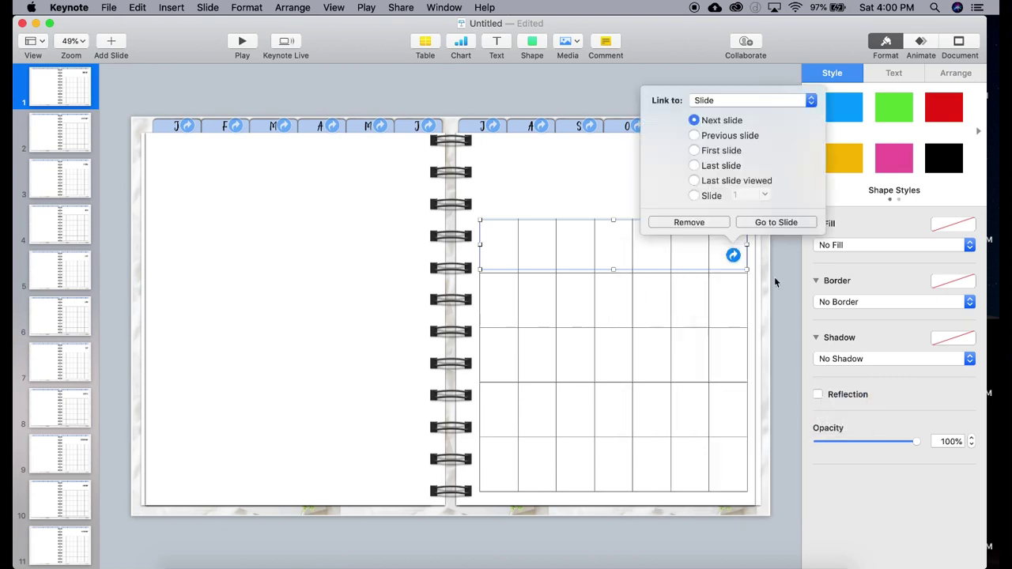
pyautogui.click(695, 197)
pyautogui.click(748, 195)
pyautogui.write('13')
pyautogui.click(660, 292)
pyautogui.click(665, 261)
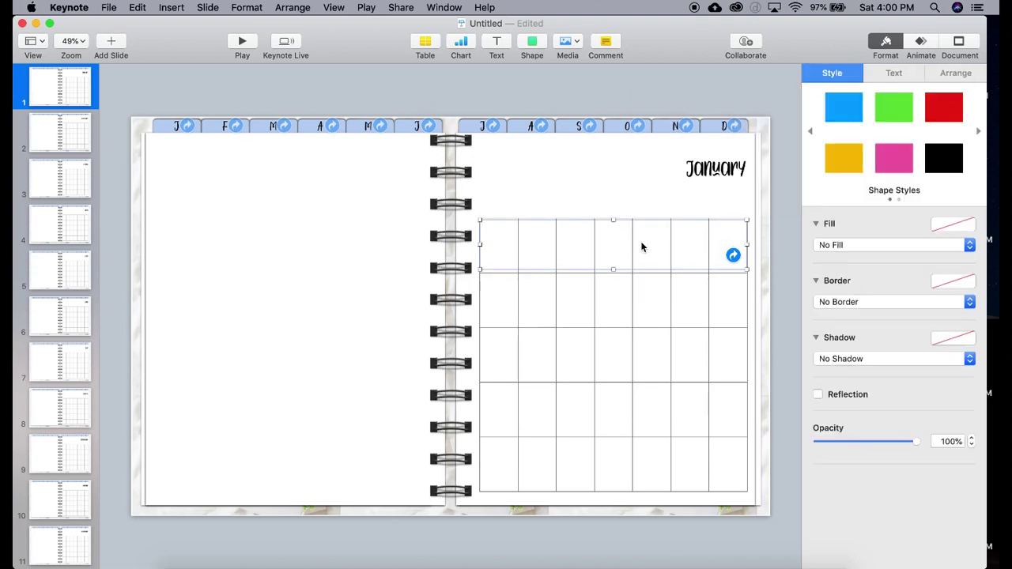
# Place a copy of the linked rectangle over the second calendar row and link it to slide 14
pyautogui.moveTo(644, 244); pyautogui.dragTo(649, 294)
pyautogui.click(734, 311)
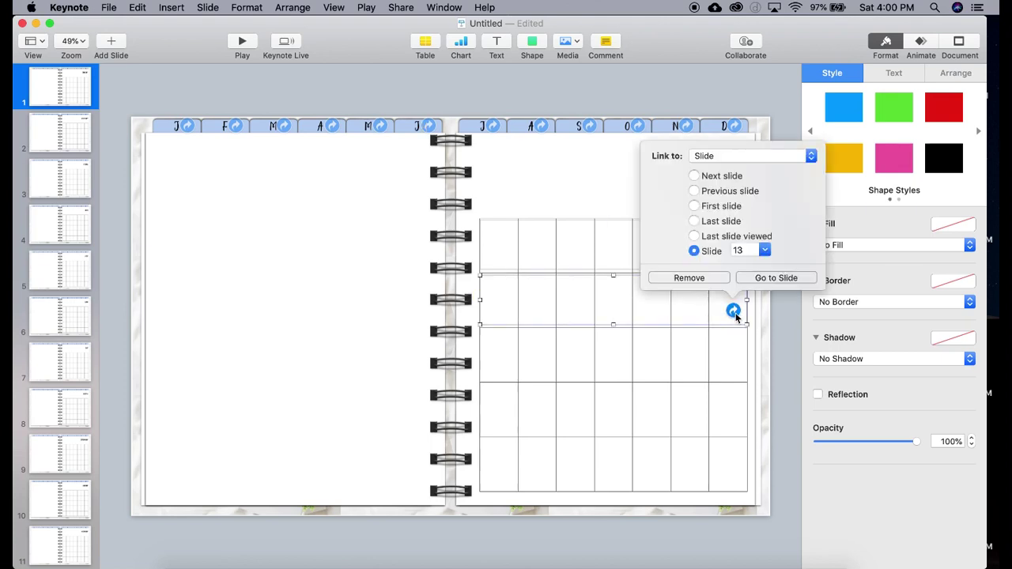
pyautogui.click(737, 250)
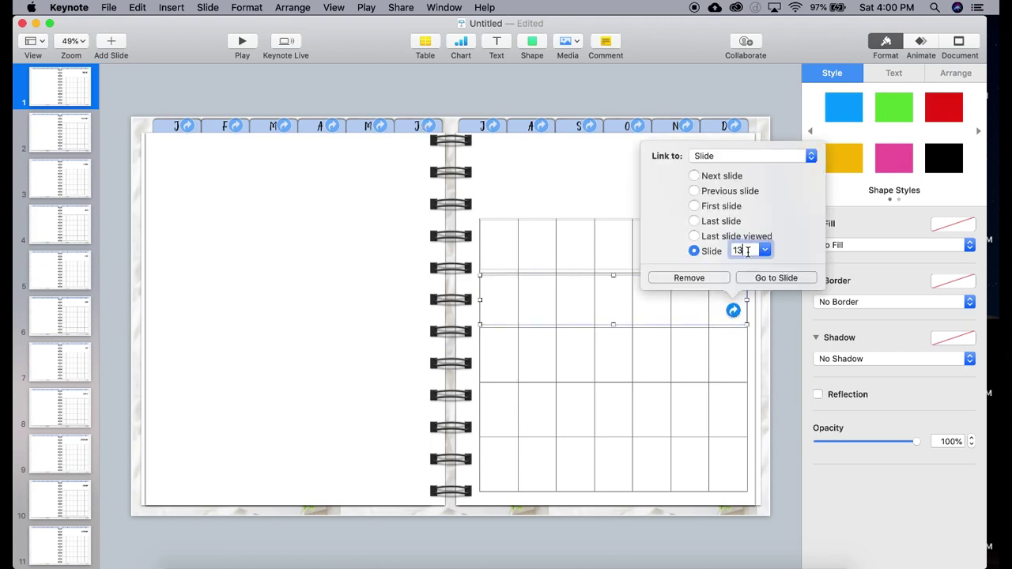
pyautogui.click(561, 320)
# Place a copy of the linked rectangle over the third calendar row and link it to slide 15
pyautogui.moveTo(644, 316); pyautogui.dragTo(641, 369)
pyautogui.click(734, 365)
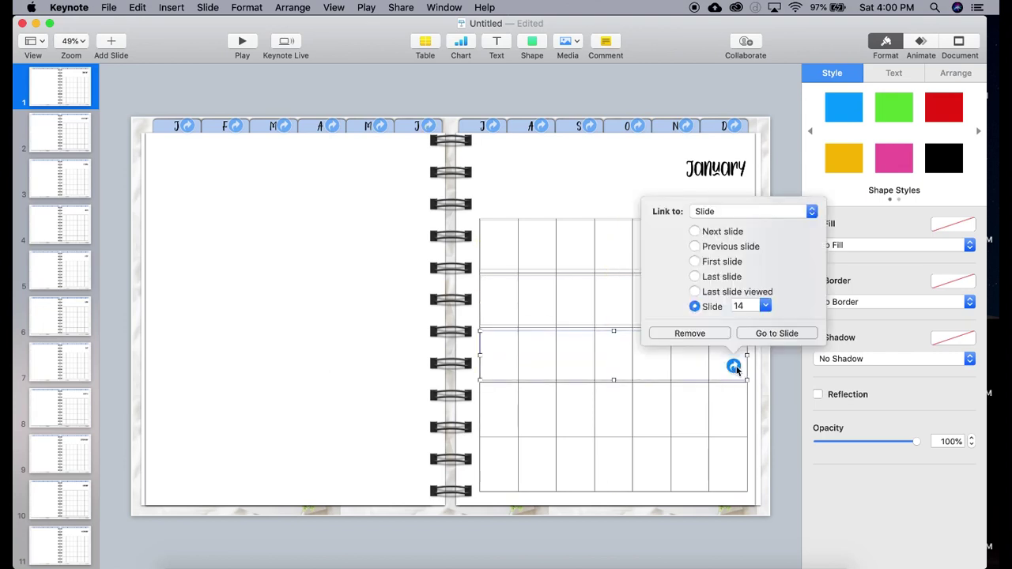
pyautogui.doubleClick(747, 306)
pyautogui.write('14')
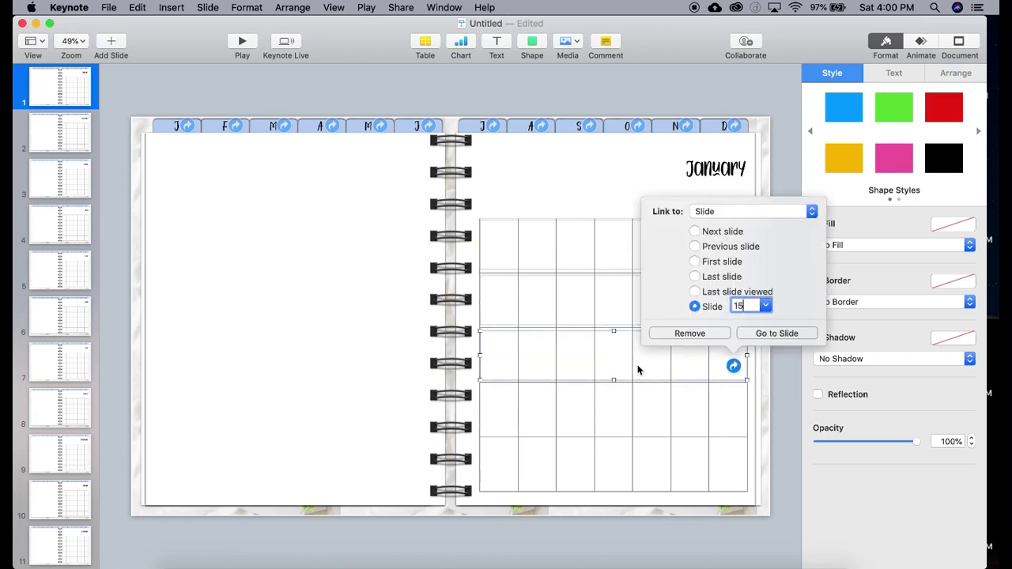
pyautogui.click(574, 410)
# Place copies of the linked rectangle over the fourth and fifth calendar rows, advancing each link by one slide, the fifth to slide 17
pyautogui.click(580, 364)
pyautogui.press('super+c')
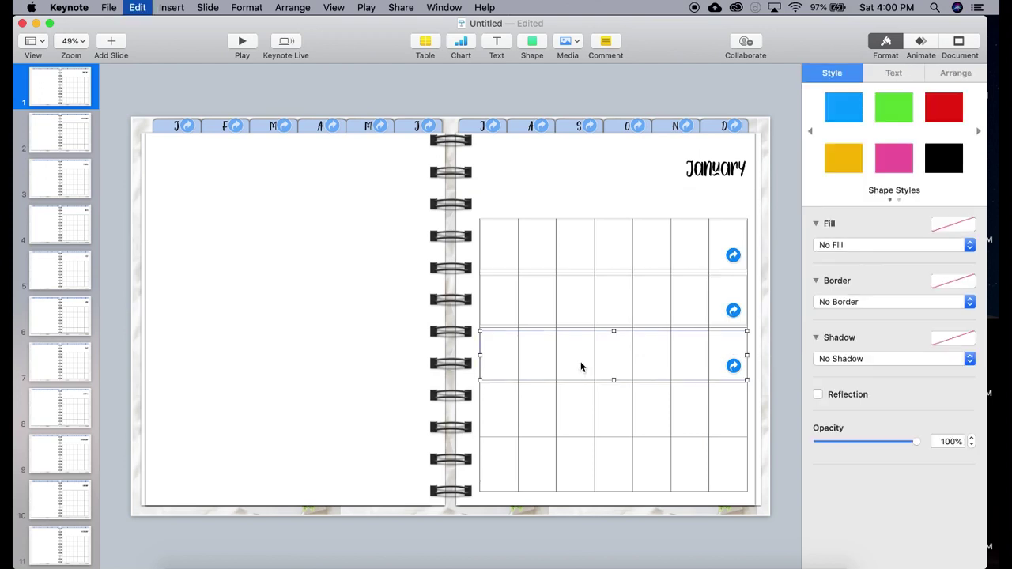
pyautogui.press('super+v')
pyautogui.moveTo(580, 366); pyautogui.dragTo(657, 421)
pyautogui.click(734, 422)
pyautogui.moveTo(627, 416); pyautogui.dragTo(653, 468)
pyautogui.click(734, 476)
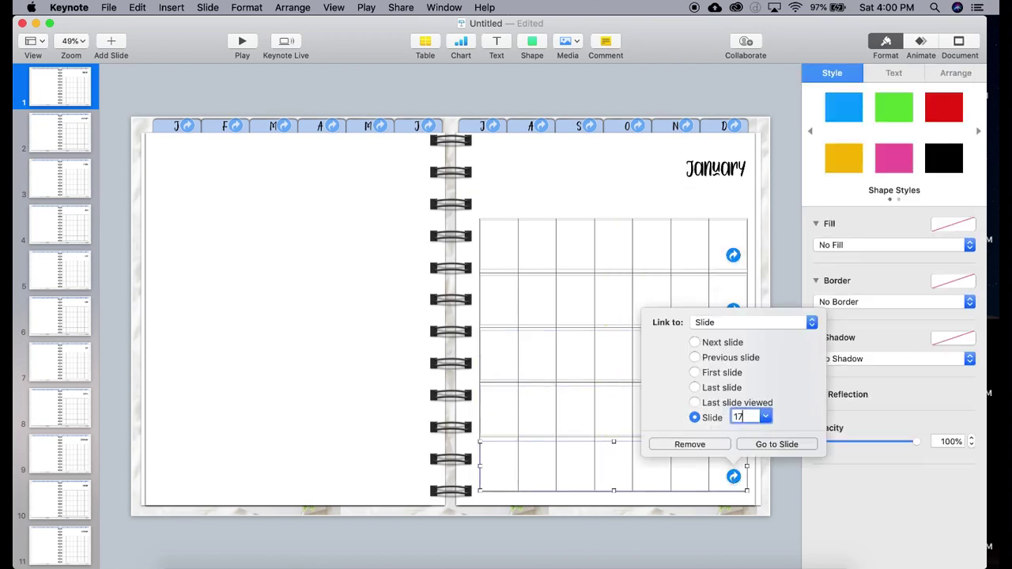
pyautogui.click(369, 407)
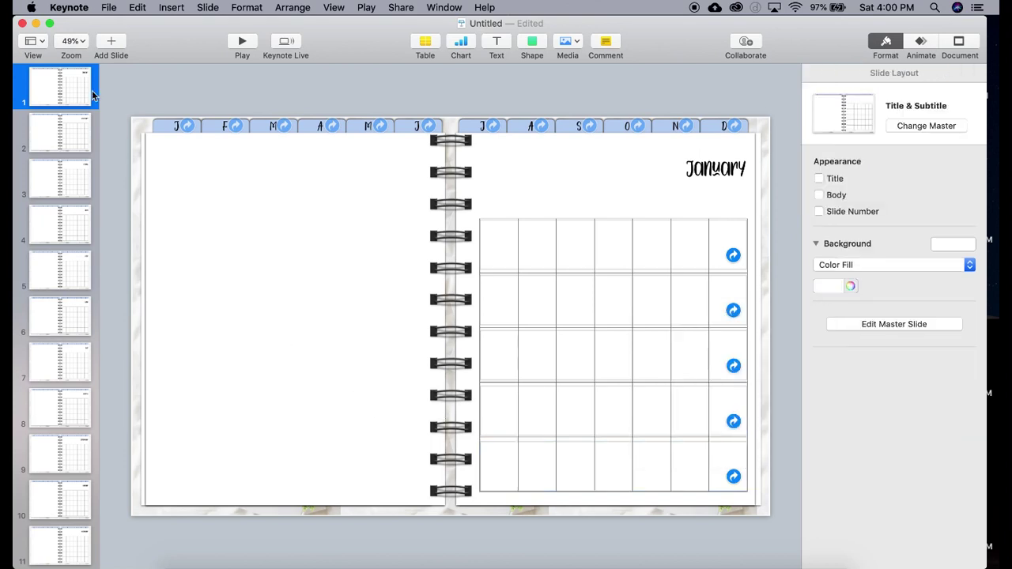
# Play the slideshow from January, test the second-row and fourth-row links, return each time through the January tab, and exit
pyautogui.click(237, 43)
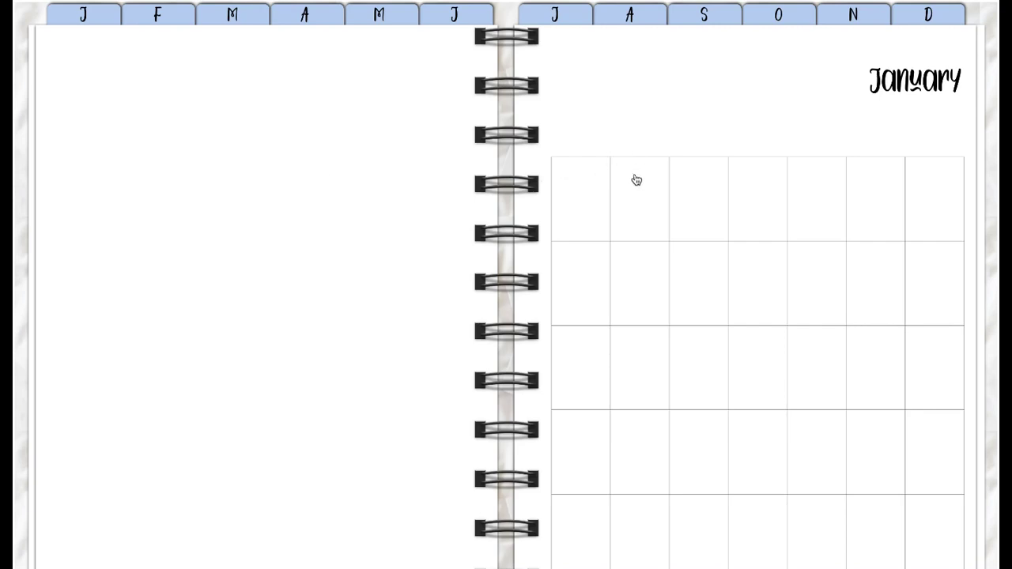
pyautogui.click(641, 273)
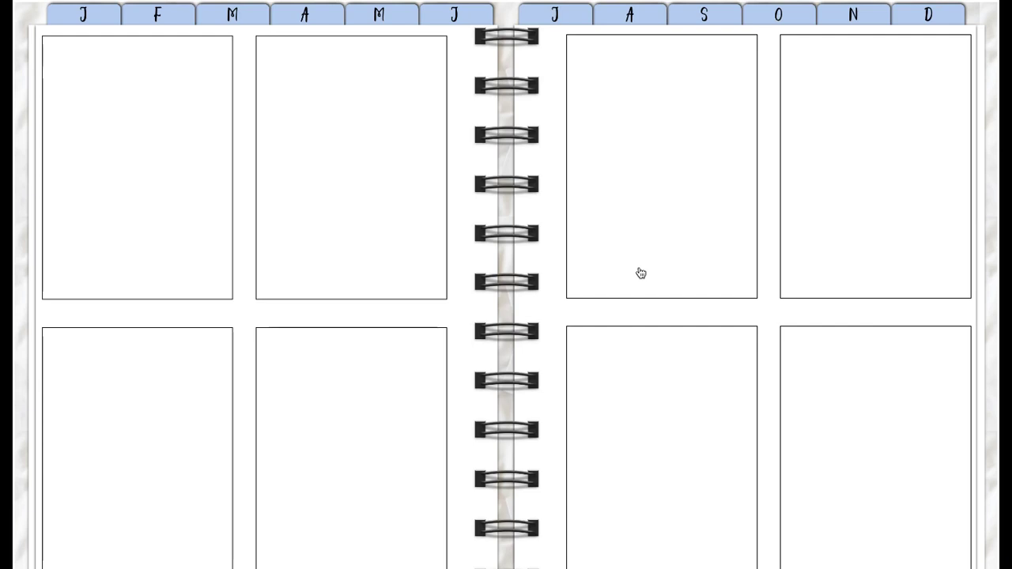
pyautogui.click(115, 16)
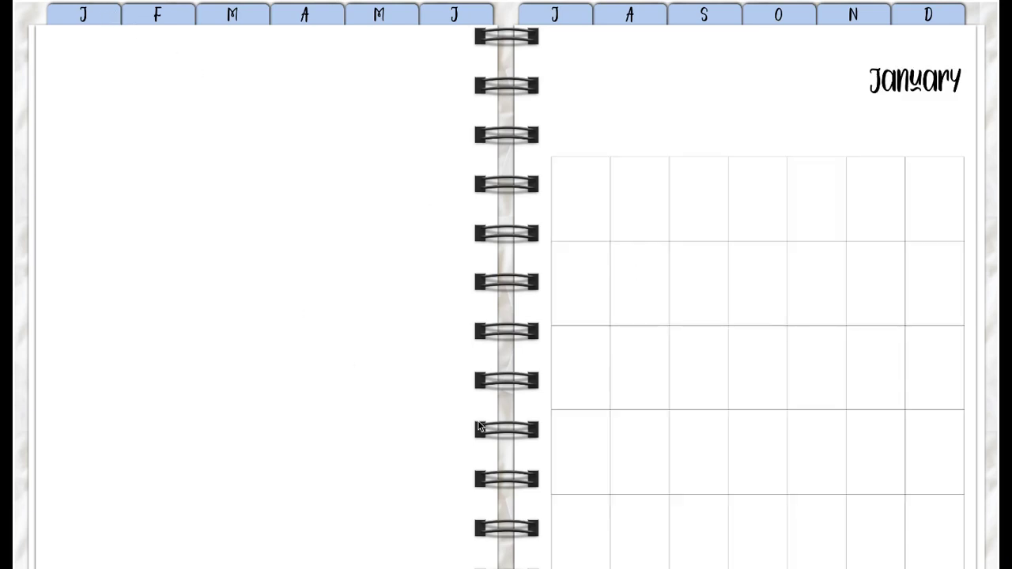
pyautogui.click(643, 464)
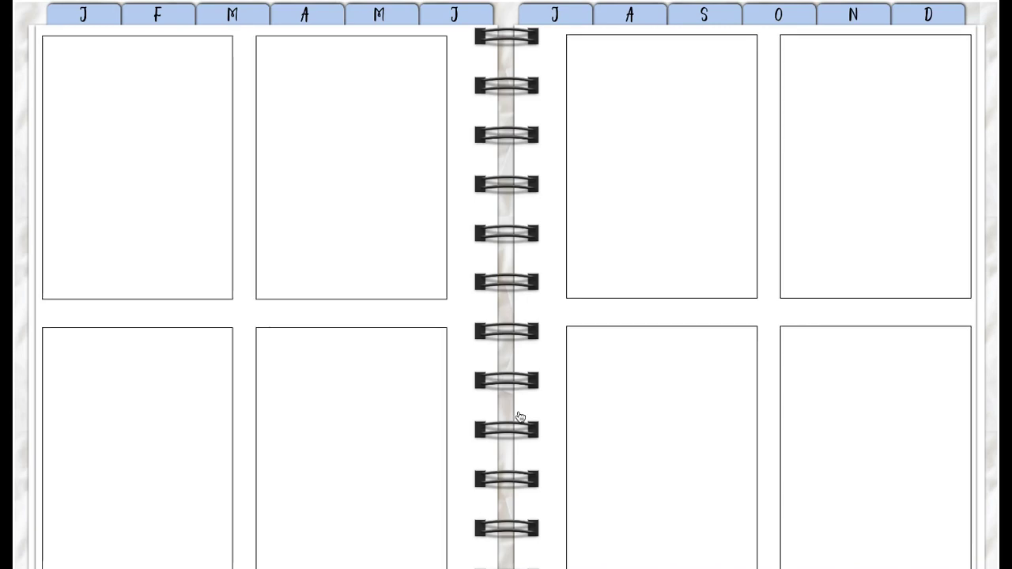
pyautogui.click(58, 17)
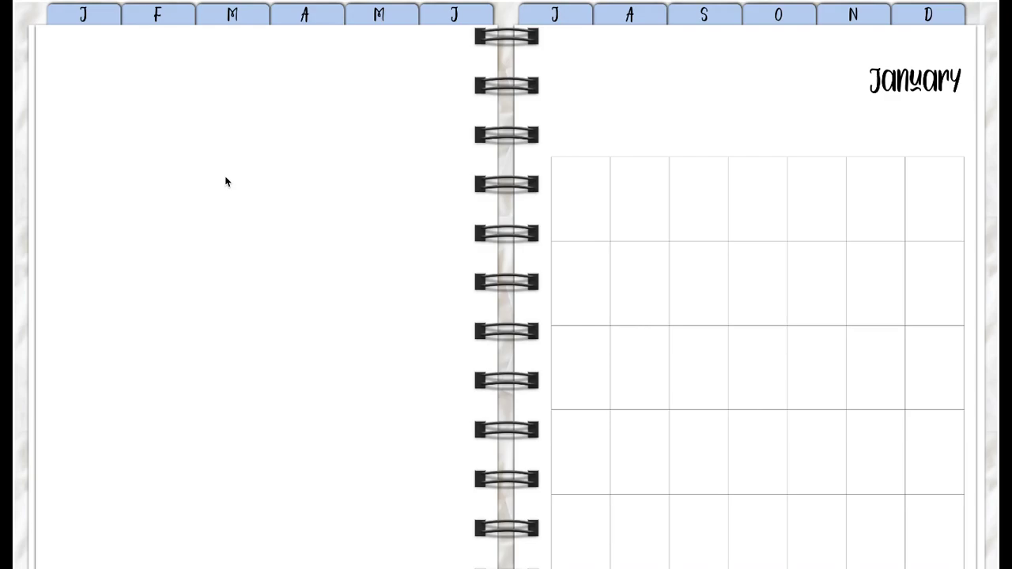
pyautogui.press('Escape')
pyautogui.scroll(-5, 77, 435)
pyautogui.scroll(-6, 77, 435)
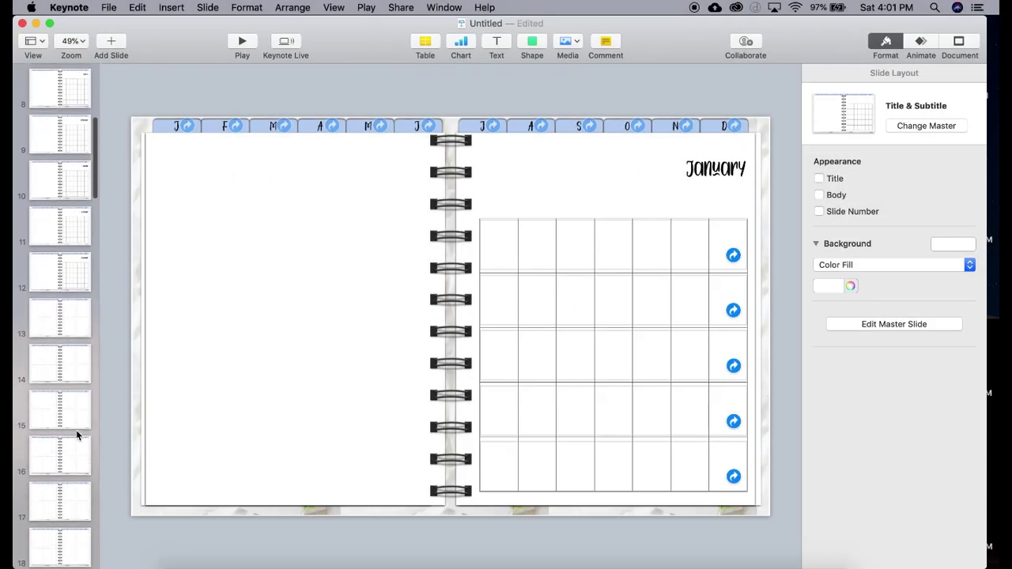
pyautogui.scroll(12, 76, 435)
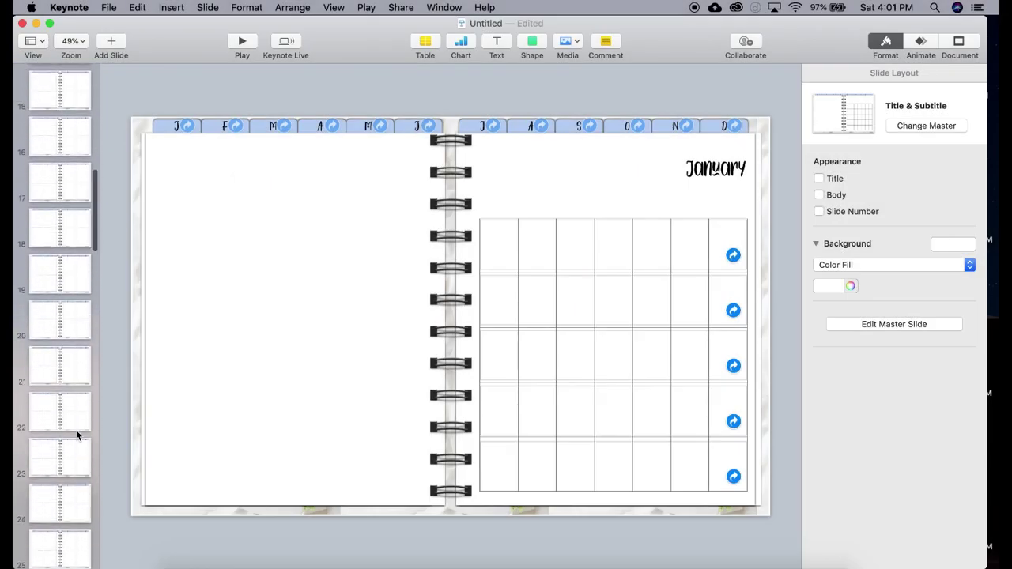
pyautogui.scroll(-2, 77, 435)
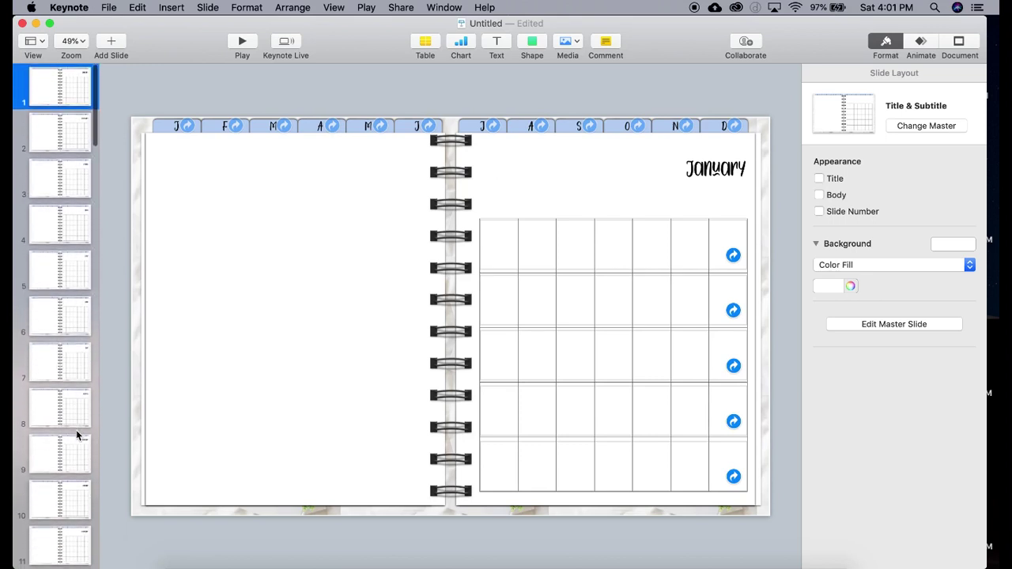